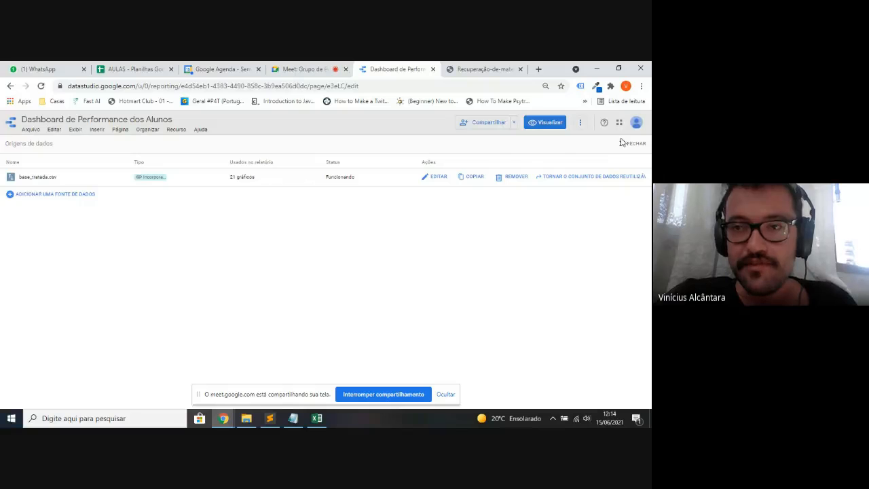
- Close the Manage added data sources list, leaving base_tratada.csv connected to the report
{"action": "left_click", "coordinate": [625, 144]}
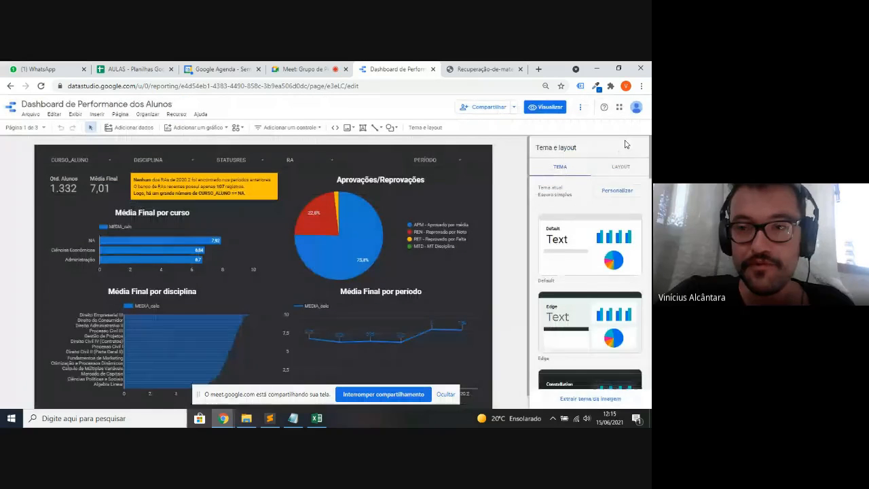
- Preview the report in view mode with the browser zoomed to 90%
{"action": "left_click", "coordinate": [544, 106]}
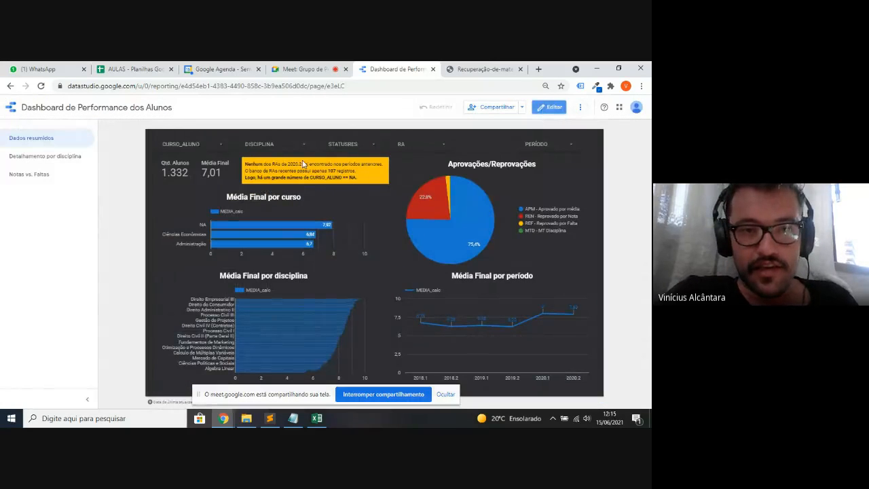
{"action": "key", "text": "ctrl+plus"}
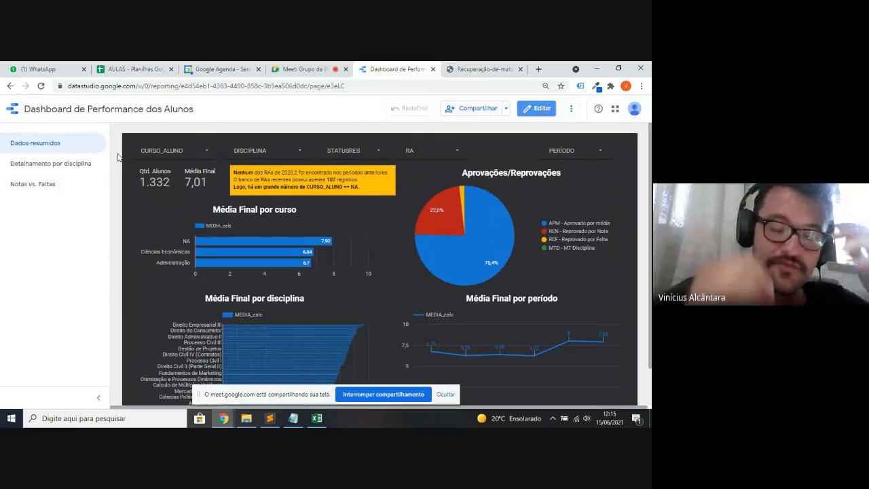
{"action": "left_click", "coordinate": [446, 394]}
{"action": "scroll", "coordinate": [172, 282], "scroll_direction": "down", "scroll_amount": 1}
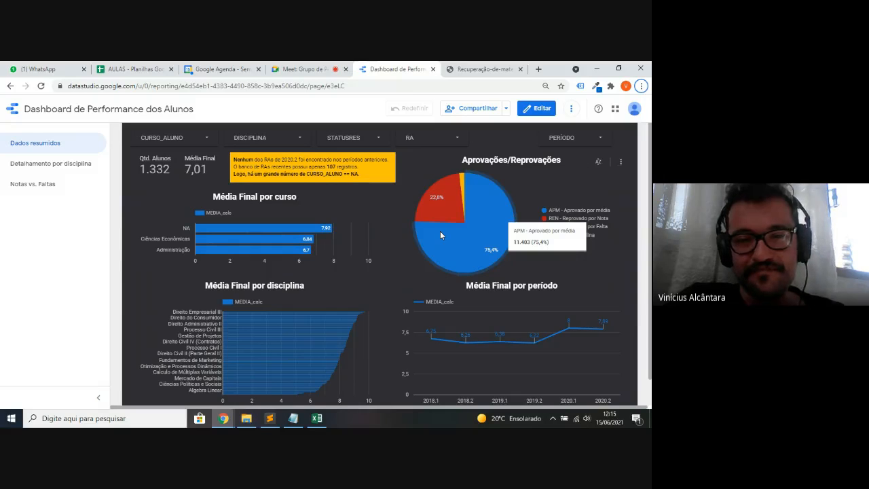
- Try the RA and DISCIPLINA filter dropdowns, then bring the base_tratada spreadsheet forward in Excel
{"action": "left_click", "coordinate": [405, 137]}
{"action": "left_click", "coordinate": [245, 139]}
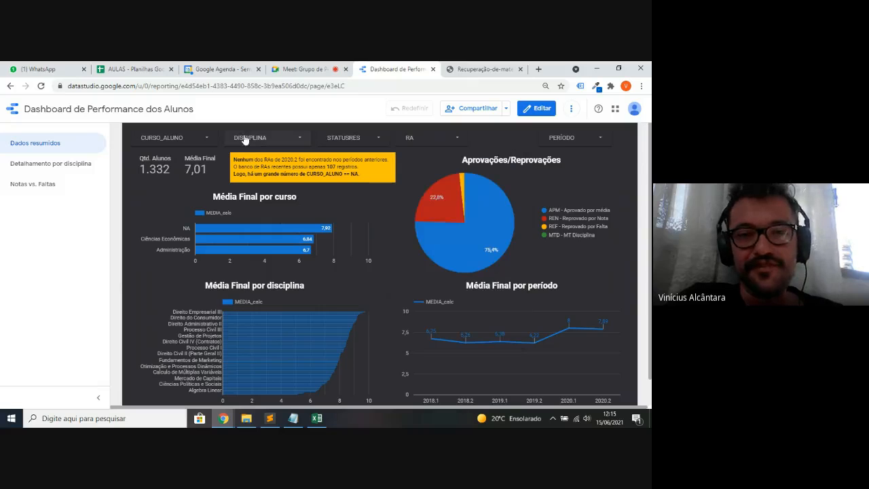
{"action": "left_click", "coordinate": [244, 139]}
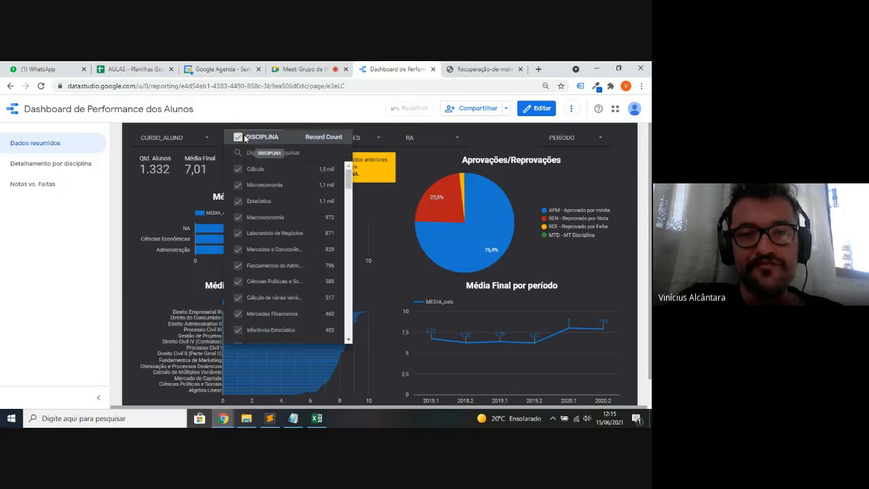
{"action": "left_click", "coordinate": [118, 176]}
{"action": "key", "text": "alt+Tab"}
{"action": "key", "text": "Tab"}
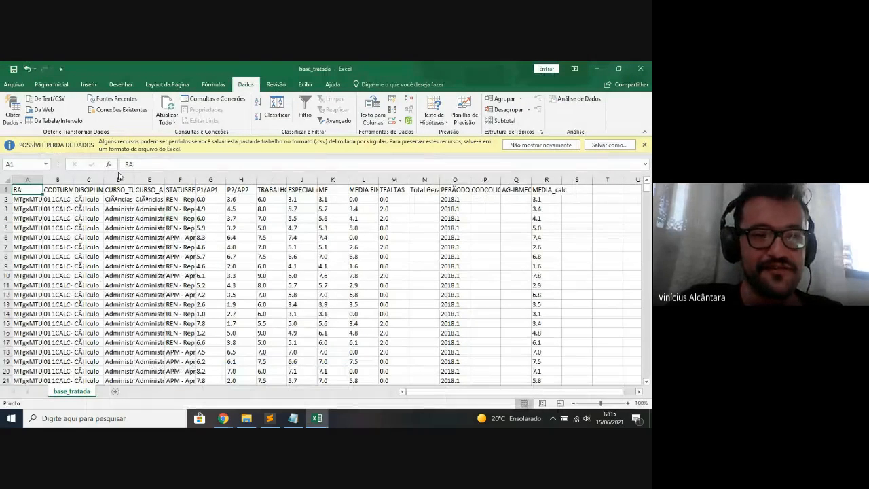
- Check that the data's header row spans columns A through MEDIA_calc in column R
{"action": "key", "text": "ctrl+Right"}
{"action": "key", "text": "ctrl+Left"}
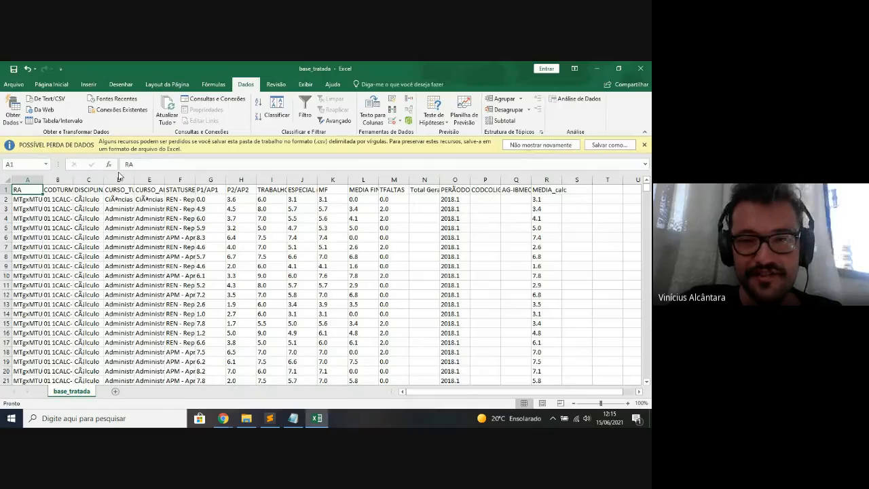
{"action": "key", "text": "ctrl+shift+Down"}
{"action": "key", "text": "ctrl+shift+Right"}
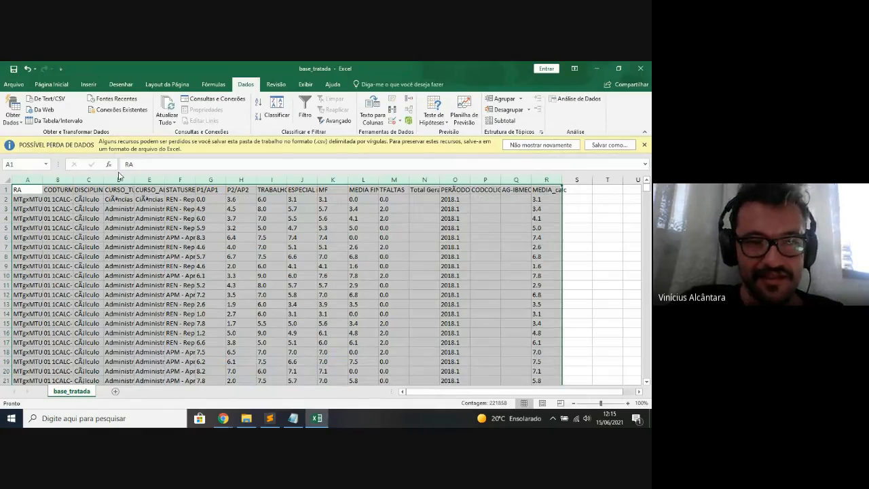
{"action": "key", "text": "Left"}
{"action": "key", "text": "ctrl+shift+Right"}
{"action": "key", "text": "Left"}
- Select column A down to the last record to count the 15,129 rows, then return to the browser
{"action": "key", "text": "Down"}
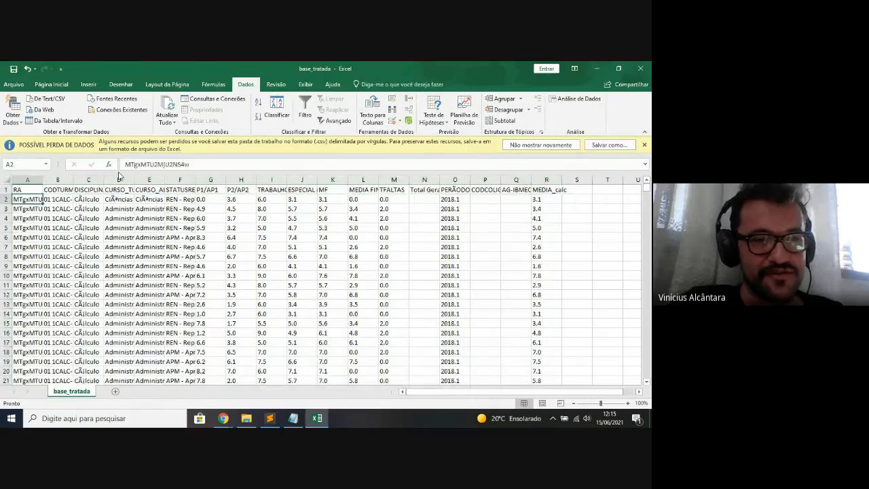
{"action": "key", "text": "ctrl+shift+Down"}
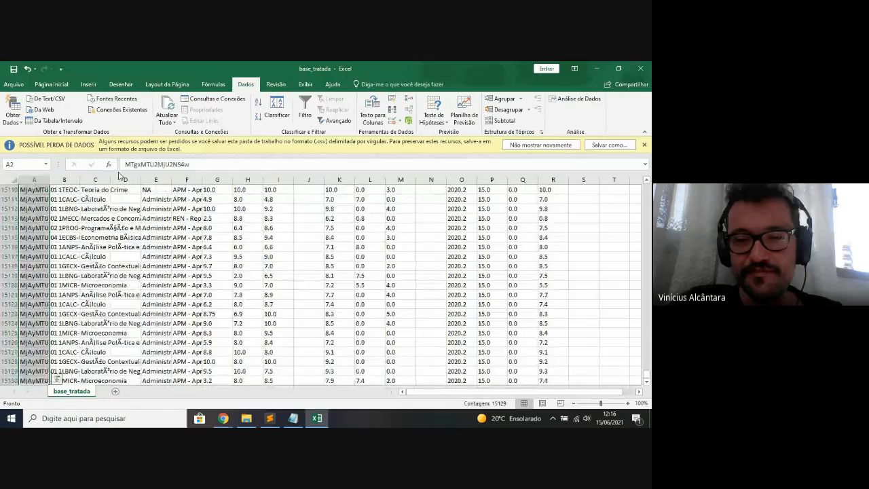
{"action": "key", "text": "ctrl+Home"}
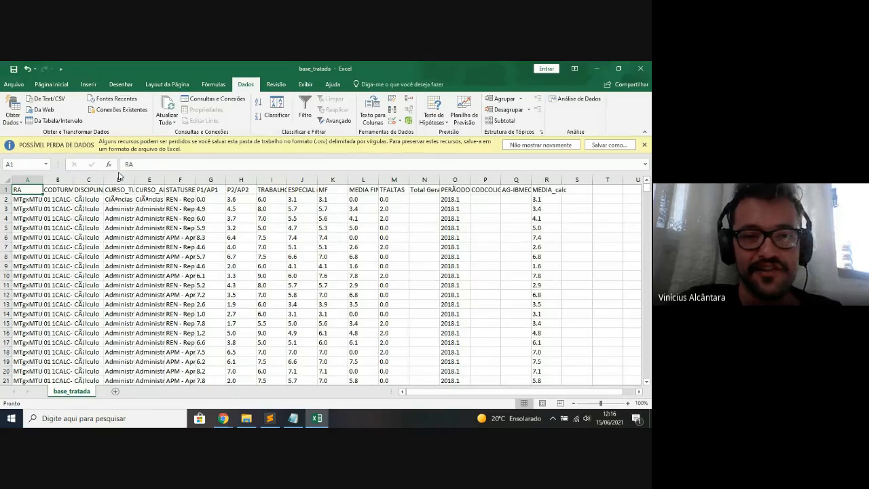
{"action": "key", "text": "alt+Tab"}
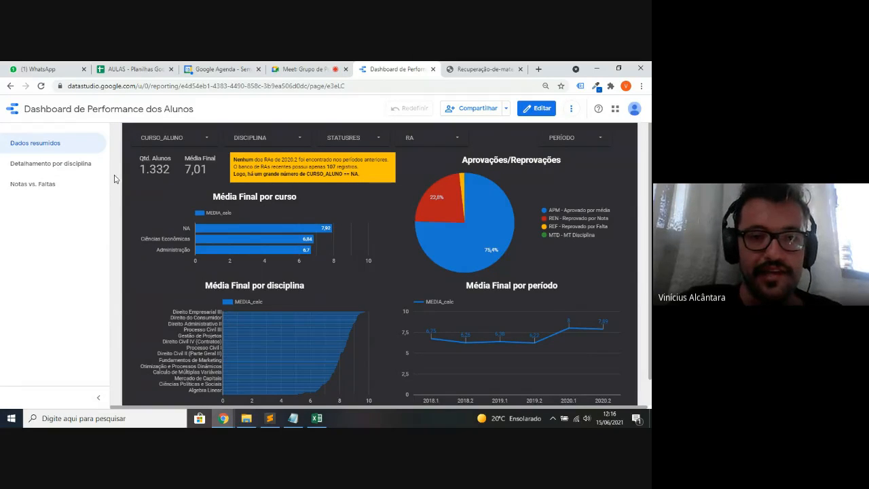
- Look over the pie chart, then open the 'Detalhamento por disciplina' page
{"action": "mouse_move", "coordinate": [432, 197]}
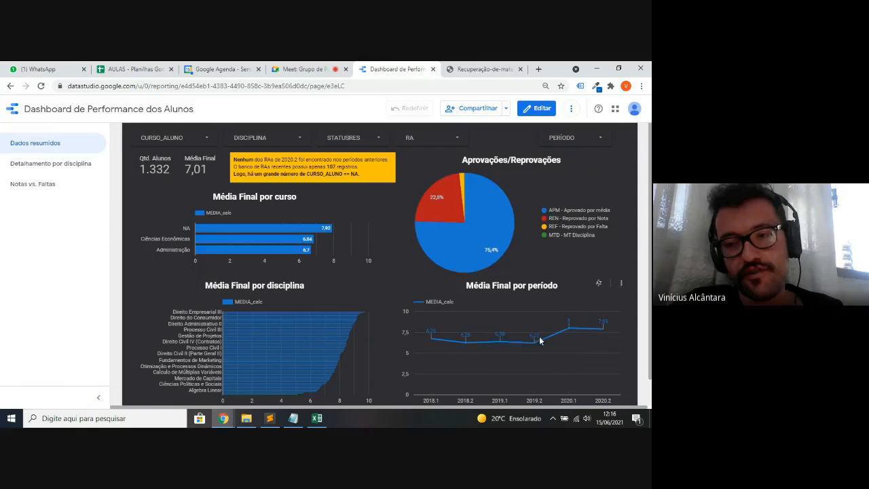
{"action": "left_click", "coordinate": [61, 172]}
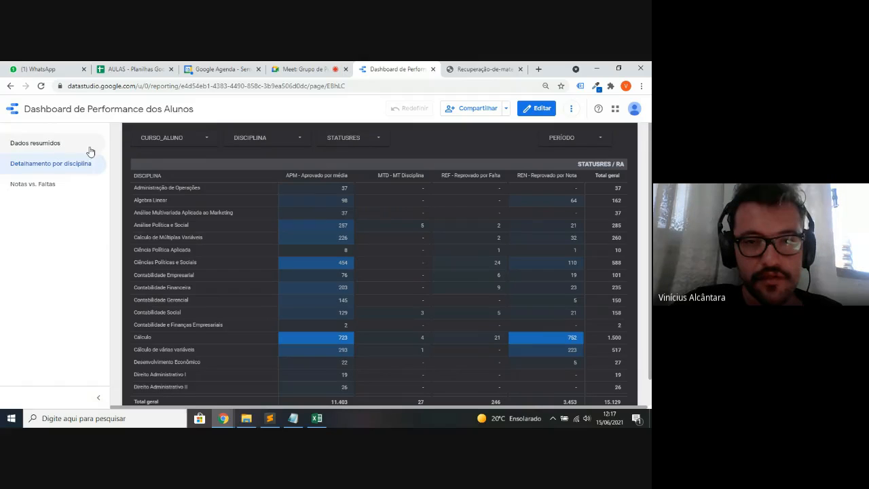
- Check the CURSO_ALUNO and DISCIPLINA filter lists, then open the 'Notas vs. Faltas' page
{"action": "left_click", "coordinate": [206, 138]}
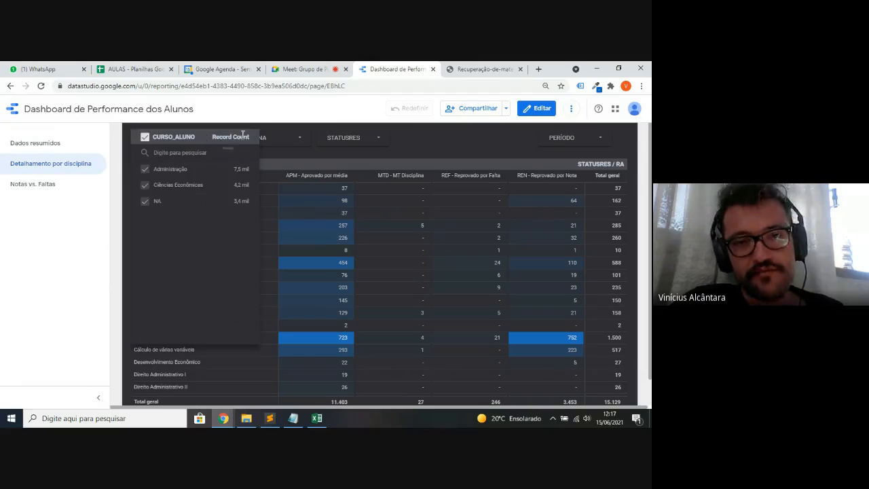
{"action": "left_click", "coordinate": [281, 135]}
{"action": "left_click", "coordinate": [281, 137]}
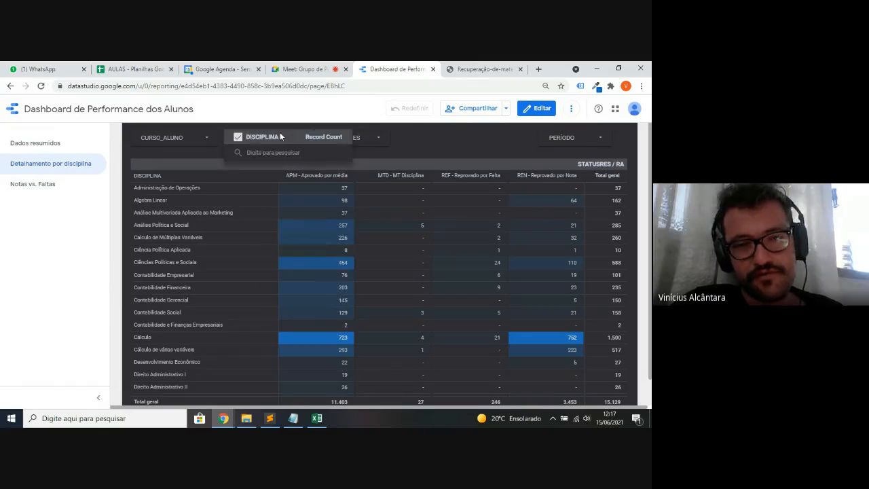
{"action": "left_click", "coordinate": [356, 140]}
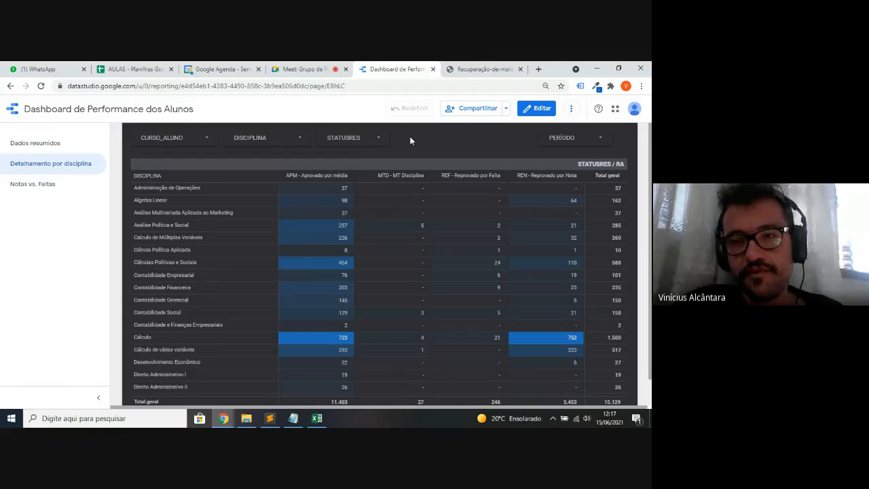
{"action": "left_click", "coordinate": [60, 190]}
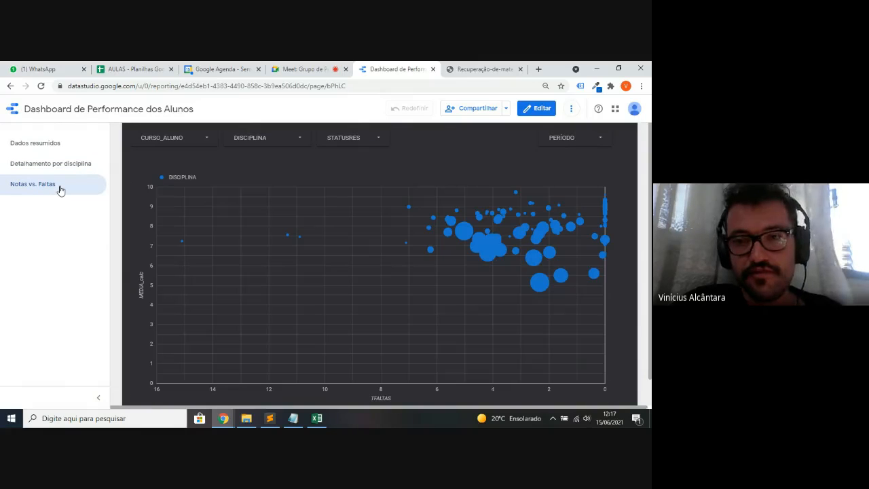
- Open the PERÍODO filter list showing periods 2018.1 through 2020.2
{"action": "mouse_move", "coordinate": [504, 254]}
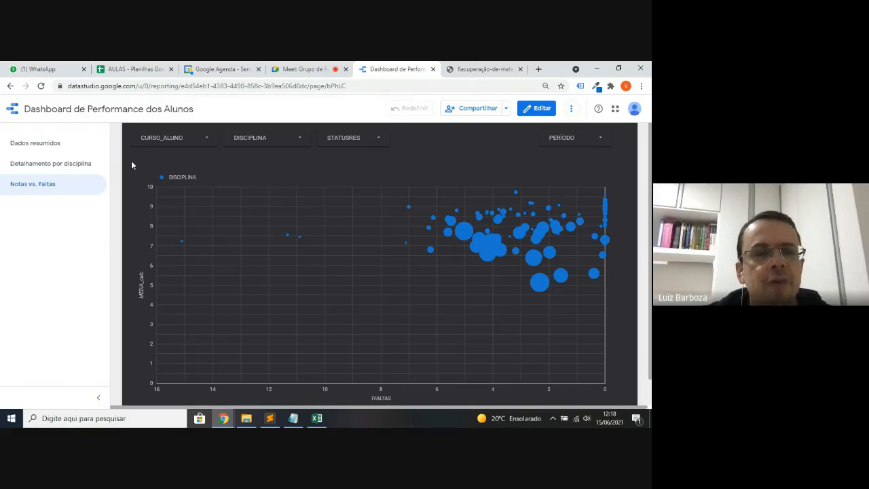
{"action": "left_click", "coordinate": [545, 140]}
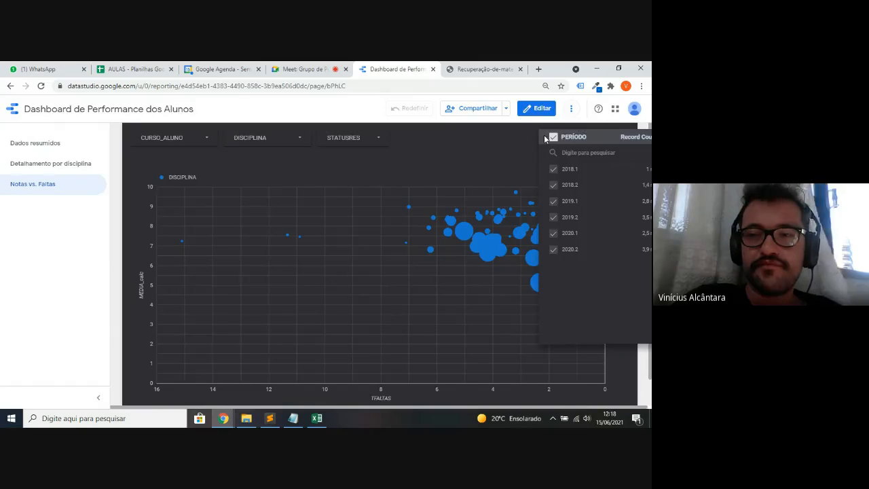
- Uncheck periods 2020.1 and 2020.2 in the PERÍODO filter so only 2018.1–2019.2 remain
{"action": "key", "text": "ctrl+minus"}
{"action": "mouse_move", "coordinate": [564, 167]}
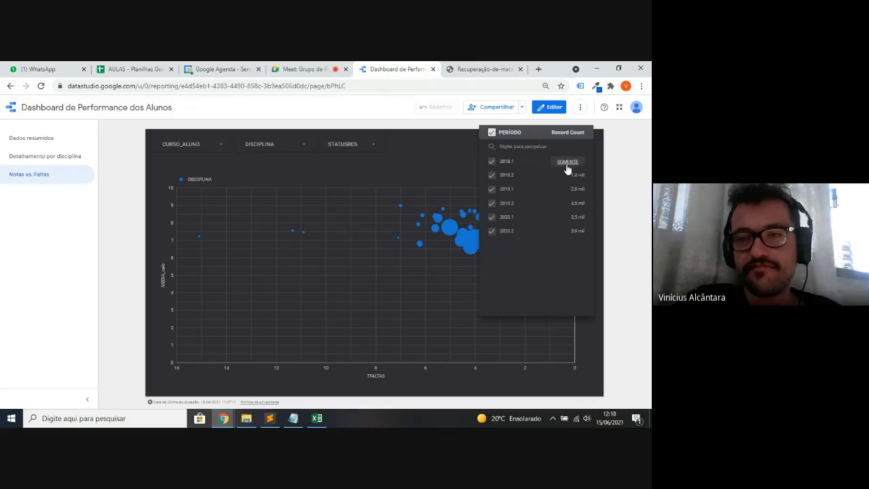
{"action": "left_click", "coordinate": [491, 218]}
{"action": "left_click", "coordinate": [491, 231]}
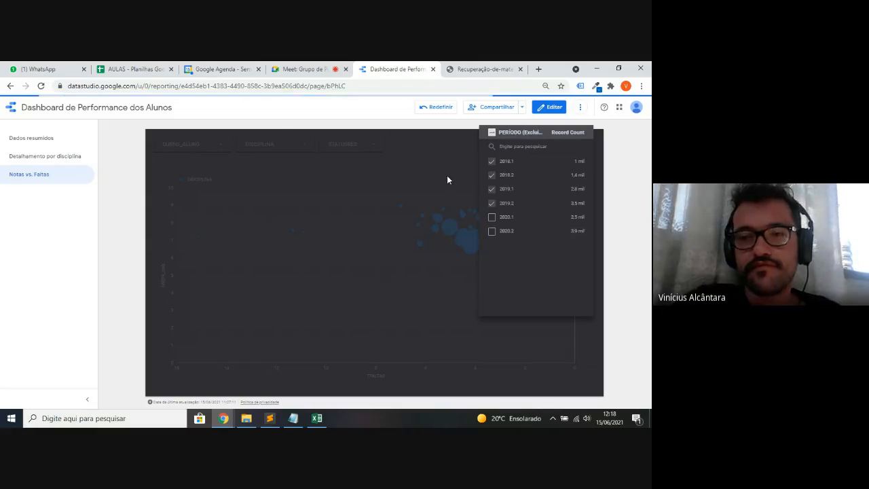
{"action": "left_click", "coordinate": [448, 176]}
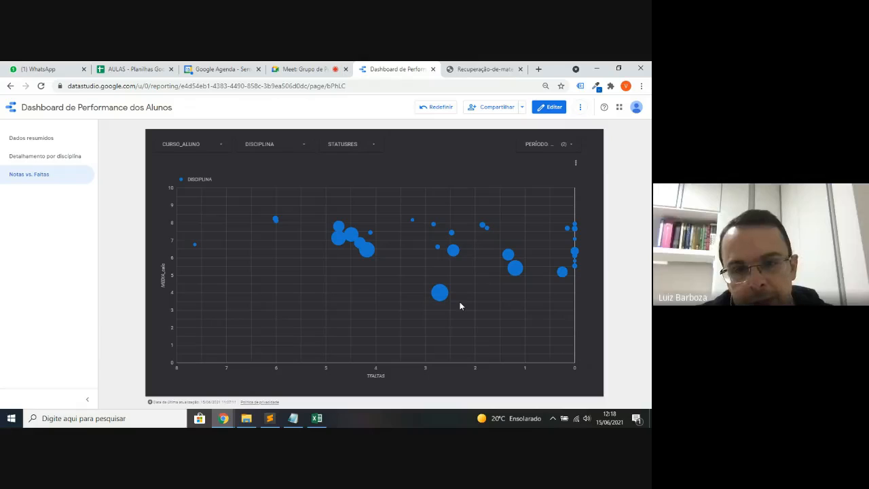
{"action": "mouse_move", "coordinate": [442, 296]}
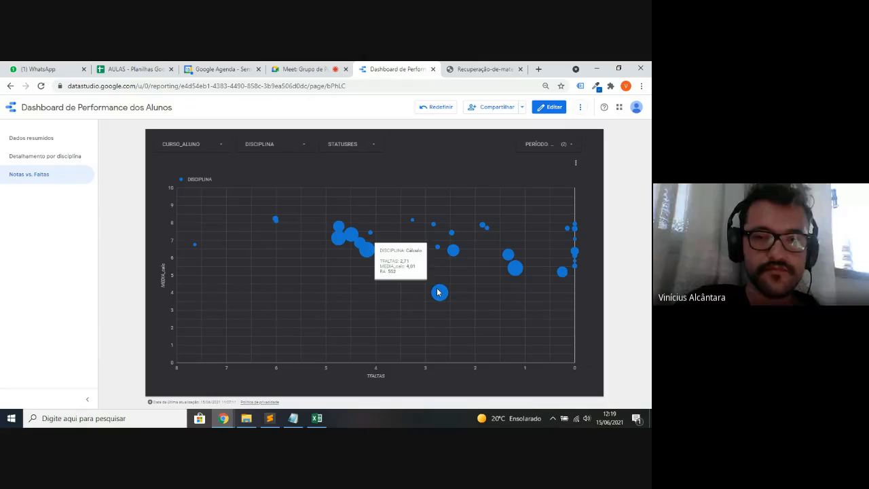
{"action": "mouse_move", "coordinate": [516, 270]}
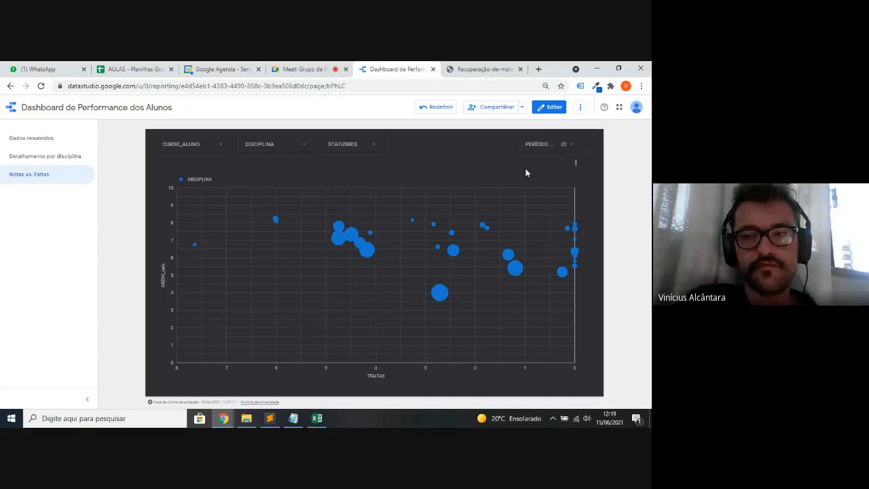
- Restrict the PERÍODO filter to only 2020.1 and 2020.2, then open the 'Dados resumidos' page
{"action": "left_click", "coordinate": [548, 145]}
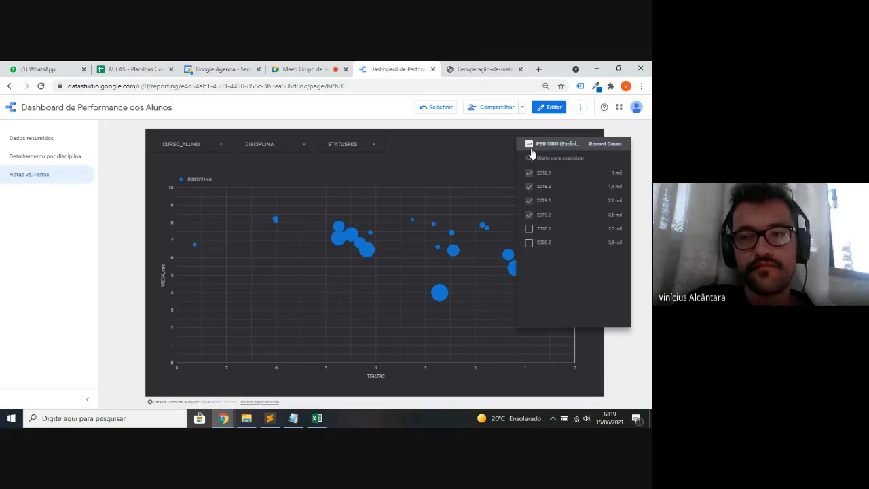
{"action": "left_click", "coordinate": [530, 144]}
{"action": "left_click", "coordinate": [530, 145]}
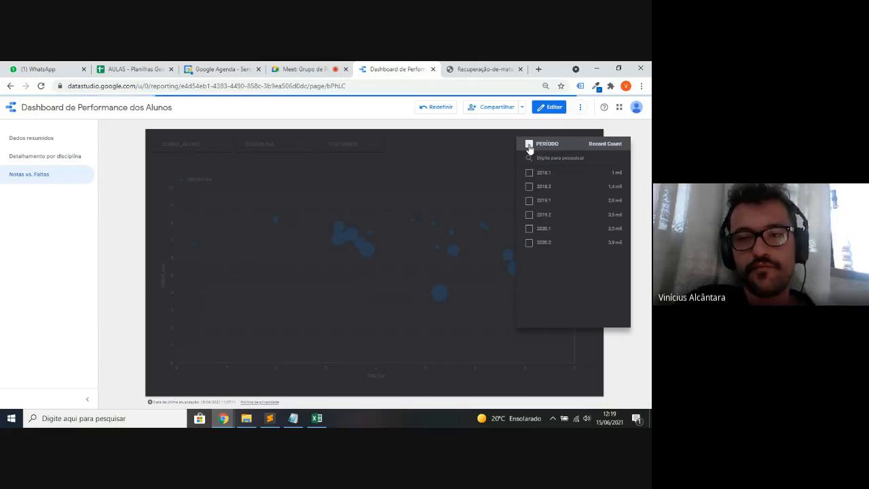
{"action": "right_click", "coordinate": [528, 234]}
{"action": "left_click", "coordinate": [529, 230]}
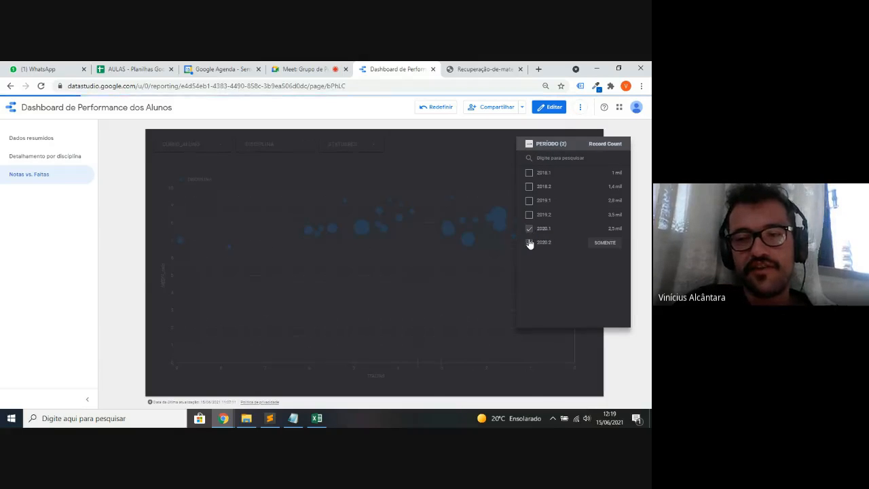
{"action": "left_click", "coordinate": [529, 242]}
{"action": "left_click", "coordinate": [446, 133]}
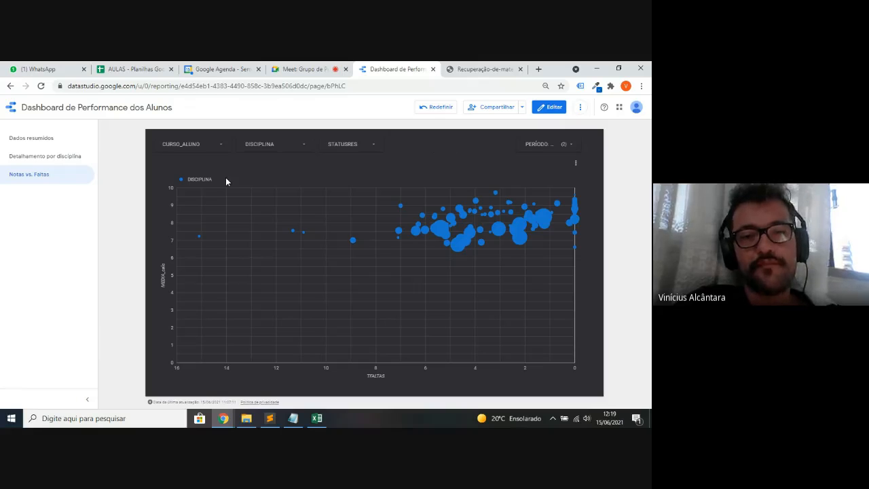
{"action": "left_click", "coordinate": [85, 144]}
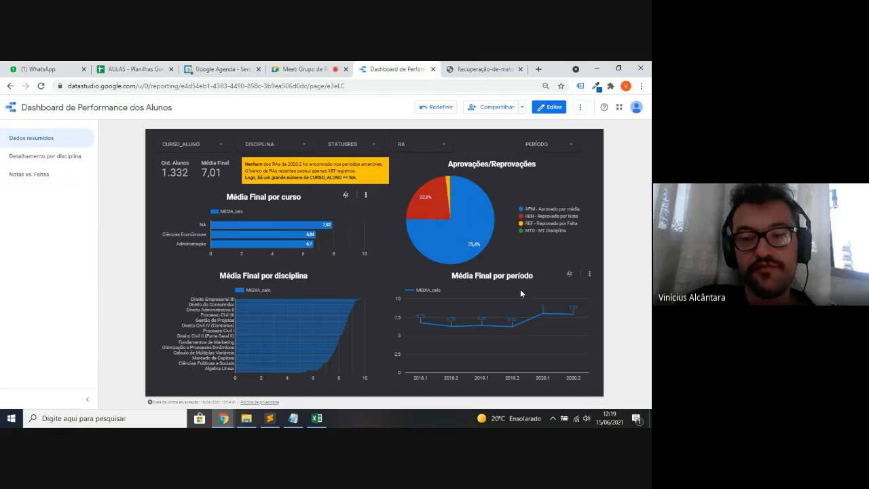
{"action": "mouse_move", "coordinate": [418, 325]}
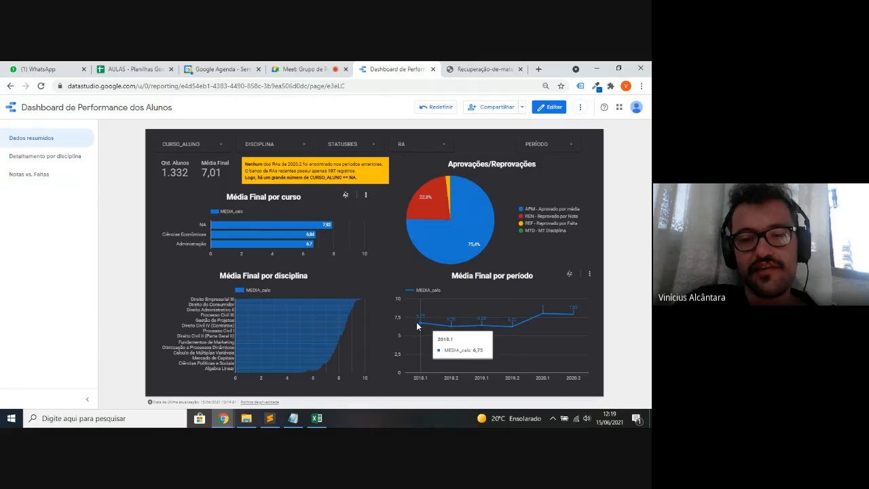
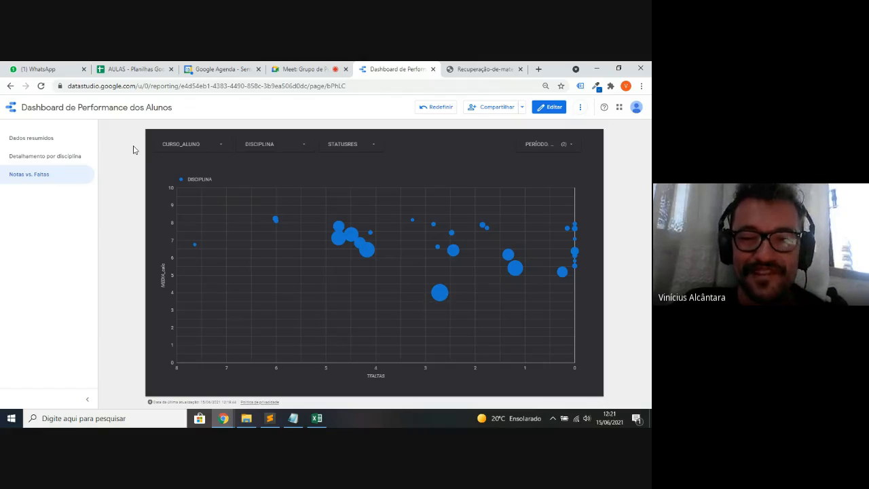
- Limit the PERÍODO filter to 2020.1 and 2020.2, then go to the 'Detalhamento por disciplina' page
{"action": "left_click", "coordinate": [546, 145]}
{"action": "left_click", "coordinate": [530, 144]}
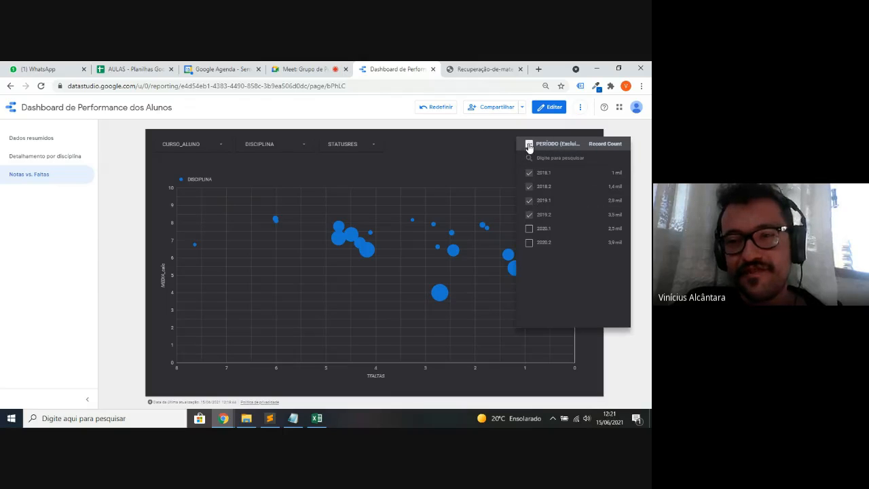
{"action": "left_click", "coordinate": [529, 228]}
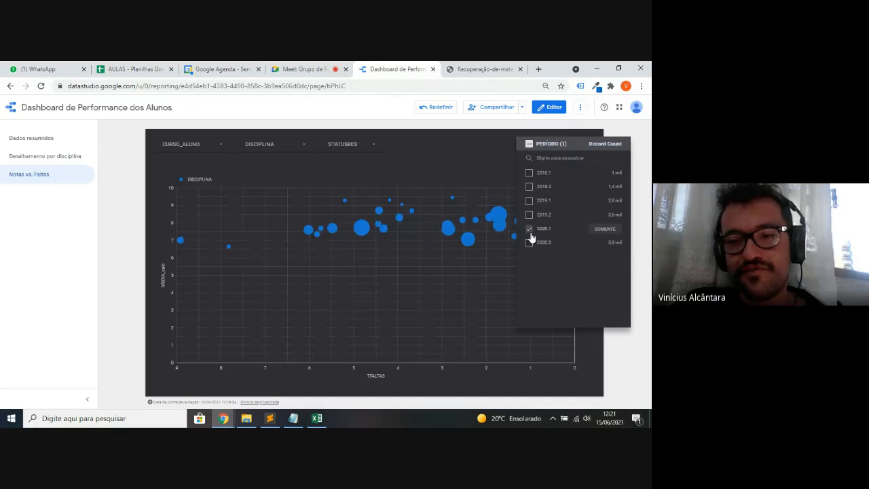
{"action": "left_click", "coordinate": [530, 242]}
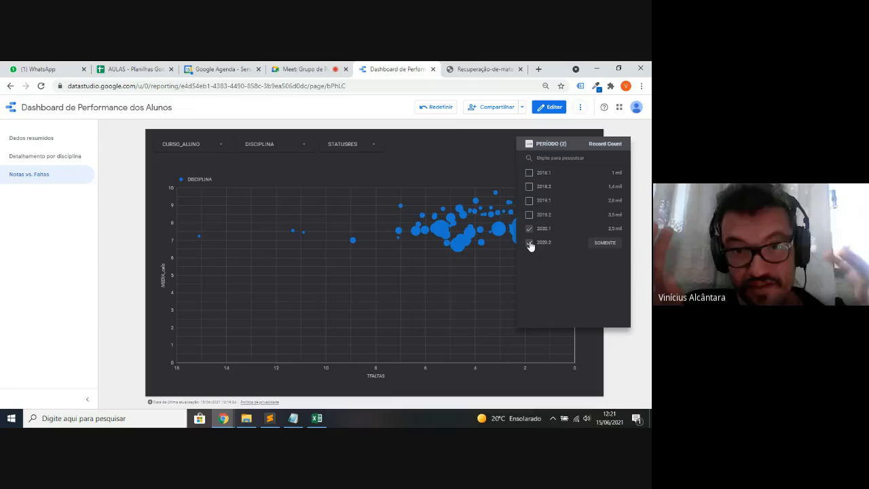
{"action": "left_click", "coordinate": [415, 139]}
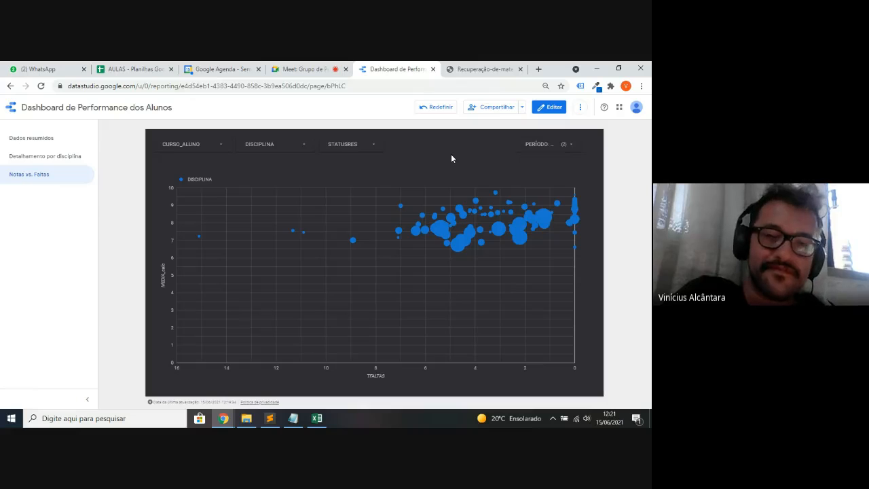
{"action": "left_click", "coordinate": [82, 157]}
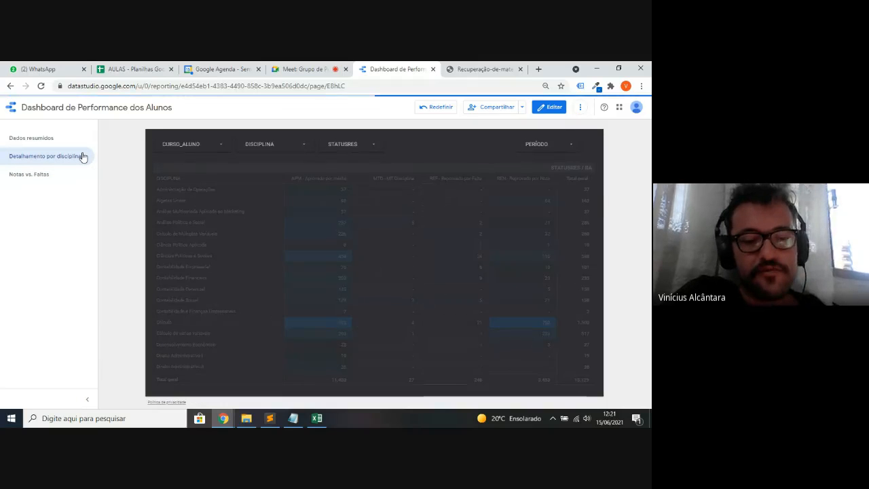
- Check the base_tratada spreadsheet, then put the 'Detalhamento por disciplina' page into edit mode
{"action": "key", "text": "alt+Tab"}
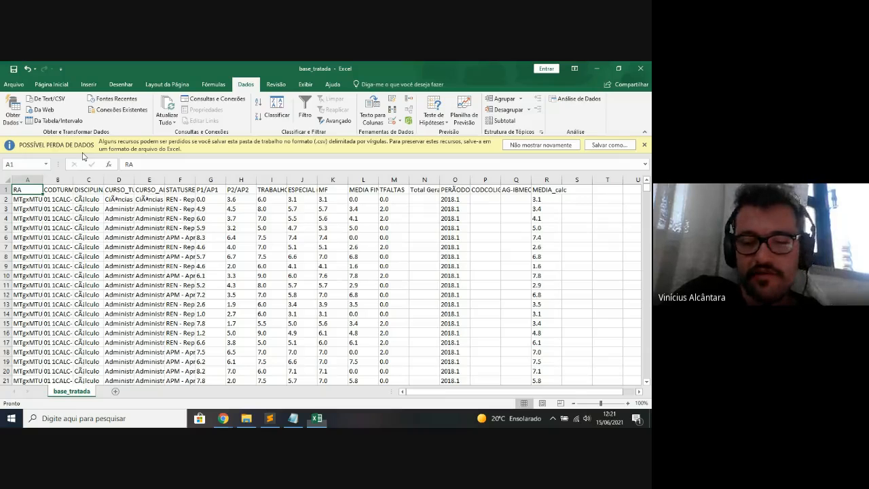
{"action": "key", "text": "alt+Tab"}
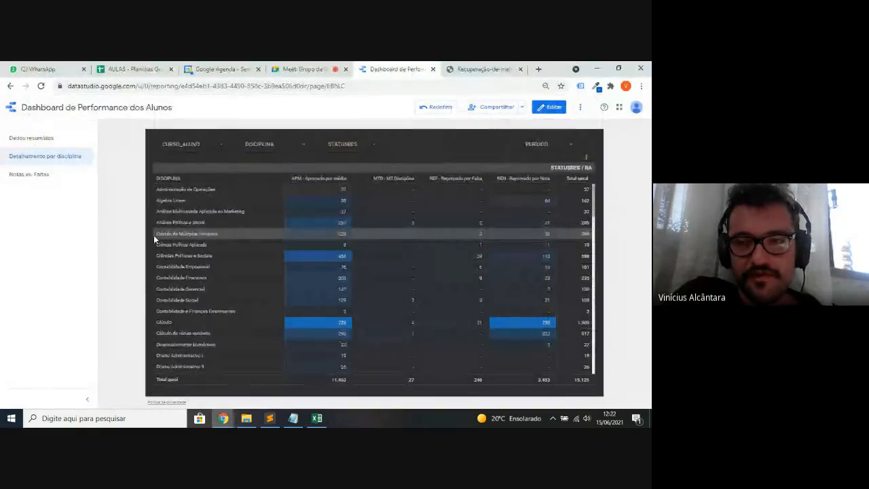
{"action": "left_click", "coordinate": [553, 109]}
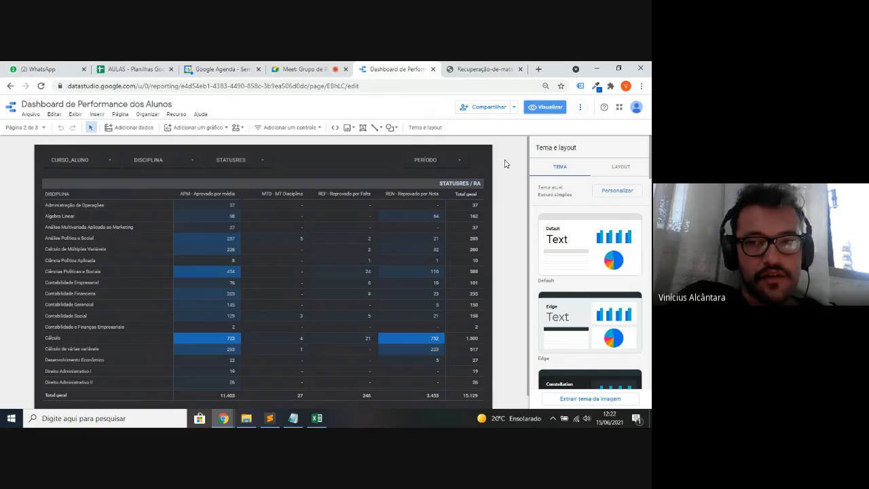
- Create a blank report from datastudio.google.com in a new tab, then bring up the checklist notes
{"action": "key", "text": "ctrl+t"}
{"action": "type", "text": "d"}
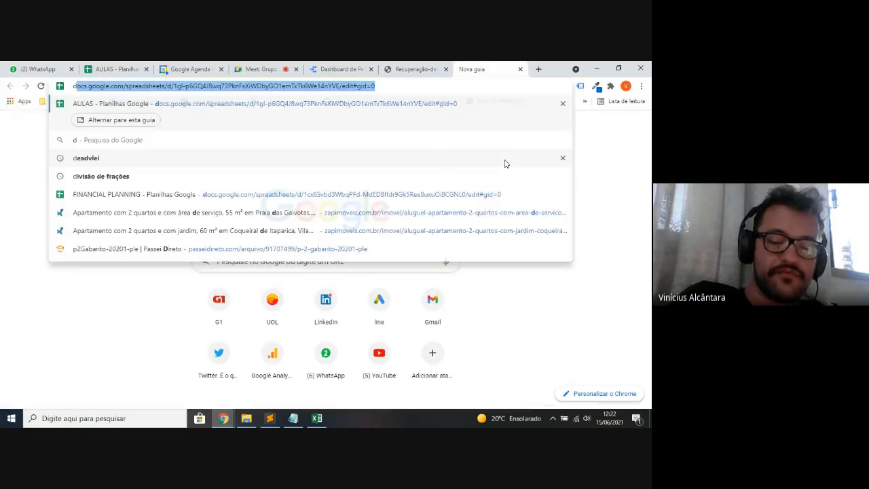
{"action": "type", "text": "atastudio.google.com"}
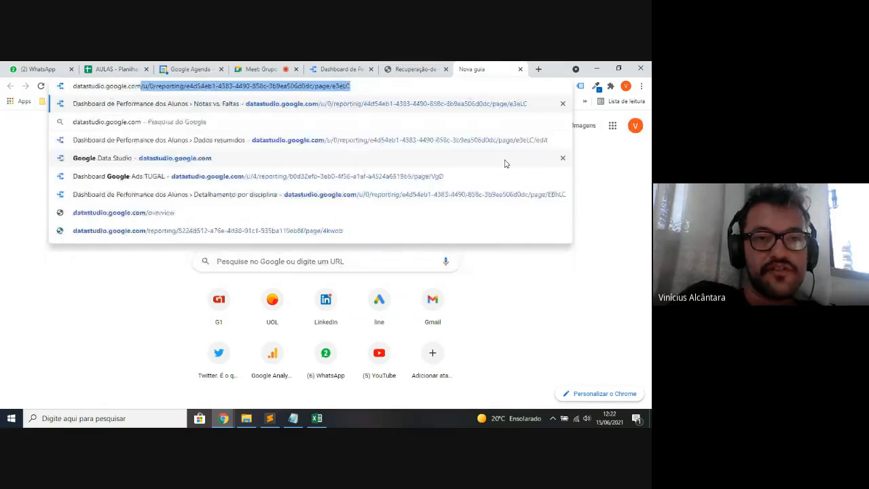
{"action": "key", "text": "Return"}
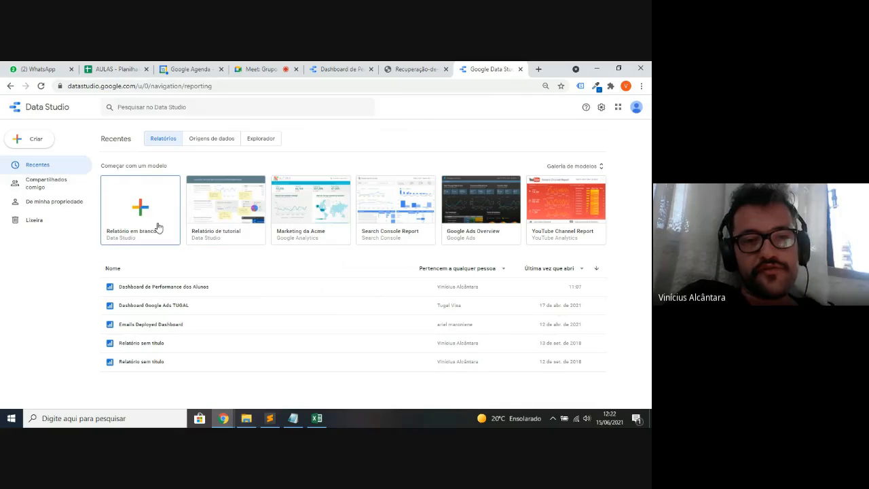
{"action": "left_click", "coordinate": [119, 211]}
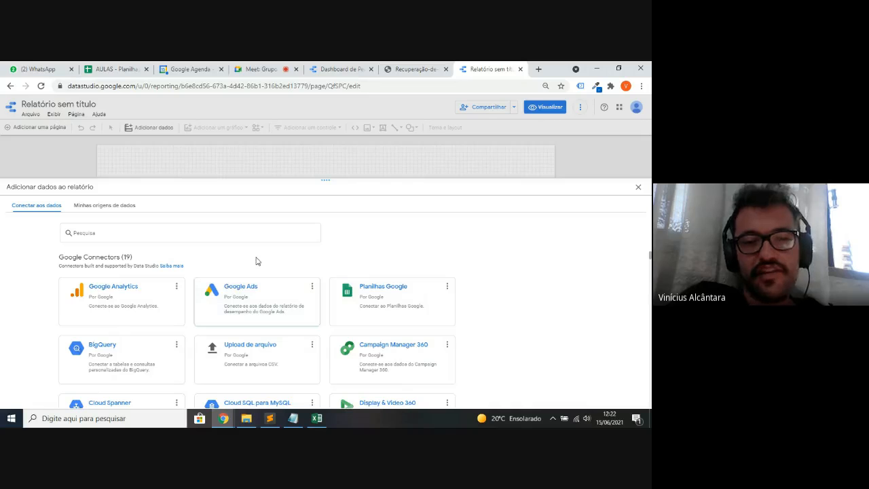
{"action": "key", "text": "alt+Tab"}
{"action": "key", "text": "alt+Tab"}
{"action": "key", "text": "alt+Tab"}
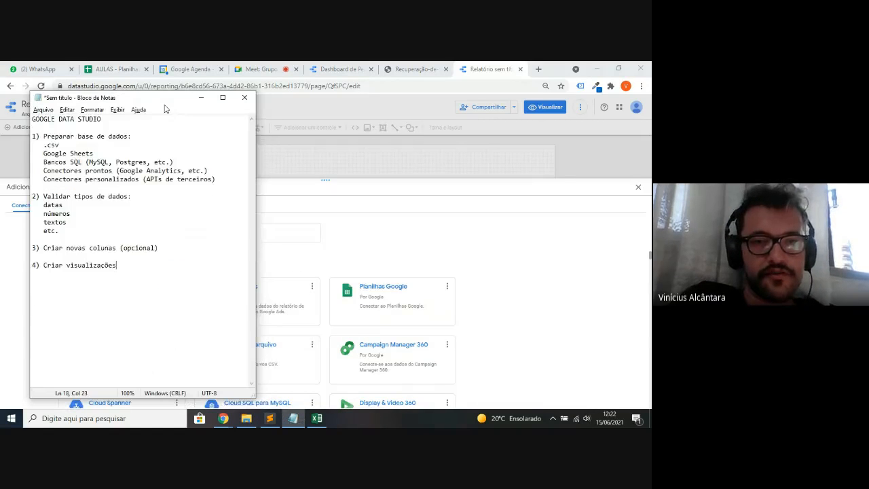
{"action": "left_click_drag", "start_coordinate": [163, 106], "coordinate": [355, 133]}
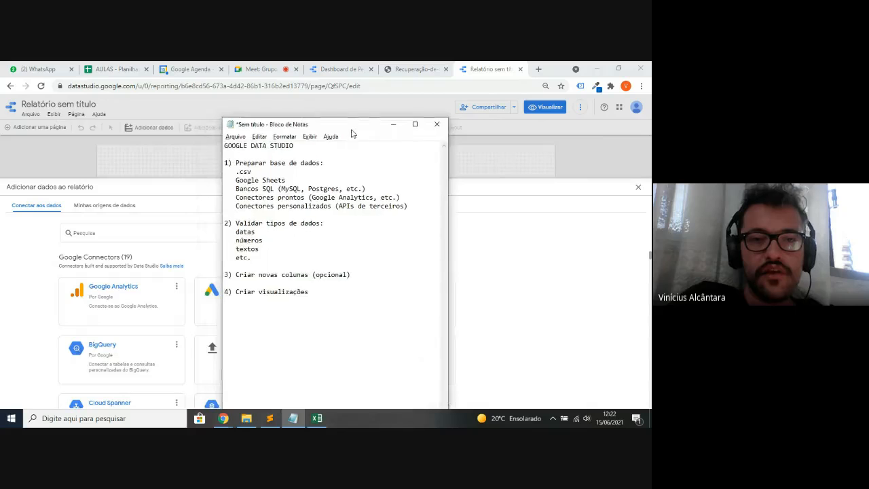
{"action": "left_click_drag", "start_coordinate": [252, 171], "coordinate": [233, 171]}
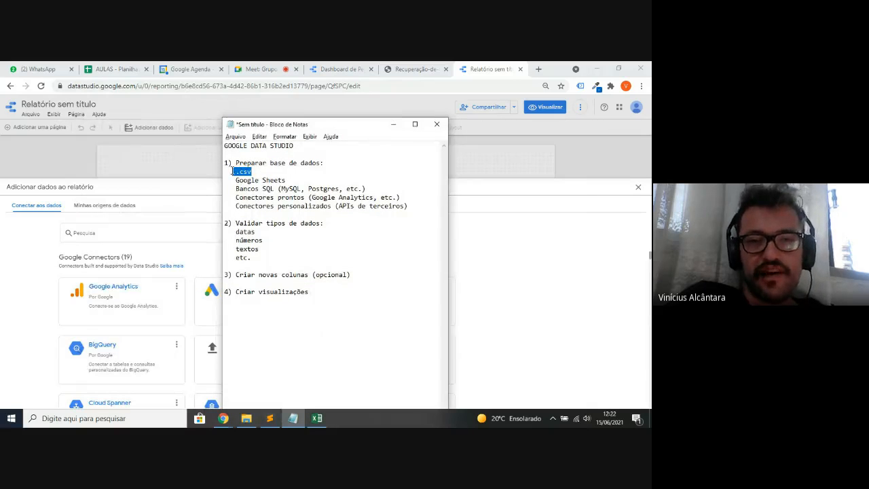
{"action": "left_click", "coordinate": [260, 172]}
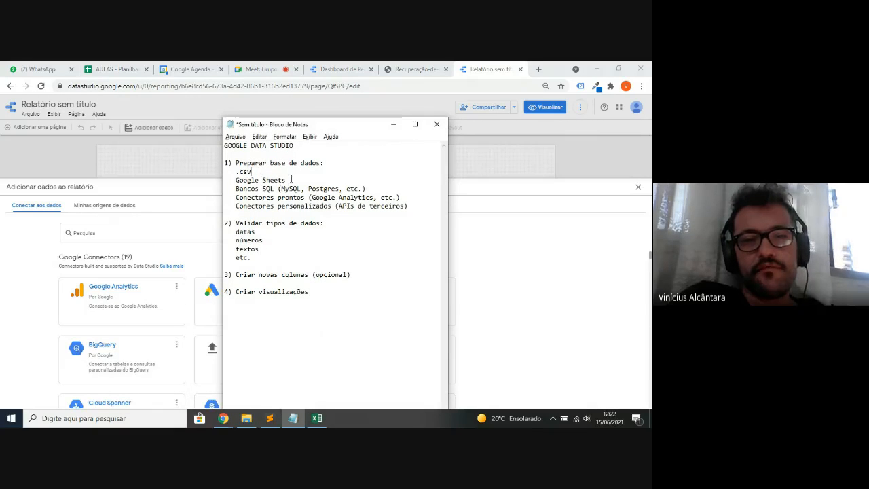
{"action": "left_click_drag", "start_coordinate": [286, 180], "coordinate": [222, 180]}
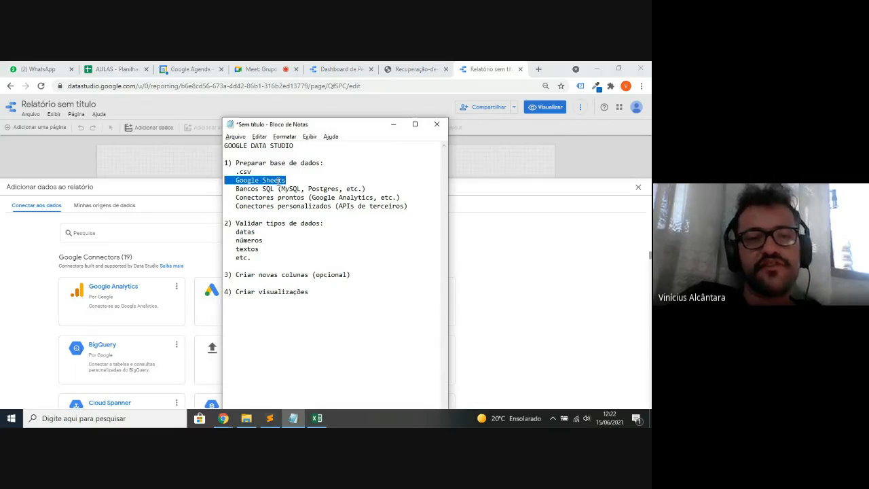
{"action": "left_click", "coordinate": [299, 182]}
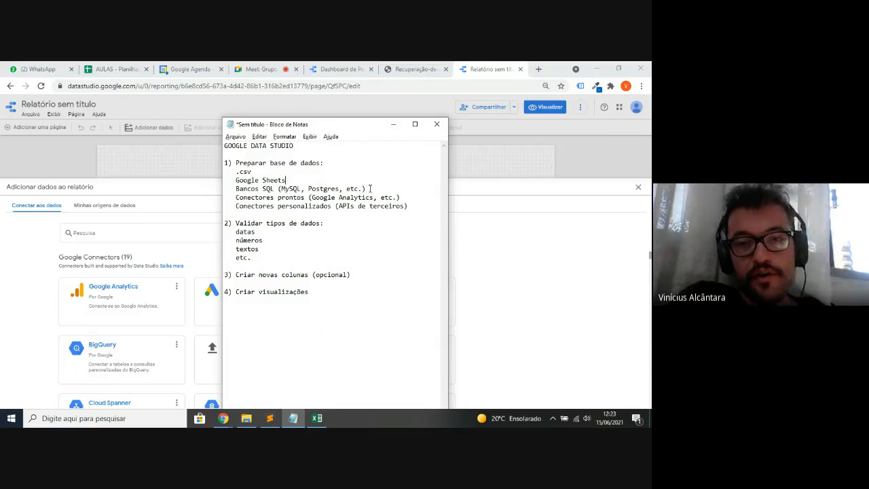
{"action": "left_click_drag", "start_coordinate": [367, 189], "coordinate": [224, 189]}
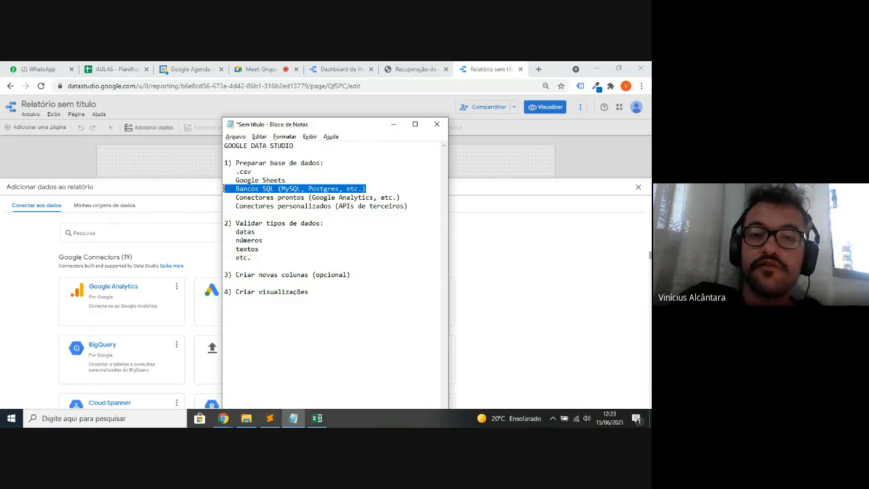
{"action": "double_click", "coordinate": [295, 190]}
{"action": "double_click", "coordinate": [319, 190]}
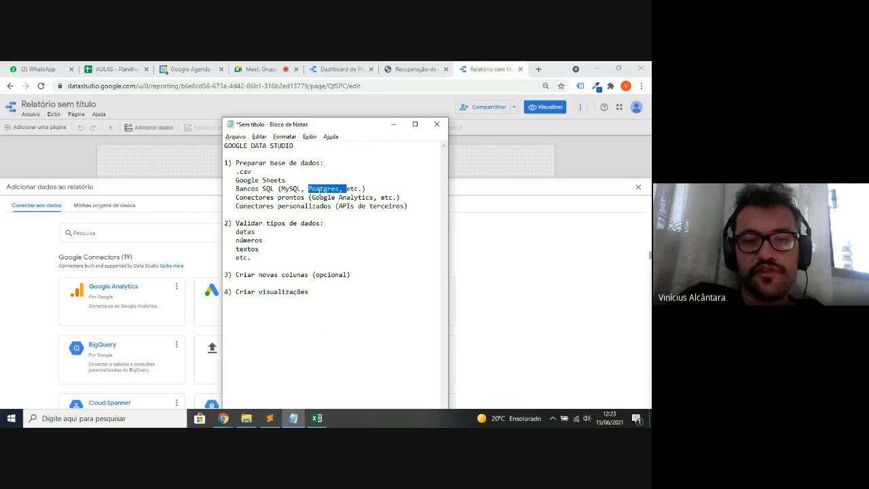
{"action": "left_click", "coordinate": [382, 186]}
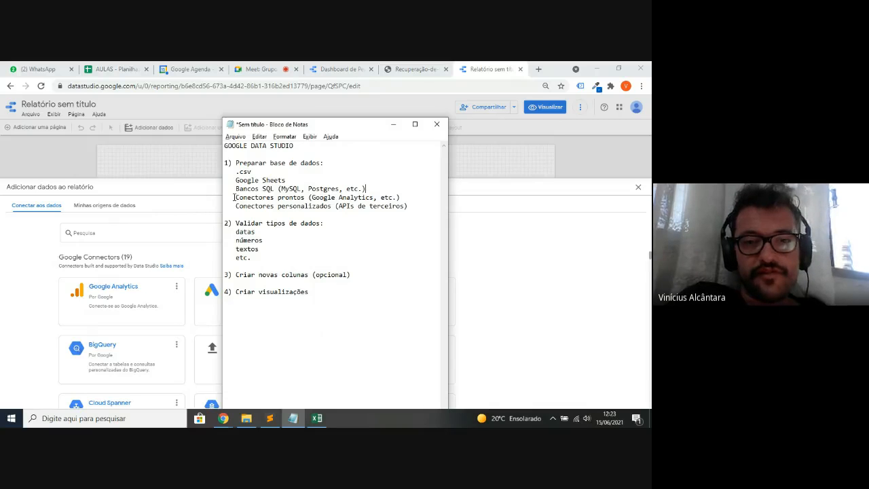
{"action": "left_click_drag", "start_coordinate": [233, 196], "coordinate": [416, 202]}
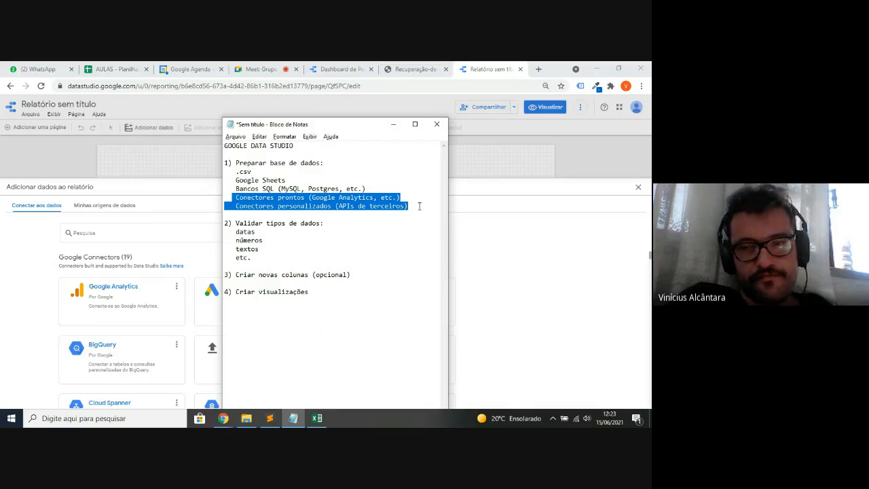
{"action": "left_click", "coordinate": [420, 206]}
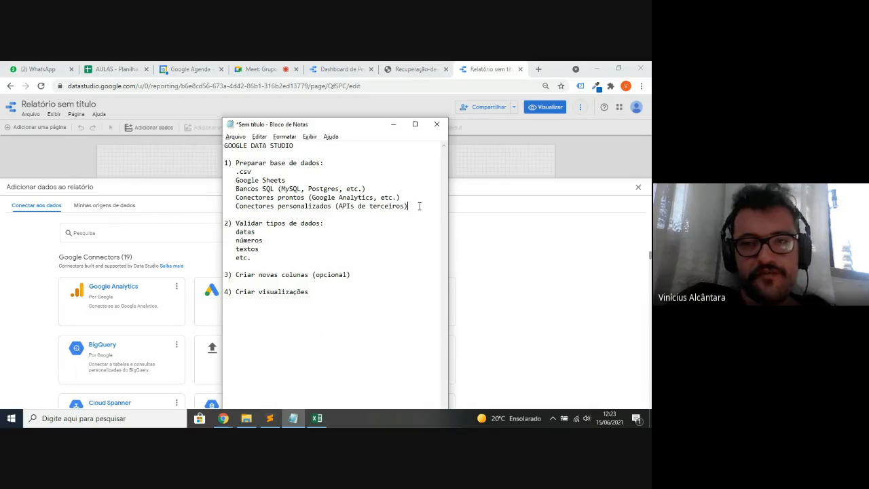
{"action": "left_click", "coordinate": [474, 65]}
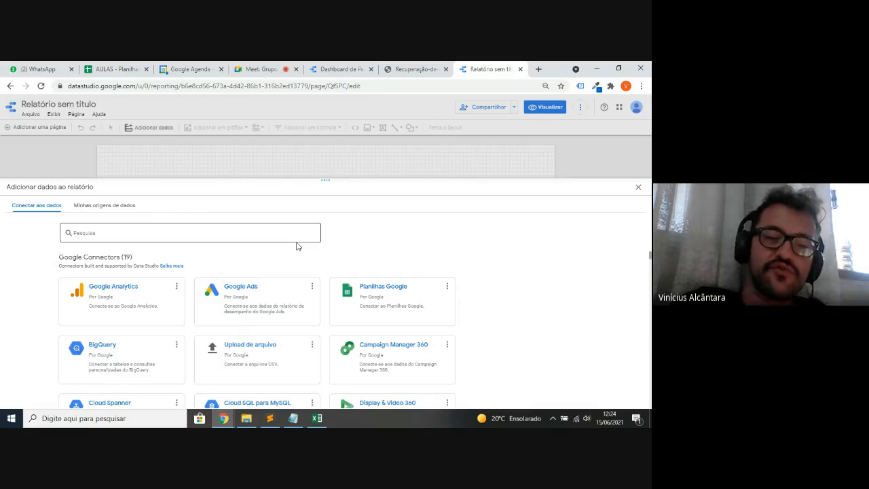
- Choose the 'Upload de arquivo' connector, then switch to the base_tratada spreadsheet
{"action": "left_click", "coordinate": [280, 356]}
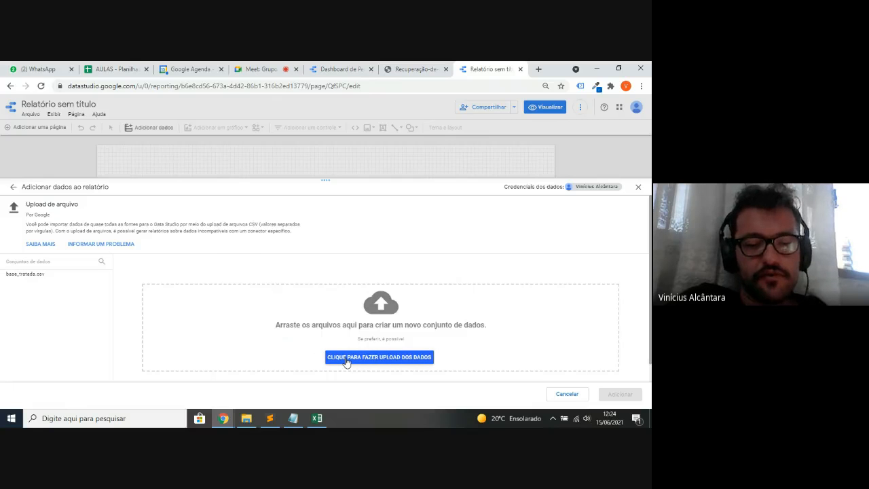
{"action": "key", "text": "alt+Tab"}
{"action": "key", "text": "Tab"}
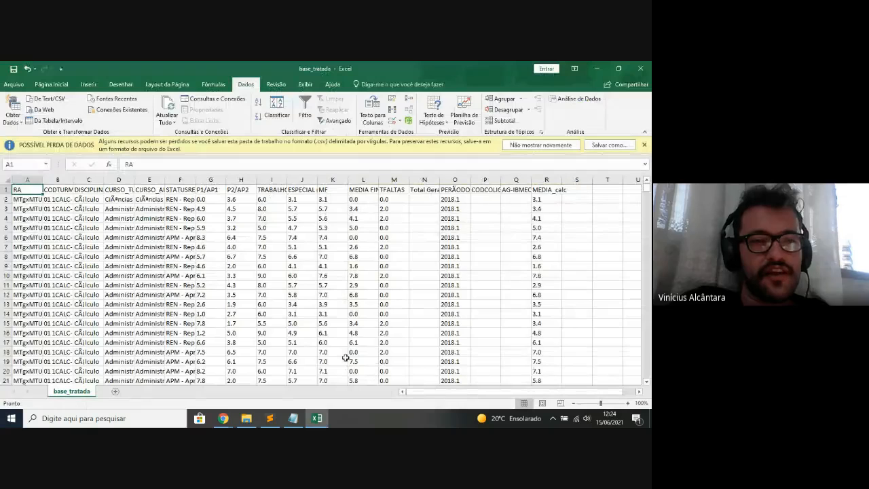
{"action": "key", "text": "ctrl+space"}
{"action": "key", "text": "Right"}
{"action": "key", "text": "Right"}
{"action": "key", "text": "ctrl+space"}
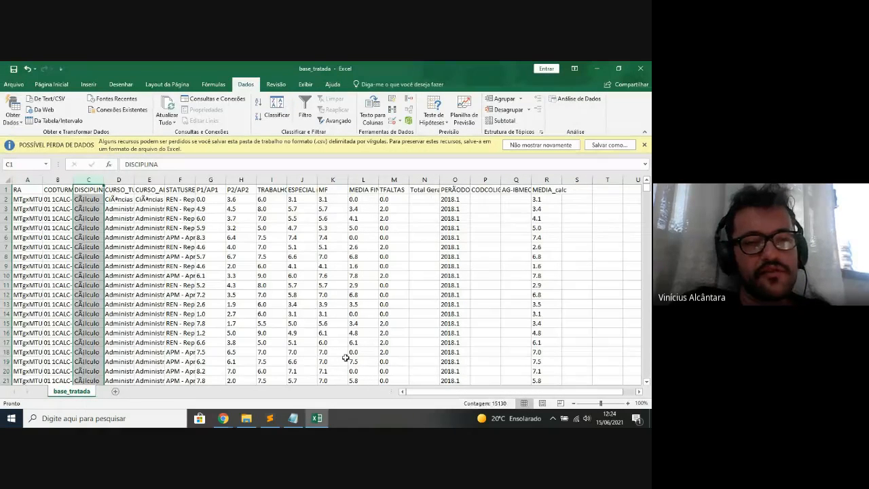
{"action": "key", "text": "Down"}
{"action": "key", "text": "shift+space"}
{"action": "key", "text": "ctrl+Right"}
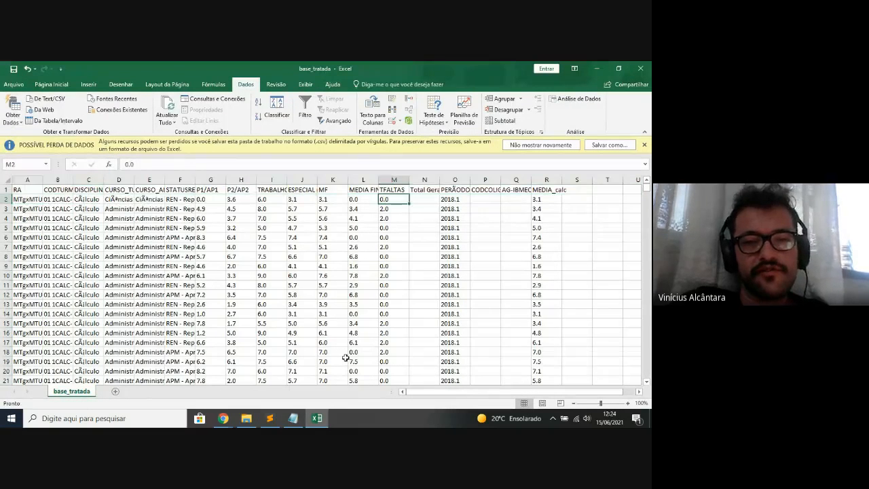
{"action": "key", "text": "ctrl+Left"}
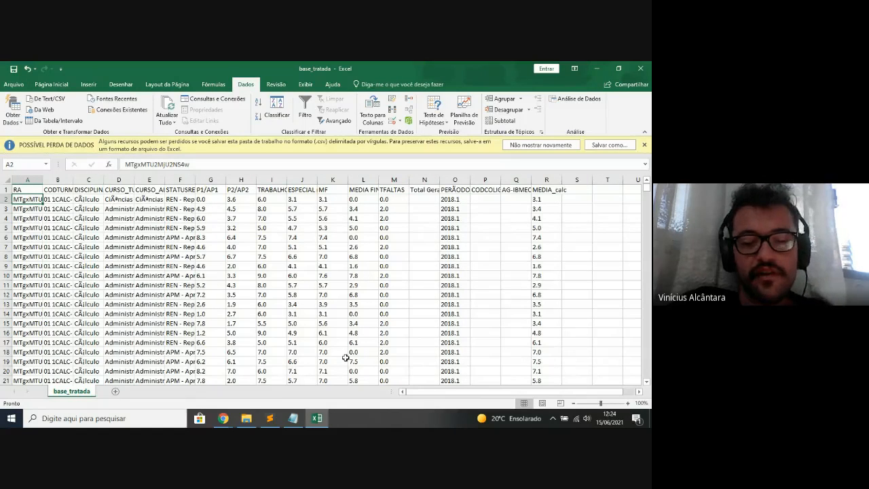
{"action": "key", "text": "Up"}
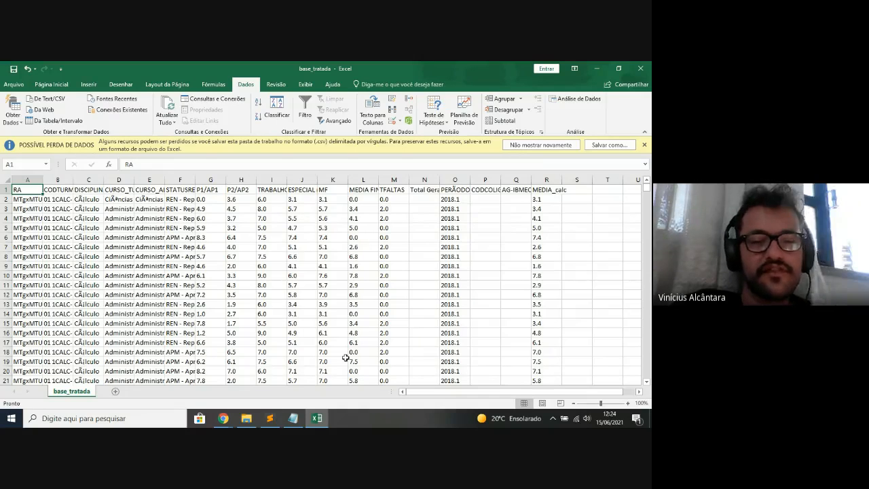
{"action": "key", "text": "Down"}
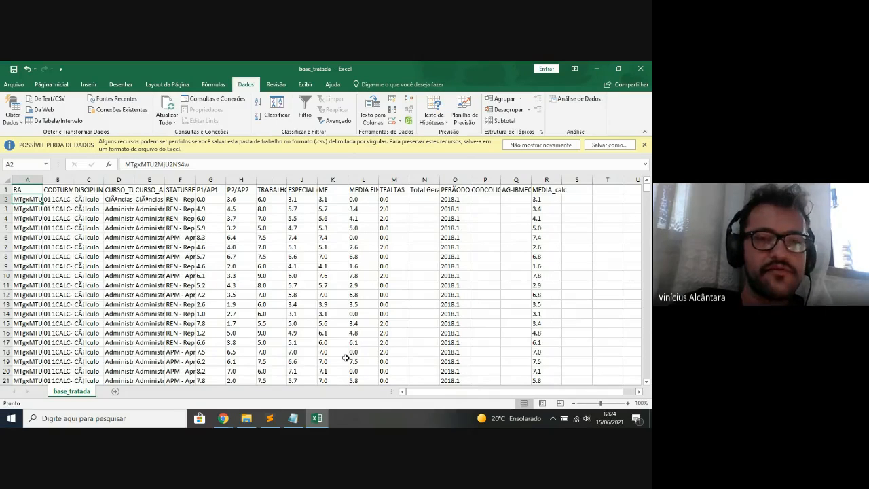
{"action": "key", "text": "Right"}
{"action": "key", "text": "Right"}
{"action": "key", "text": "Right"}
{"action": "key", "text": "Right"}
{"action": "key", "text": "Right"}
{"action": "key", "text": "Right"}
{"action": "key", "text": "Right"}
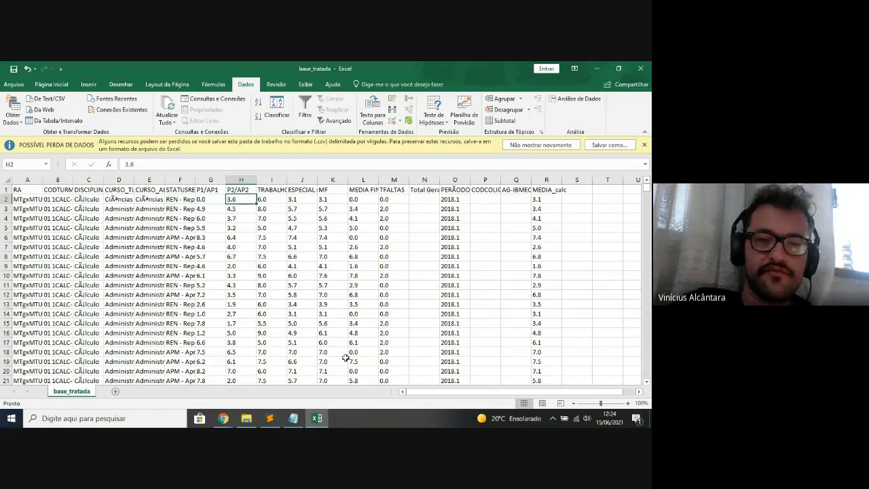
{"action": "key", "text": "ctrl+shift+Down"}
{"action": "key", "text": "ctrl+shift+Up"}
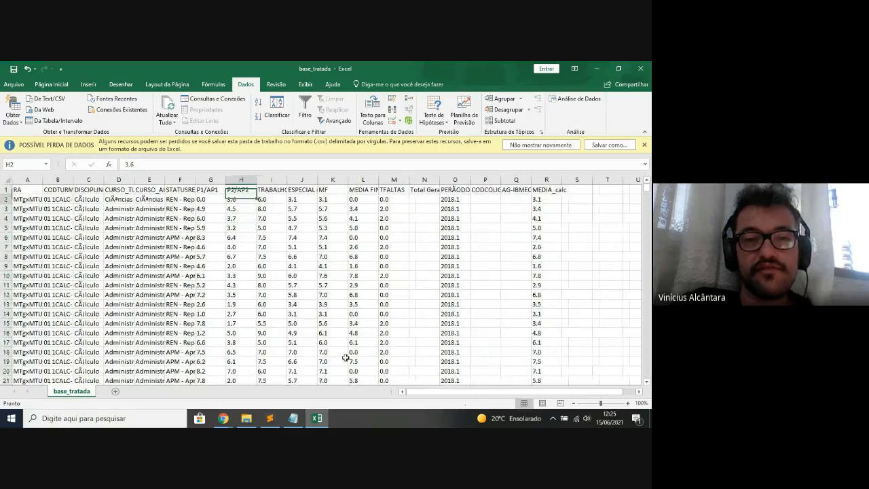
{"action": "key", "text": "shift+Down"}
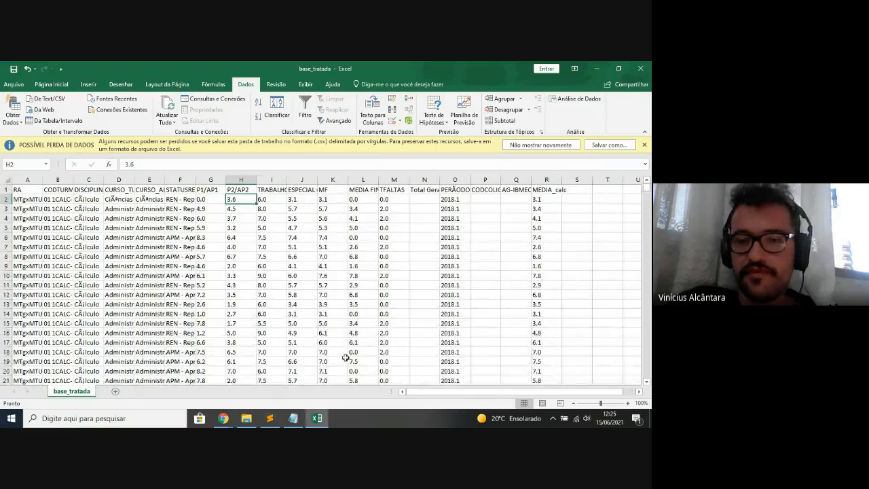
{"action": "key", "text": "ctrl+Up"}
{"action": "key", "text": "ctrl+Right"}
{"action": "key", "text": "ctrl+Left"}
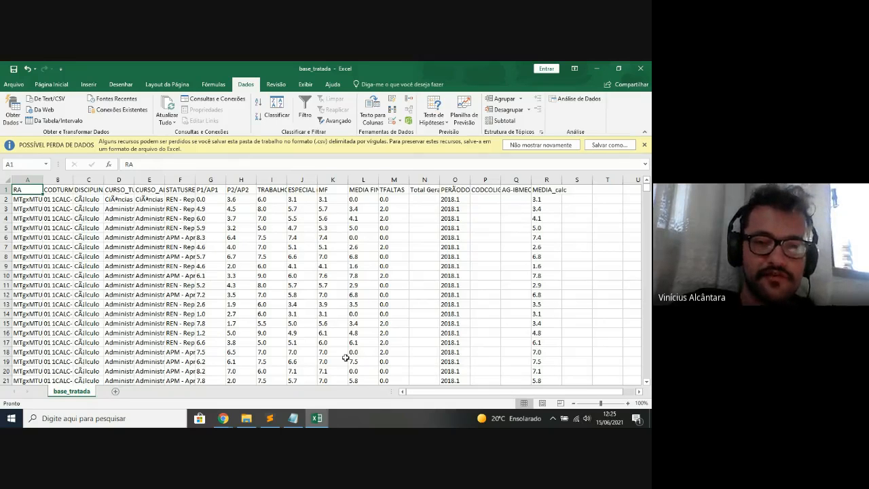
{"action": "key", "text": "alt+Tab"}
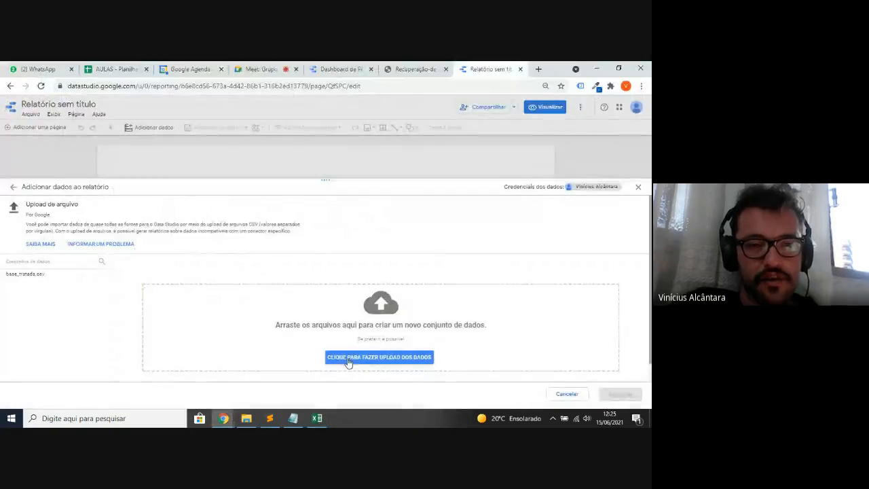
- Upload base_tratada from the desktop's Datastudio folder and add the dataset to the report
{"action": "left_click", "coordinate": [395, 360]}
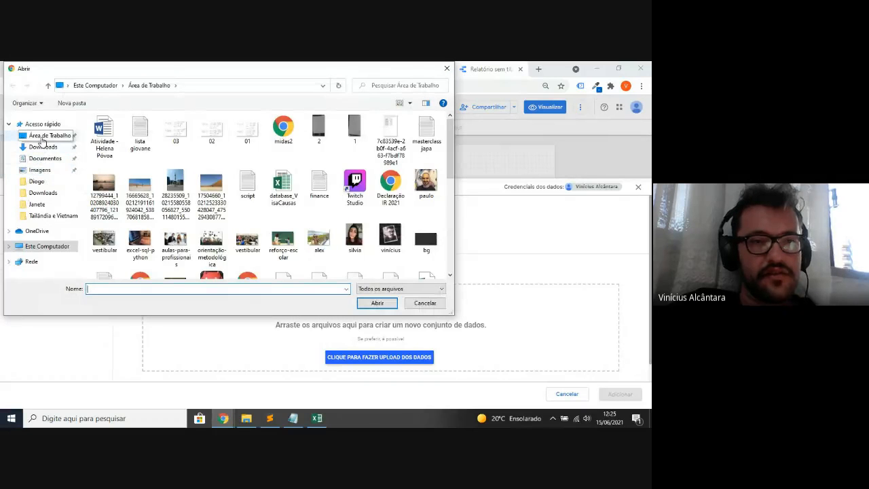
{"action": "left_click", "coordinate": [42, 139]}
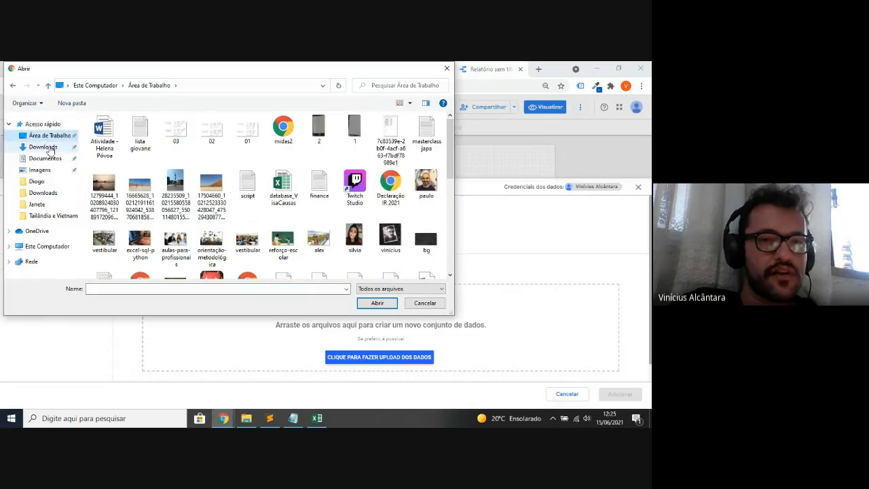
{"action": "left_click", "coordinate": [283, 187]}
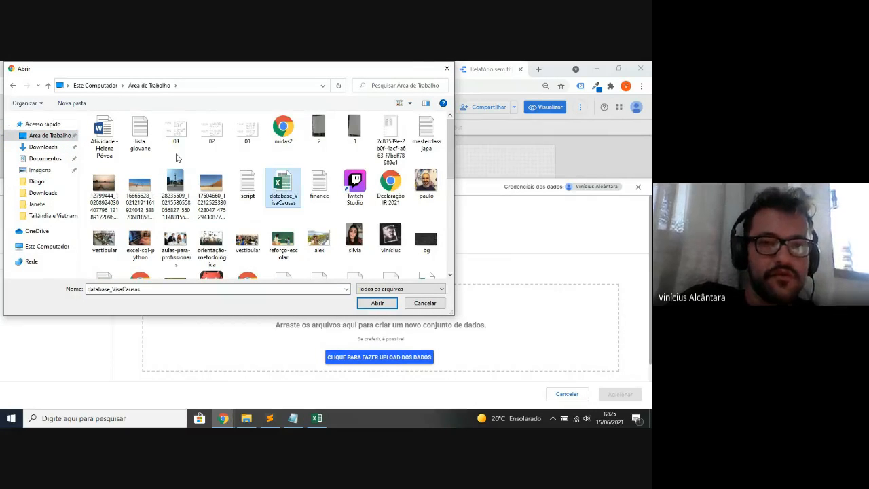
{"action": "left_click", "coordinate": [195, 192]}
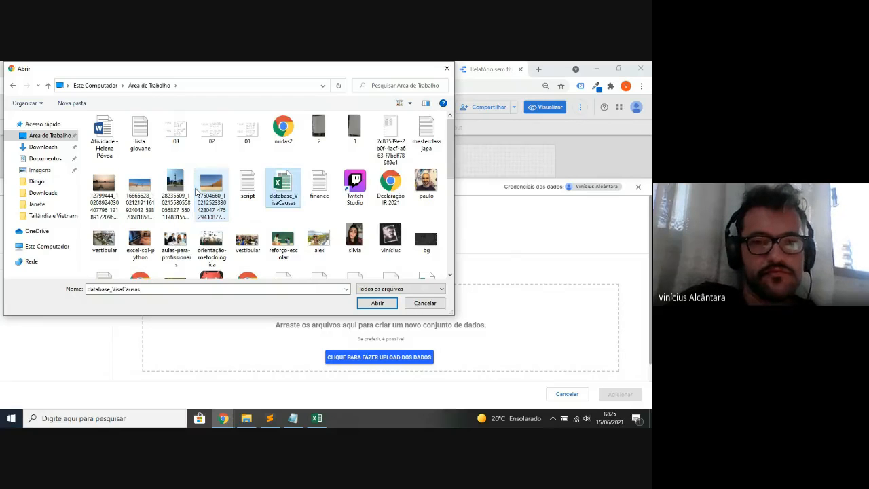
{"action": "key", "text": "Down"}
{"action": "key", "text": "Down"}
{"action": "key", "text": "Down"}
{"action": "key", "text": "Down"}
{"action": "key", "text": "Down"}
{"action": "key", "text": "Down"}
{"action": "key", "text": "Up"}
{"action": "key", "text": "Up"}
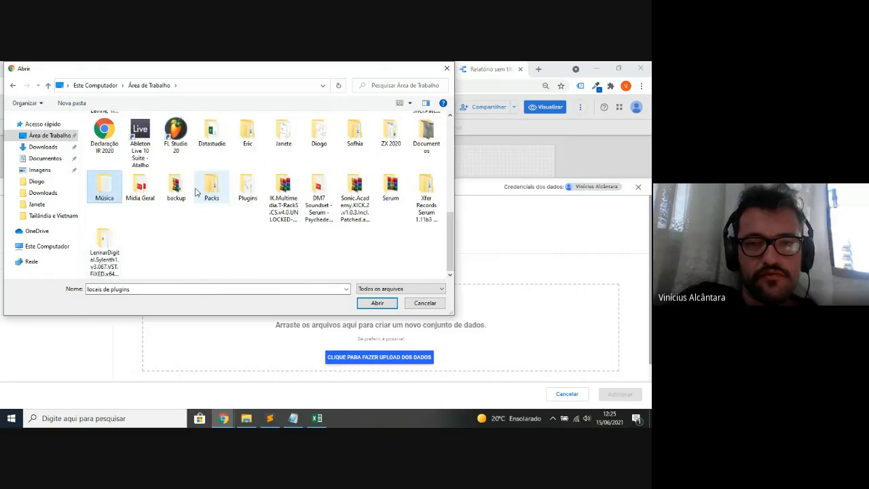
{"action": "key", "text": "Right"}
{"action": "key", "text": "Right"}
{"action": "key", "text": "Right"}
{"action": "key", "text": "Right"}
{"action": "key", "text": "Right"}
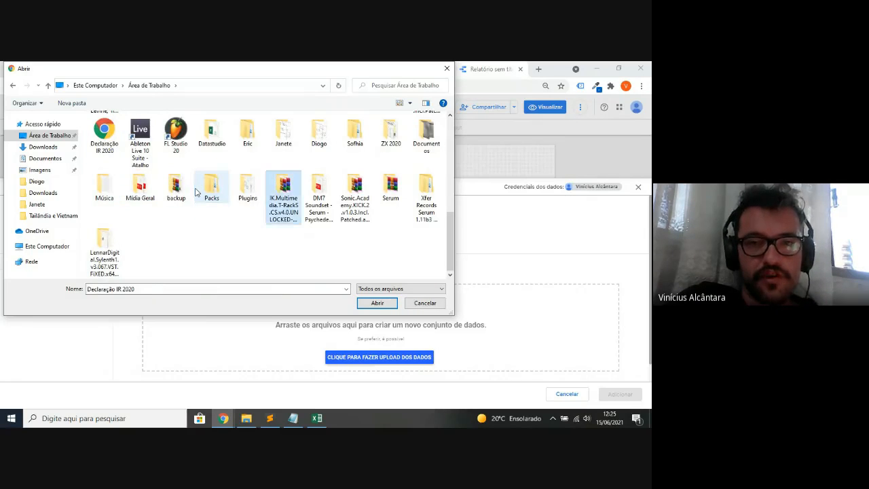
{"action": "key", "text": "Up"}
{"action": "scroll", "coordinate": [195, 192], "scroll_direction": "up", "scroll_amount": 1}
{"action": "double_click", "coordinate": [194, 192]}
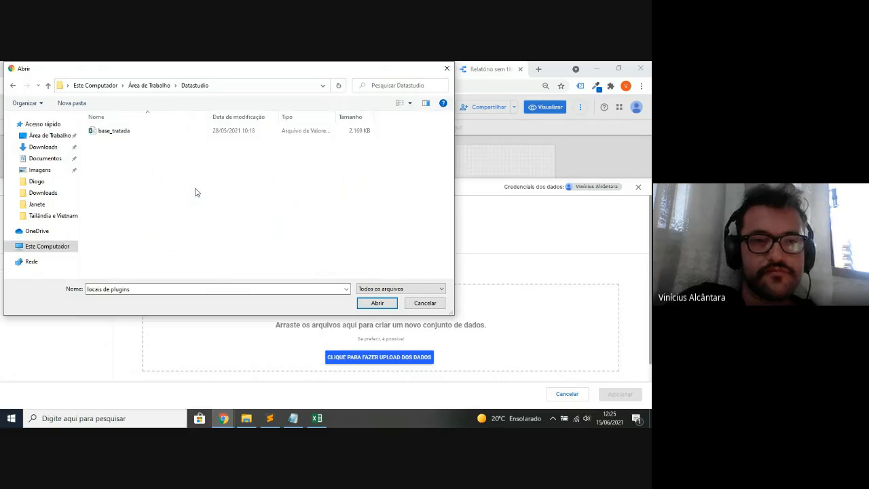
{"action": "key", "text": "Return"}
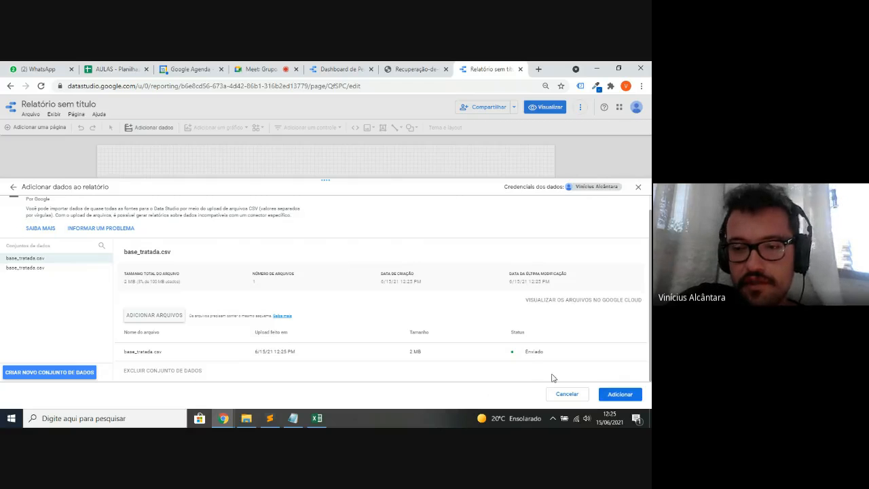
{"action": "left_click_drag", "start_coordinate": [546, 354], "coordinate": [524, 354]}
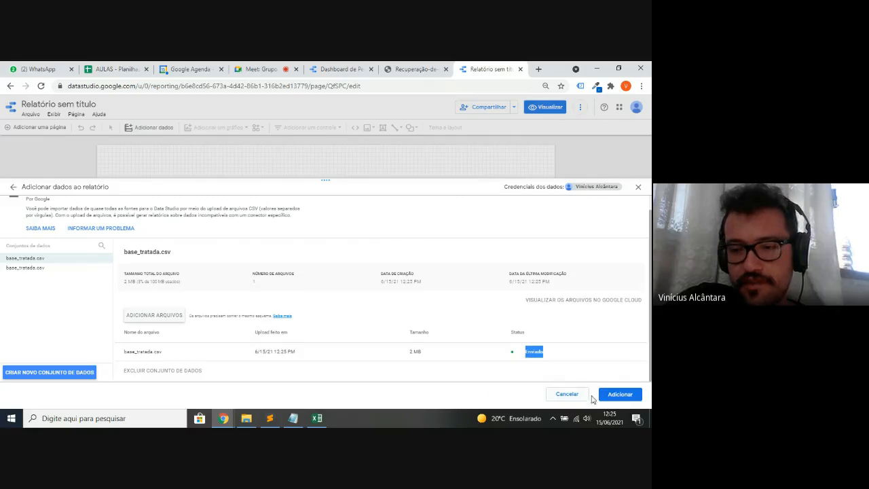
{"action": "left_click", "coordinate": [609, 397]}
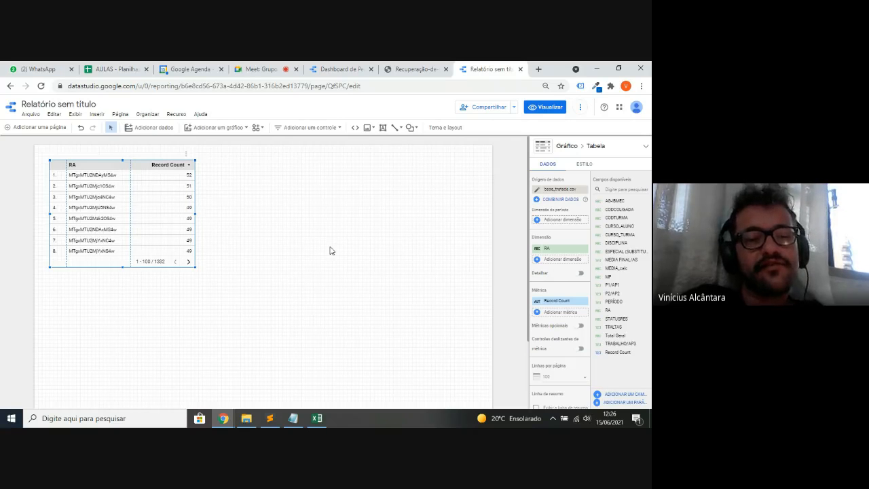
- After reviewing the RA by Record Count table, return to the base_tratada workbook in Excel
{"action": "key", "text": "alt+Tab"}
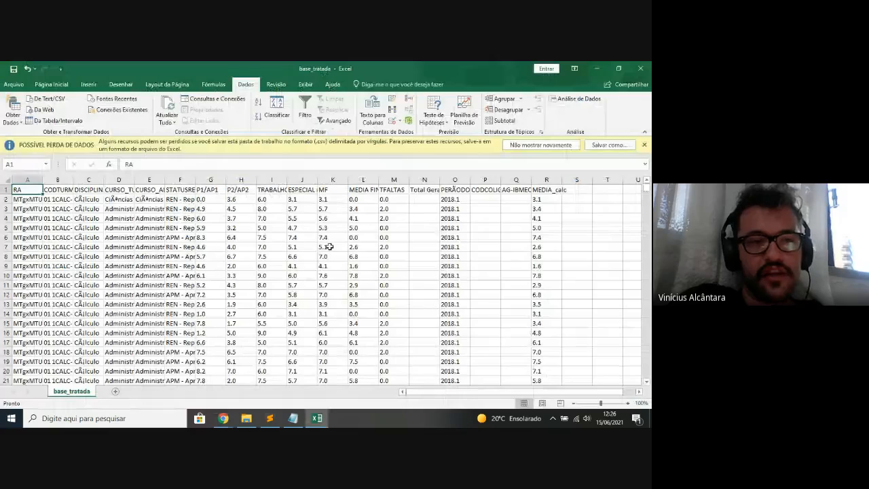
- Insert a new column B headed 'Nome' after RA and widen it
{"action": "key", "text": "Right"}
{"action": "key", "text": "ctrl+space"}
{"action": "key", "text": "ctrl+plus"}
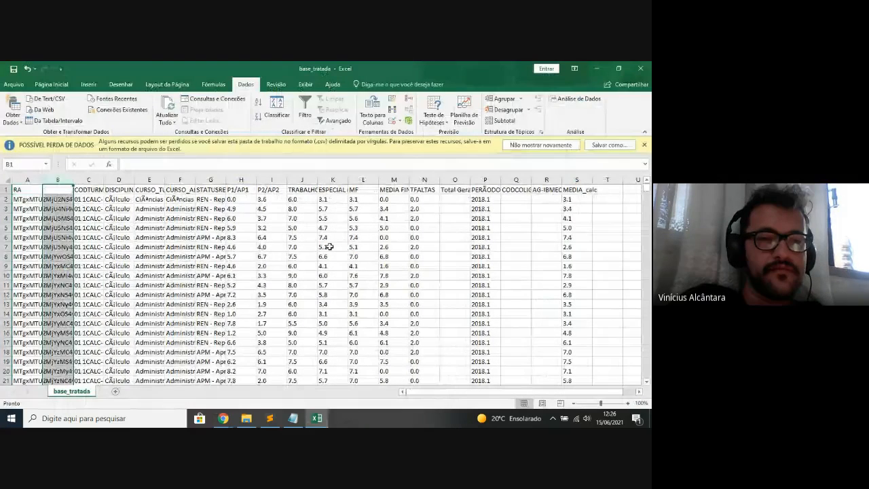
{"action": "key", "text": "Left"}
{"action": "key", "text": "Down"}
{"action": "key", "text": "Up"}
{"action": "key", "text": "Right"}
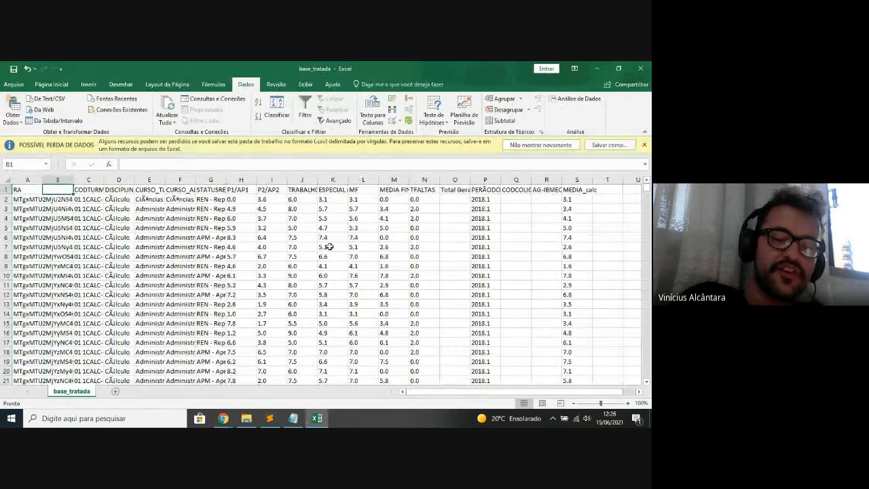
{"action": "type", "text": "Nome"}
{"action": "key", "text": "Return"}
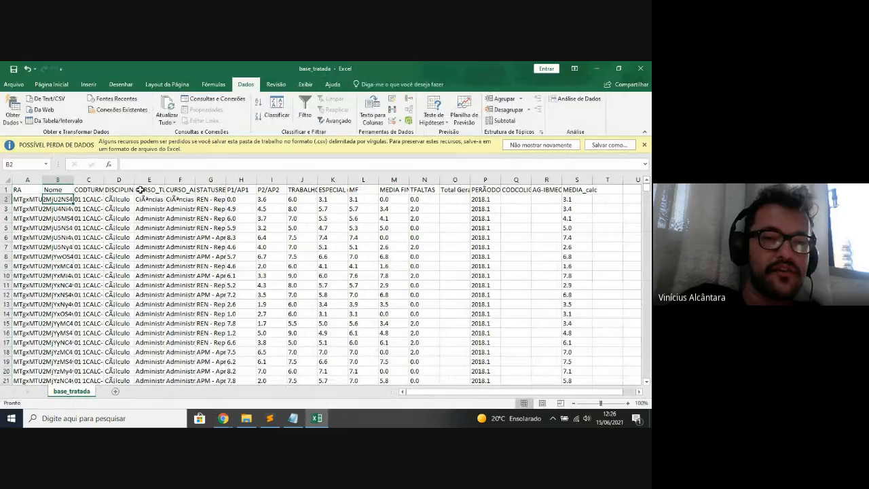
{"action": "left_click", "coordinate": [69, 180]}
{"action": "left_click_drag", "start_coordinate": [73, 181], "coordinate": [155, 182]}
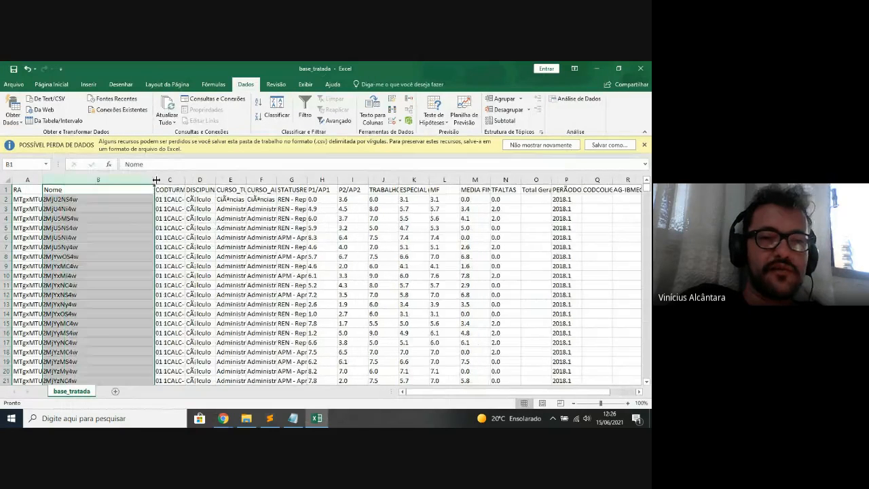
{"action": "left_click", "coordinate": [98, 197]}
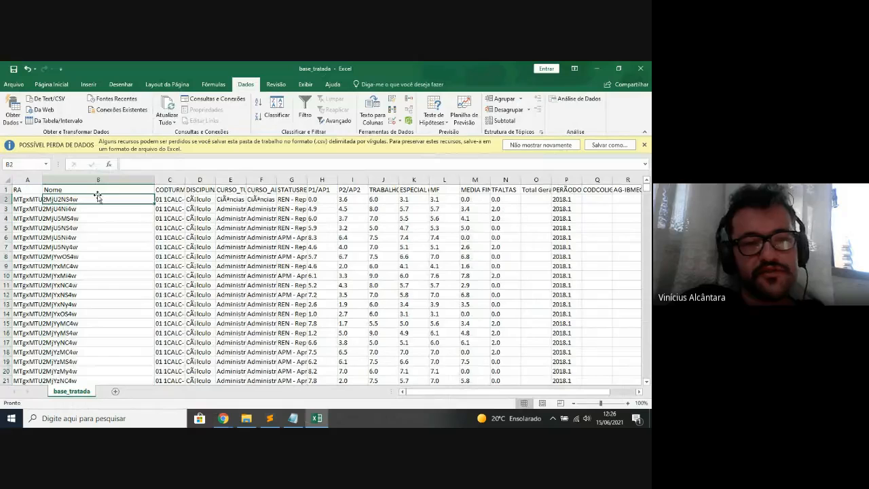
- Undo the extra empty column inserted at C, keep column B widened, and return to Data Studio
{"action": "key", "text": "Right"}
{"action": "key", "text": "ctrl+space"}
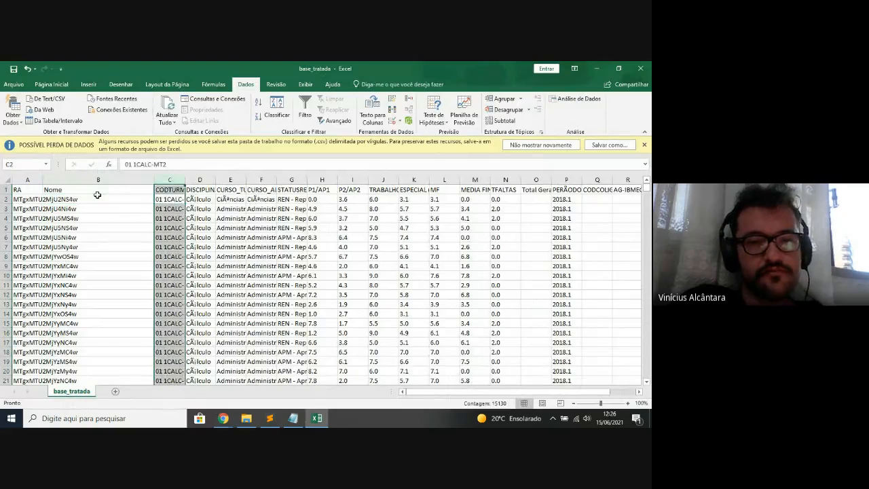
{"action": "key", "text": "ctrl+plus"}
{"action": "key", "text": "Up"}
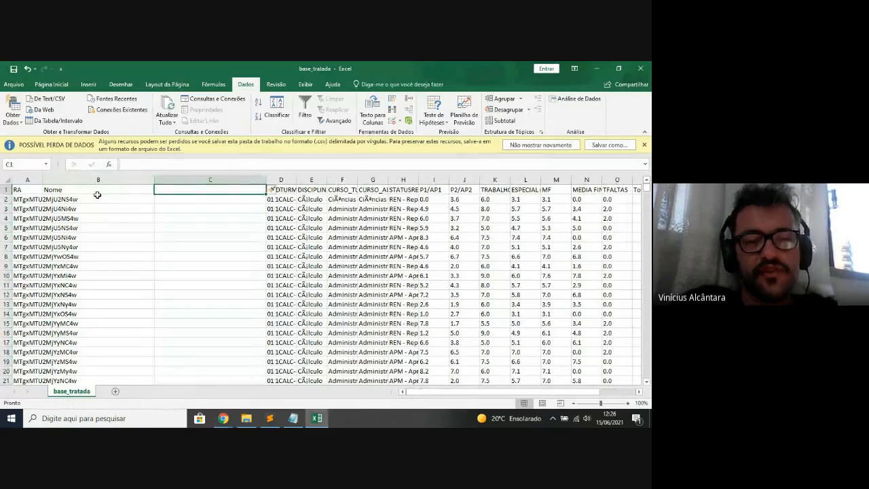
{"action": "key", "text": "Down"}
{"action": "key", "text": "ctrl+z"}
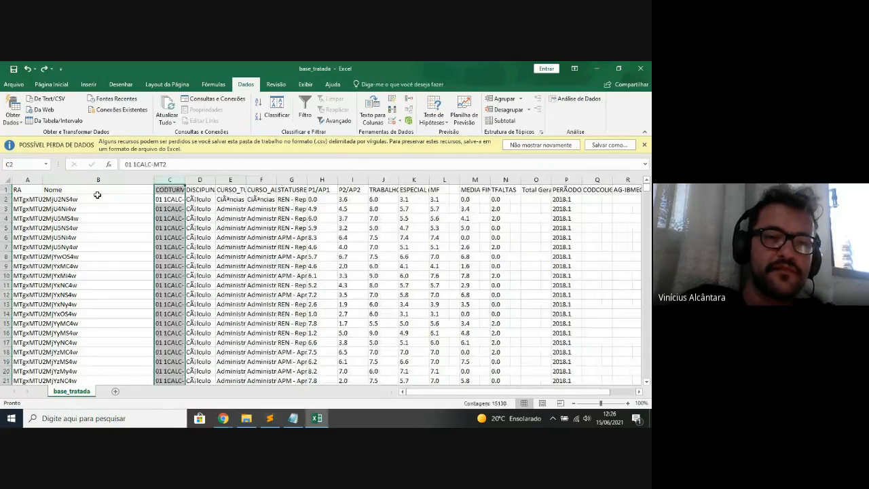
{"action": "key", "text": "ctrl+z"}
{"action": "key", "text": "ctrl+y"}
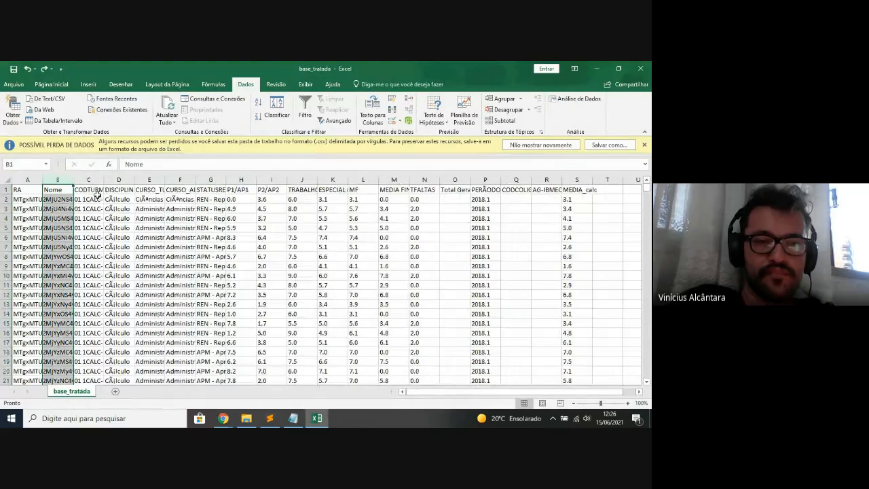
{"action": "key", "text": "alt+Tab"}
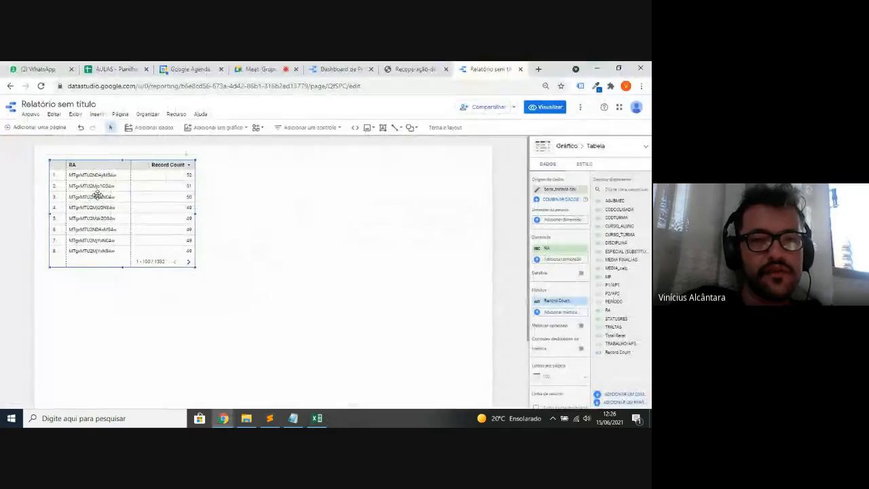
- Choose Recurso > 'Gerenciar fontes de dados adicionadas'
{"action": "left_click", "coordinate": [176, 115]}
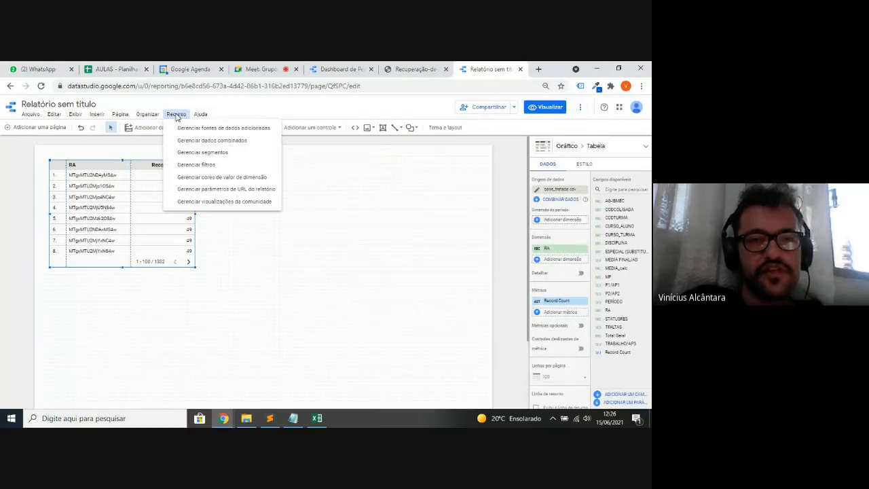
{"action": "left_click", "coordinate": [236, 129]}
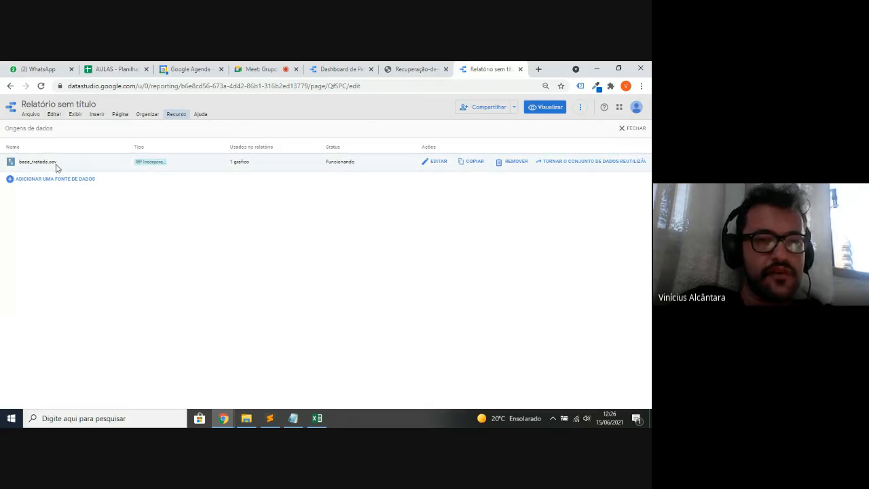
- Open the base_tratada.csv data source's field editor via EDITAR
{"action": "double_click", "coordinate": [26, 163]}
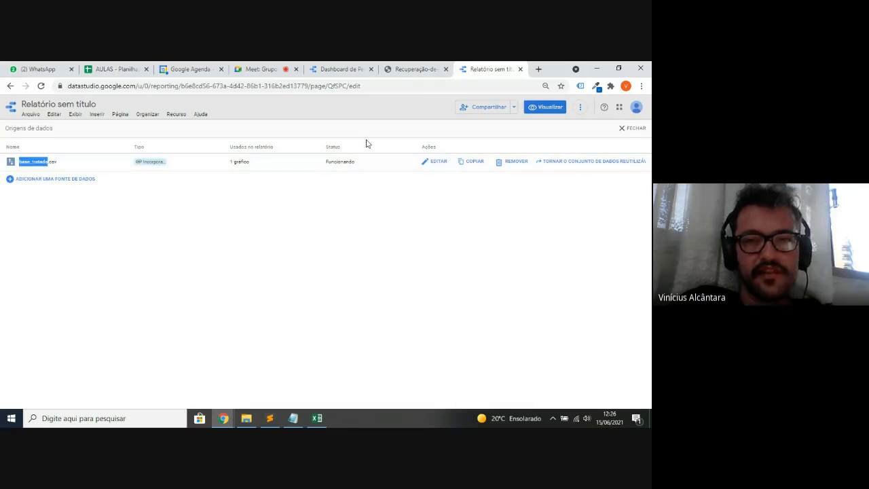
{"action": "left_click", "coordinate": [438, 163]}
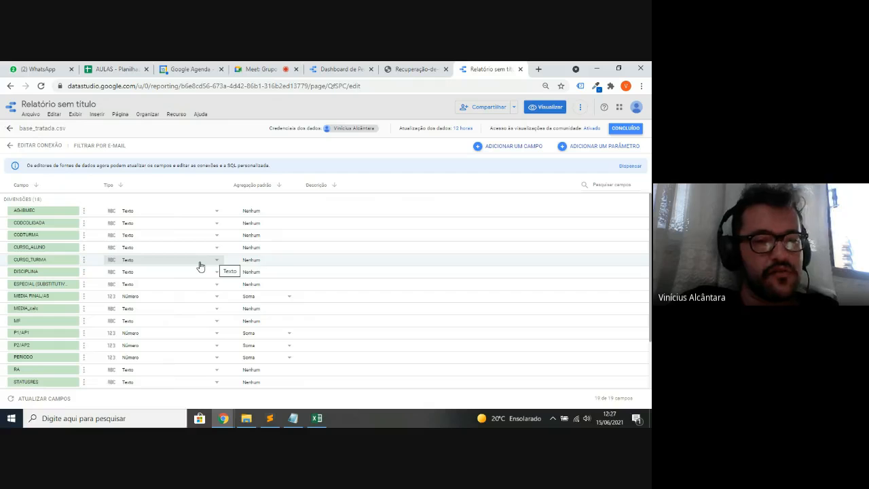
- Review the RA field's type options without changing them, then finish with CONCLUÍDO
{"action": "scroll", "coordinate": [200, 266], "scroll_direction": "down", "scroll_amount": 2}
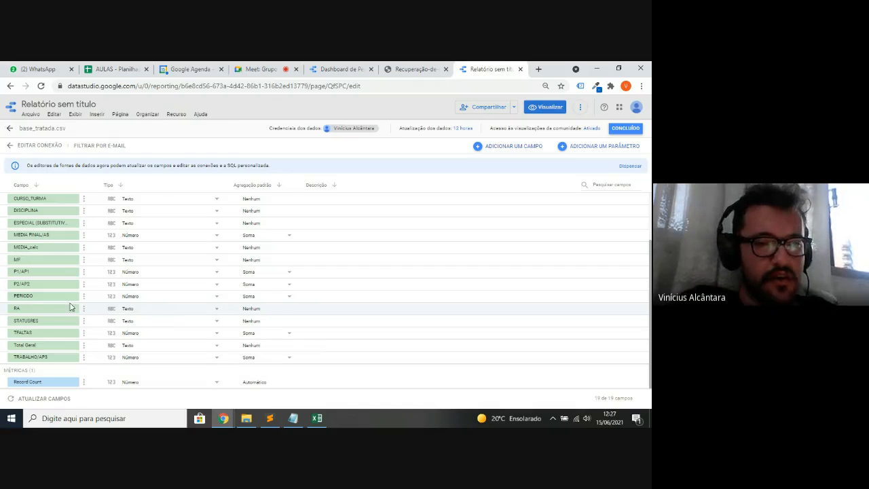
{"action": "left_click", "coordinate": [145, 311]}
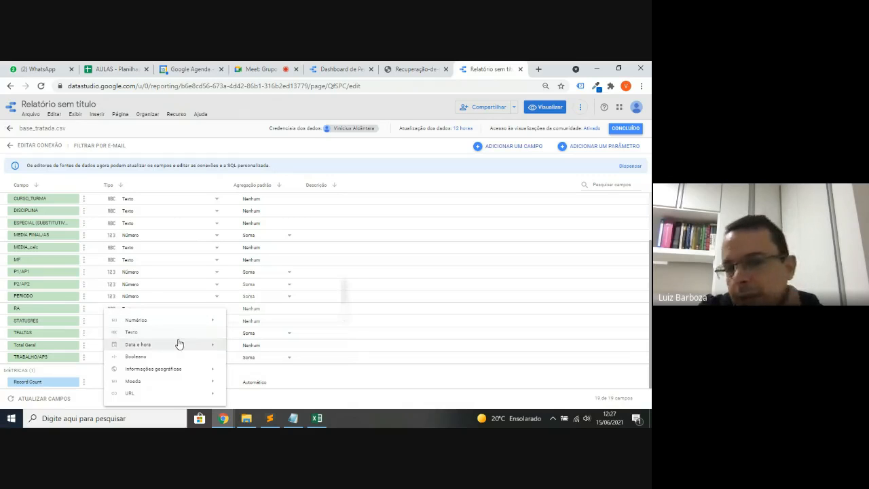
{"action": "mouse_move", "coordinate": [179, 345]}
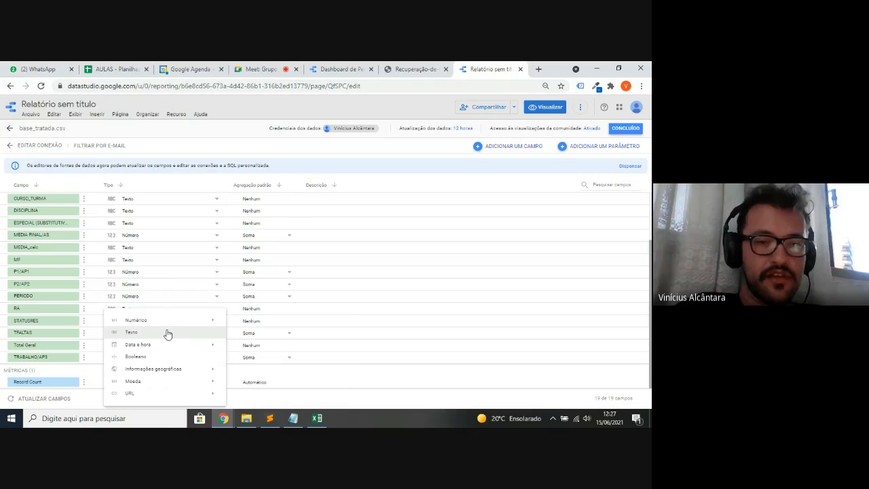
{"action": "mouse_move", "coordinate": [167, 345]}
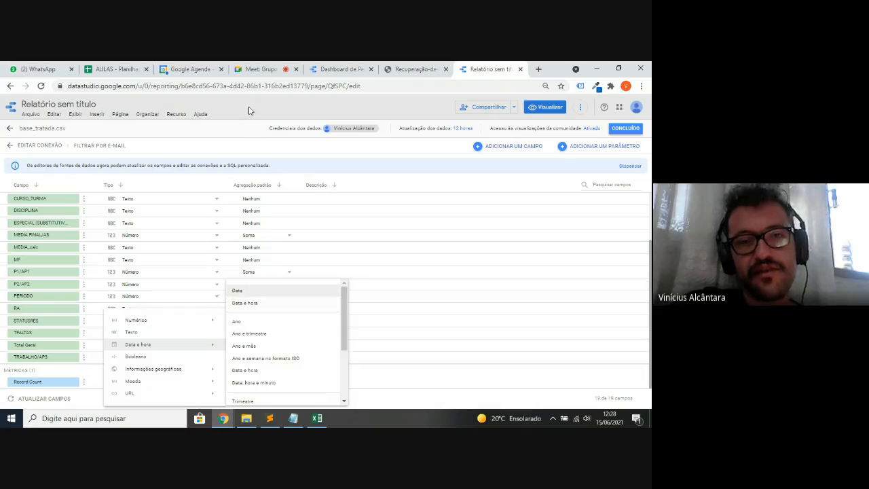
{"action": "left_click", "coordinate": [238, 130]}
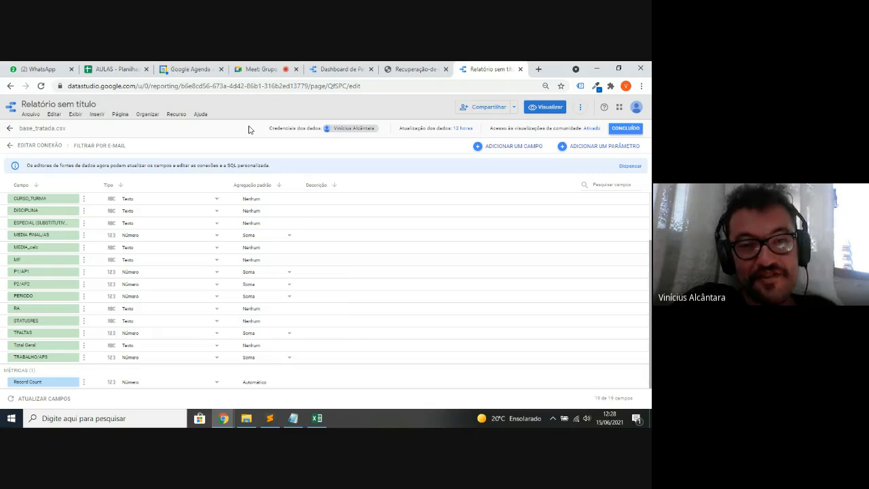
{"action": "left_click", "coordinate": [616, 131]}
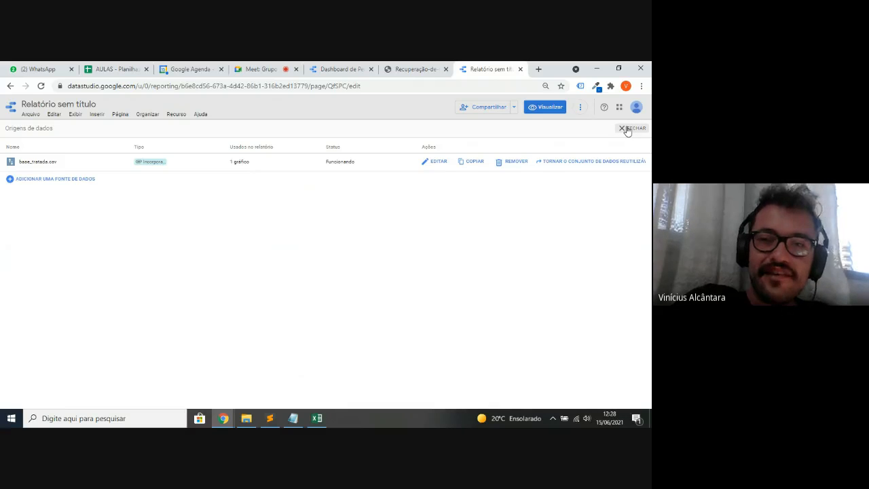
- Close the data sources list and delete the RA by Record Count table from the page
{"action": "left_click", "coordinate": [626, 129]}
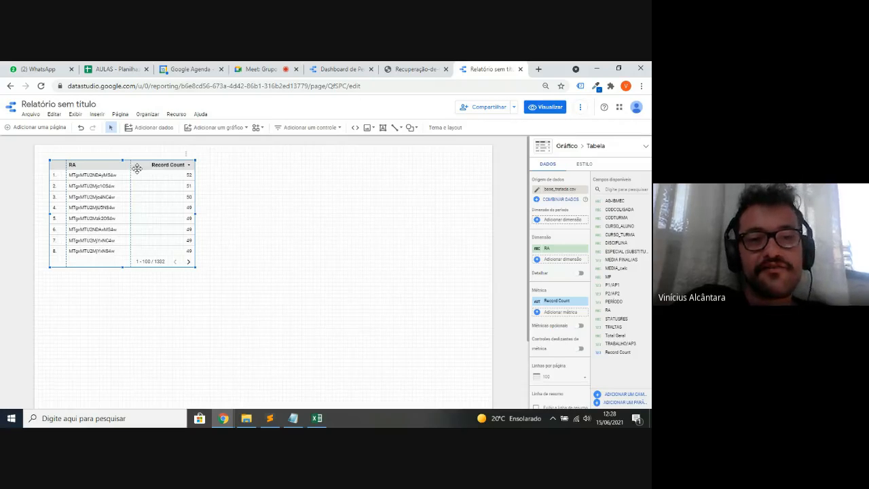
{"action": "mouse_move", "coordinate": [136, 169]}
{"action": "left_mouse_down"}
{"action": "mouse_move", "coordinate": [392, 254]}
{"action": "mouse_move", "coordinate": [126, 208]}
{"action": "mouse_move", "coordinate": [139, 177]}
{"action": "left_mouse_up"}
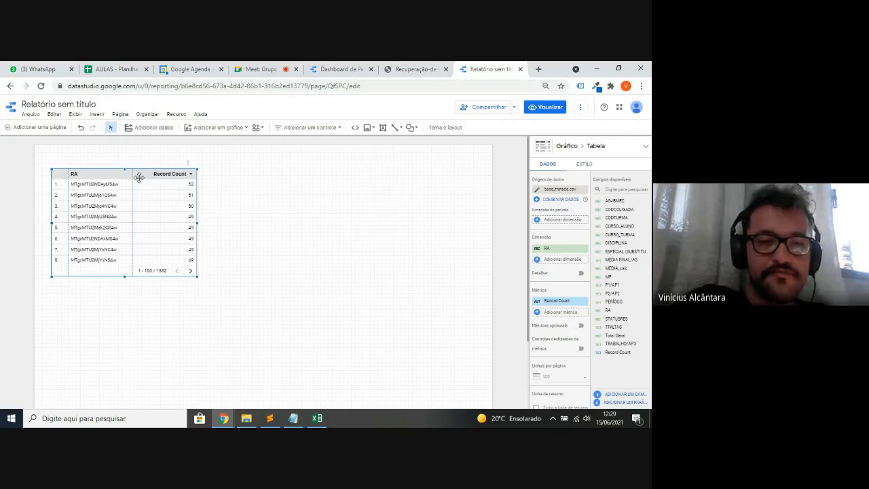
{"action": "mouse_move", "coordinate": [138, 177]}
{"action": "left_mouse_down"}
{"action": "mouse_move", "coordinate": [163, 181]}
{"action": "mouse_move", "coordinate": [140, 168]}
{"action": "left_mouse_up"}
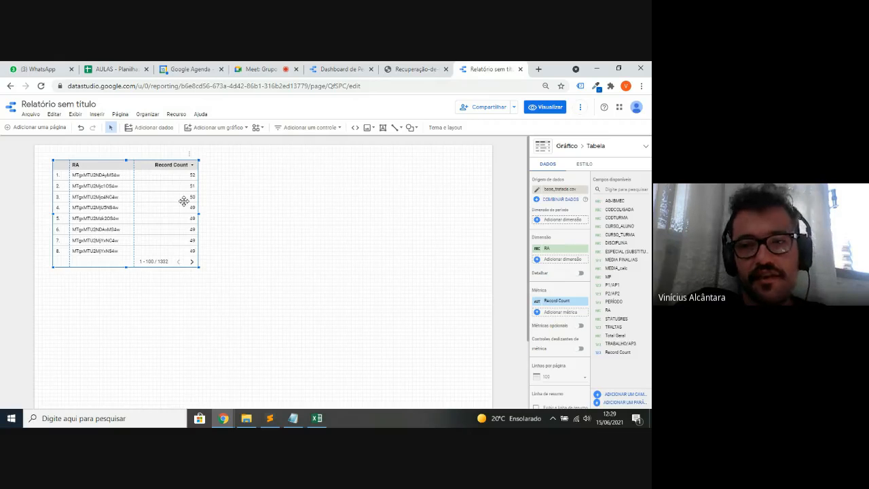
{"action": "key", "text": "Delete"}
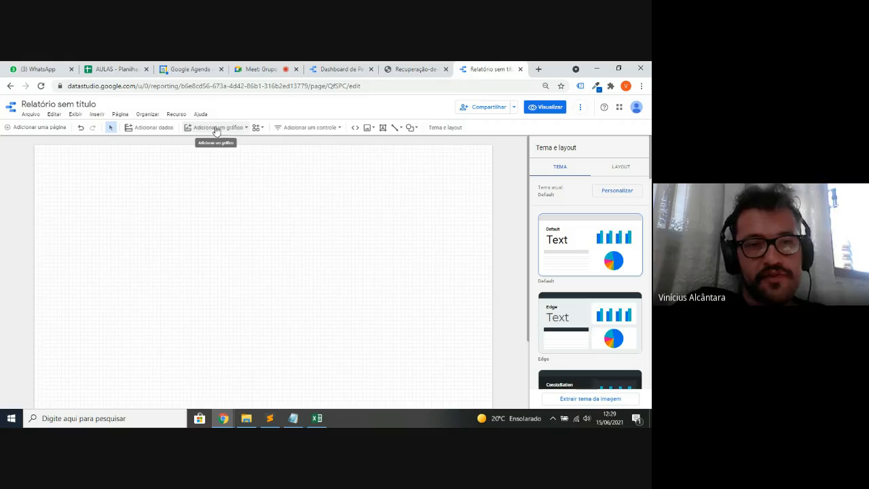
- Pick the Série temporal chart from the Adicionar um gráfico chart list
{"action": "left_click", "coordinate": [216, 128]}
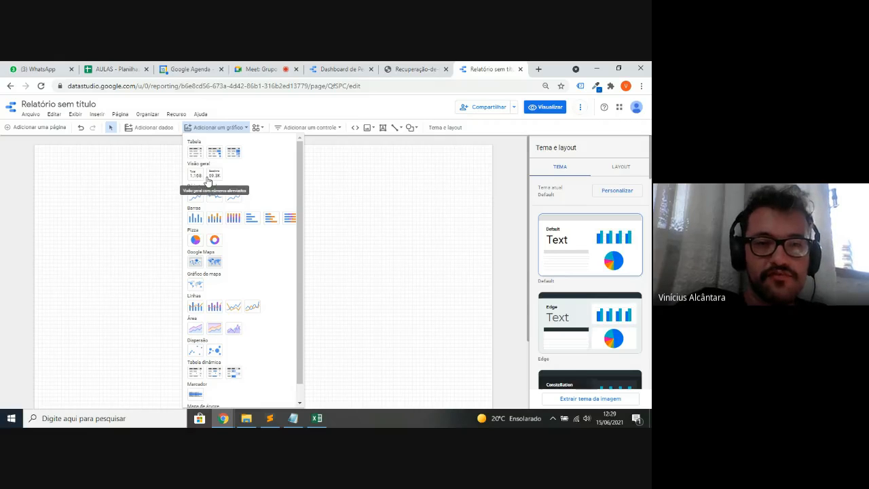
{"action": "key", "text": "ctrl+plus"}
{"action": "key", "text": "ctrl+plus"}
{"action": "key", "text": "ctrl+plus"}
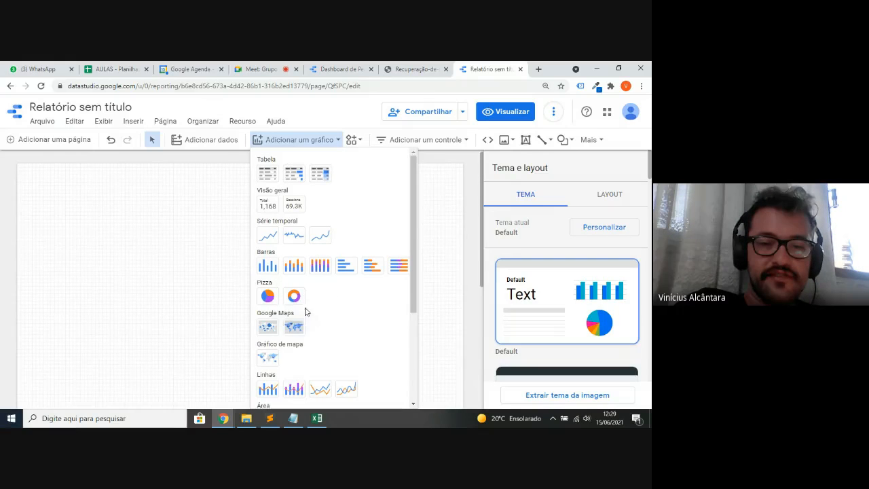
{"action": "scroll", "coordinate": [294, 326], "scroll_direction": "down", "scroll_amount": 4}
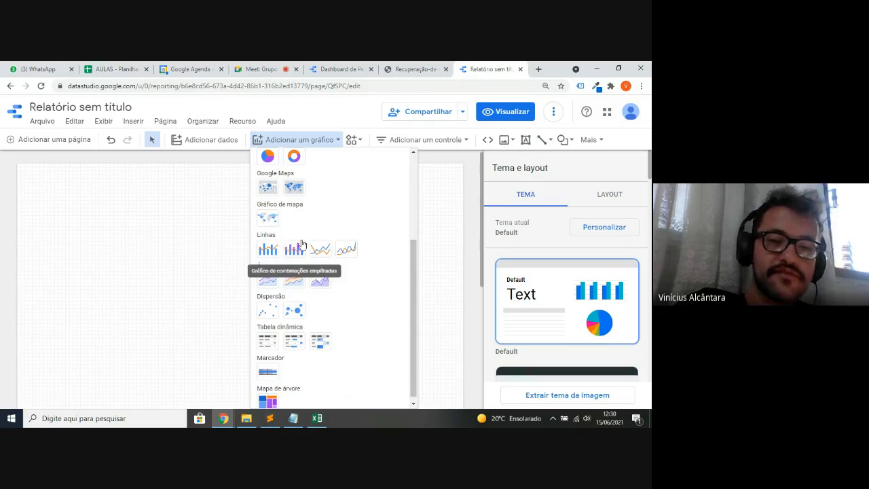
{"action": "scroll", "coordinate": [299, 246], "scroll_direction": "down", "scroll_amount": 1}
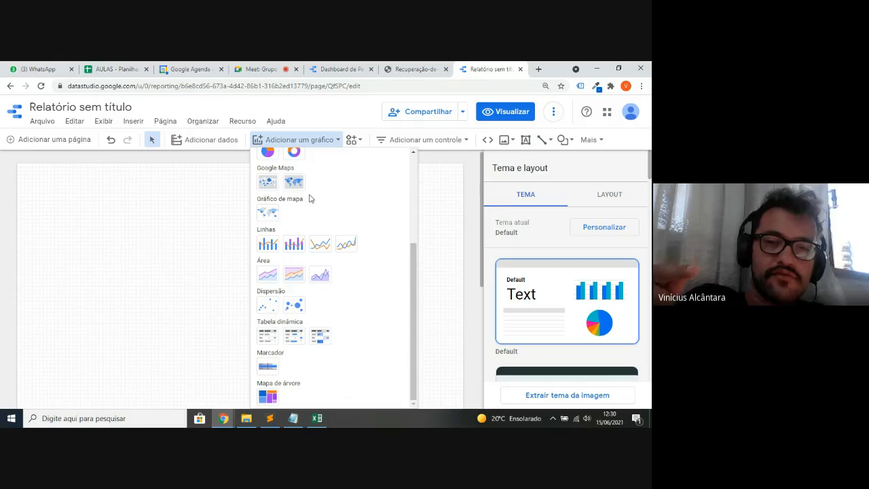
{"action": "scroll", "coordinate": [309, 198], "scroll_direction": "up", "scroll_amount": 5}
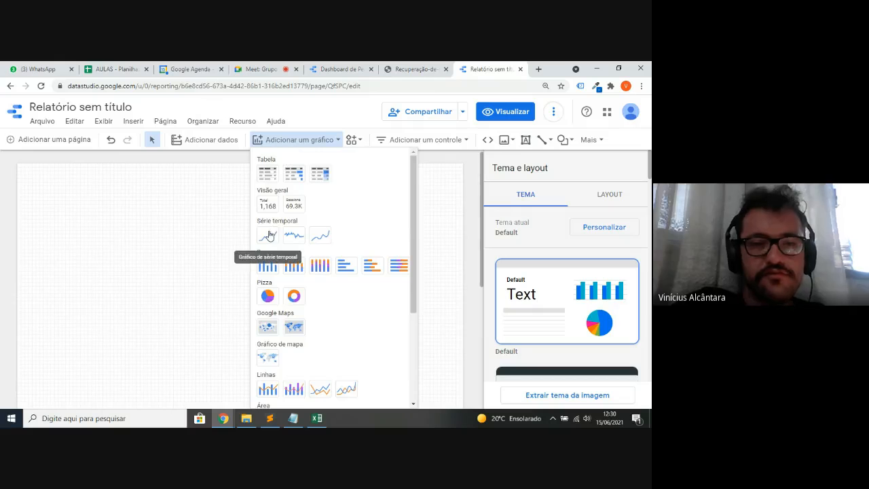
{"action": "left_click", "coordinate": [269, 235]}
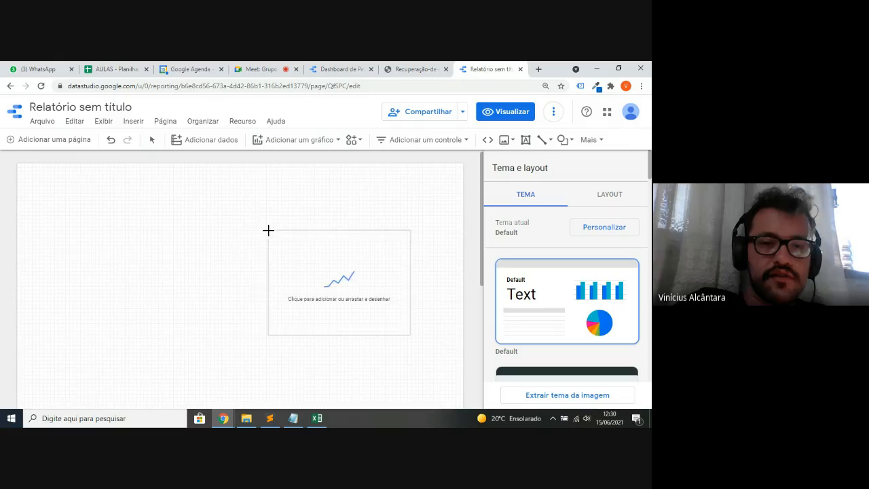
- Place the time series chart on the page with base_tratada.csv as its data source
{"action": "left_click", "coordinate": [110, 208]}
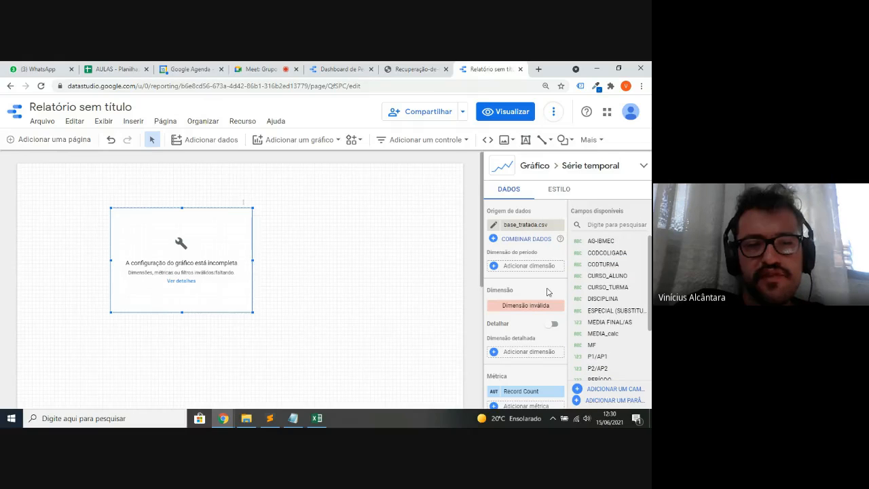
{"action": "left_click", "coordinate": [519, 227]}
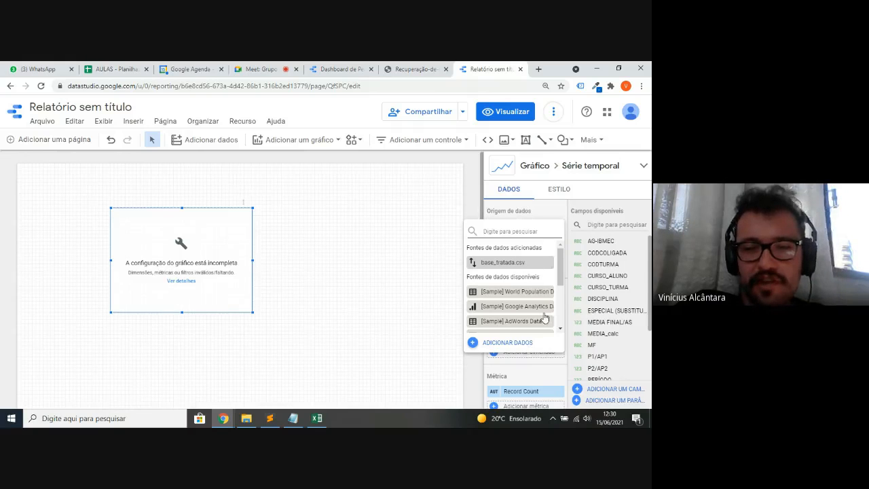
{"action": "left_click", "coordinate": [446, 231]}
{"action": "scroll", "coordinate": [499, 272], "scroll_direction": "down", "scroll_amount": 1}
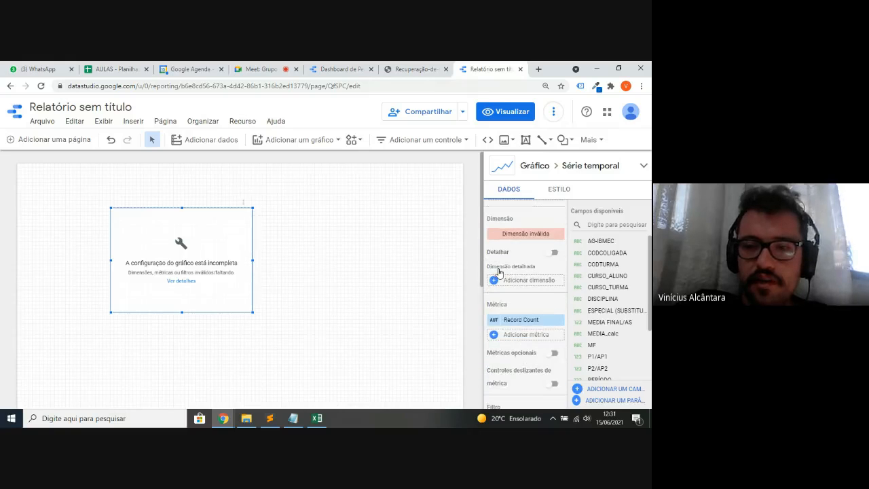
- Try the Dimensão and Dimensão do período field pickers, which list no fields
{"action": "left_click", "coordinate": [515, 235]}
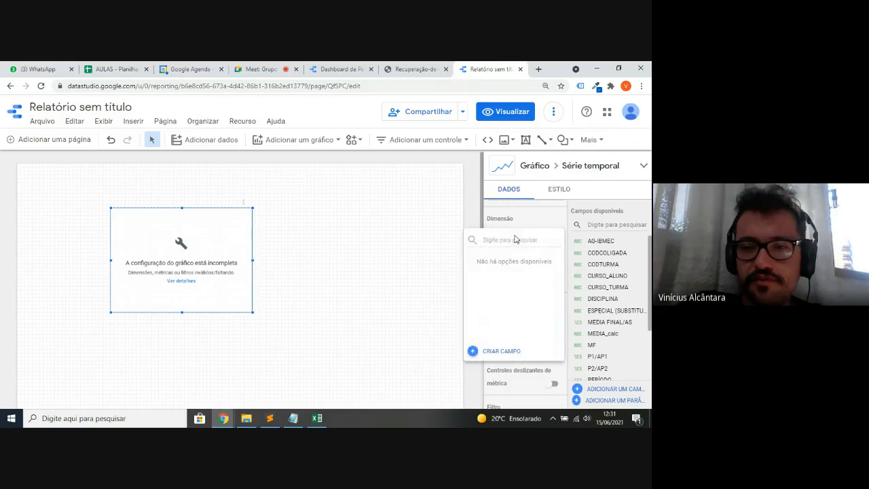
{"action": "left_click", "coordinate": [514, 224]}
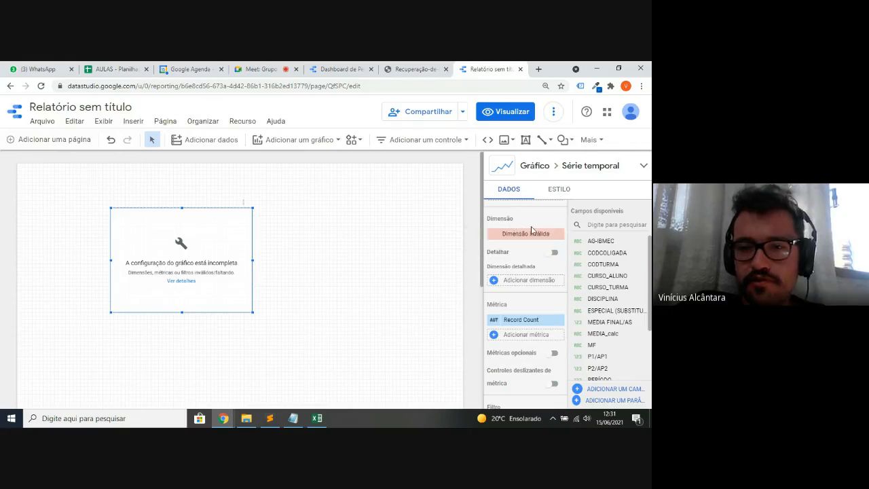
{"action": "left_click", "coordinate": [547, 235]}
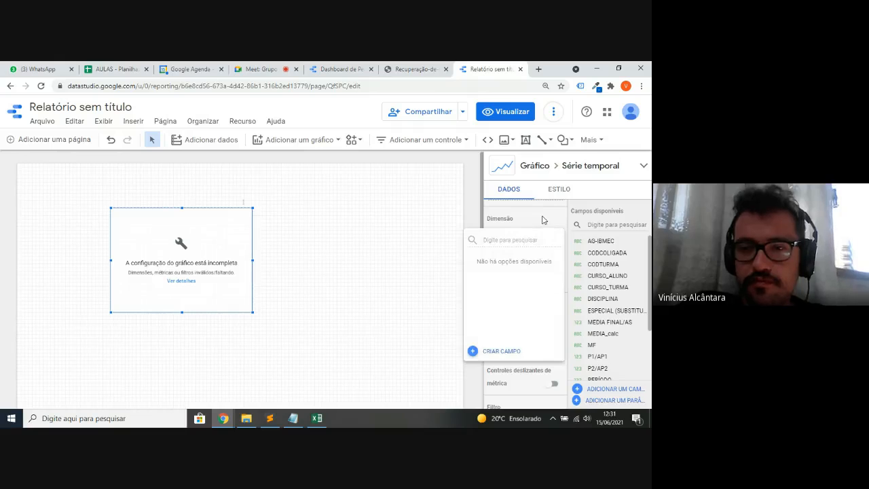
{"action": "left_click", "coordinate": [543, 219]}
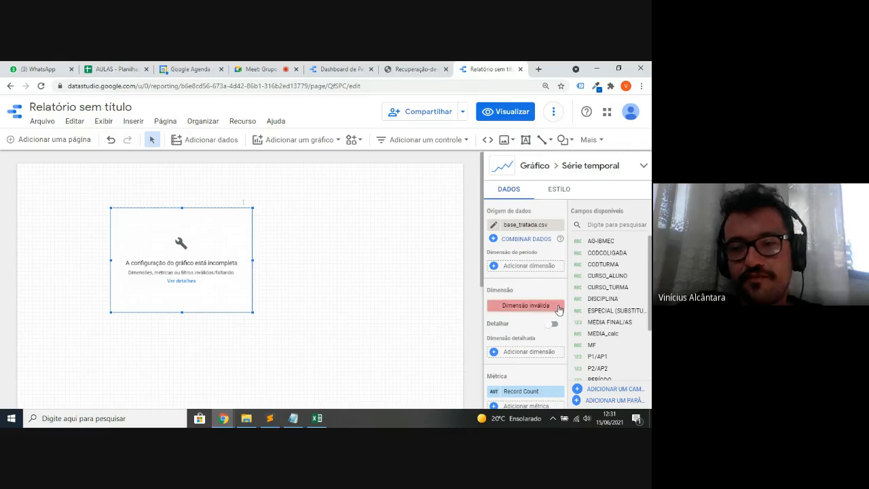
{"action": "left_click", "coordinate": [533, 268]}
{"action": "left_click", "coordinate": [533, 256]}
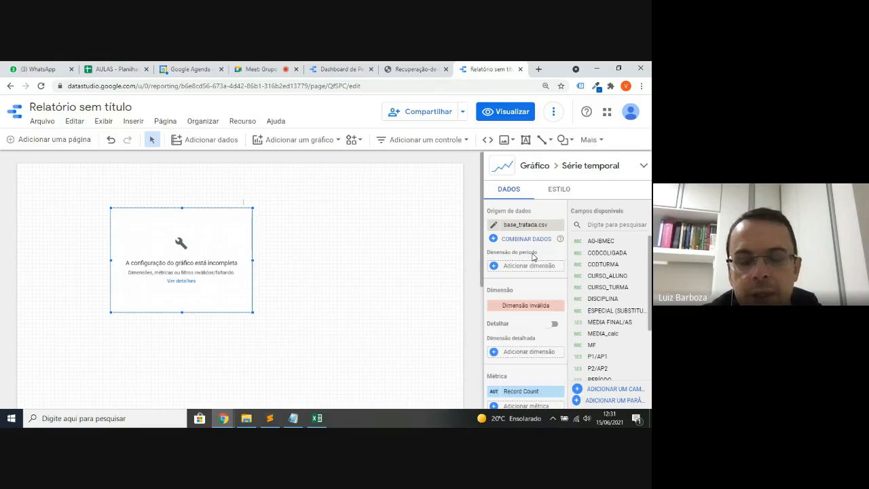
- Drag PERÍODO from Campos disponíveis into both Dimensão do período and Dimensão
{"action": "scroll", "coordinate": [553, 302], "scroll_direction": "down", "scroll_amount": 3}
{"action": "scroll", "coordinate": [553, 292], "scroll_direction": "up", "scroll_amount": 2}
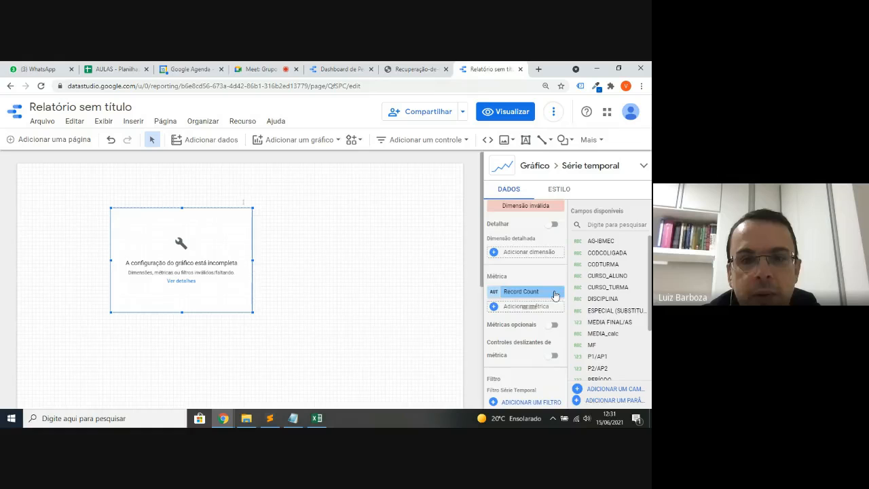
{"action": "scroll", "coordinate": [537, 296], "scroll_direction": "up", "scroll_amount": 3}
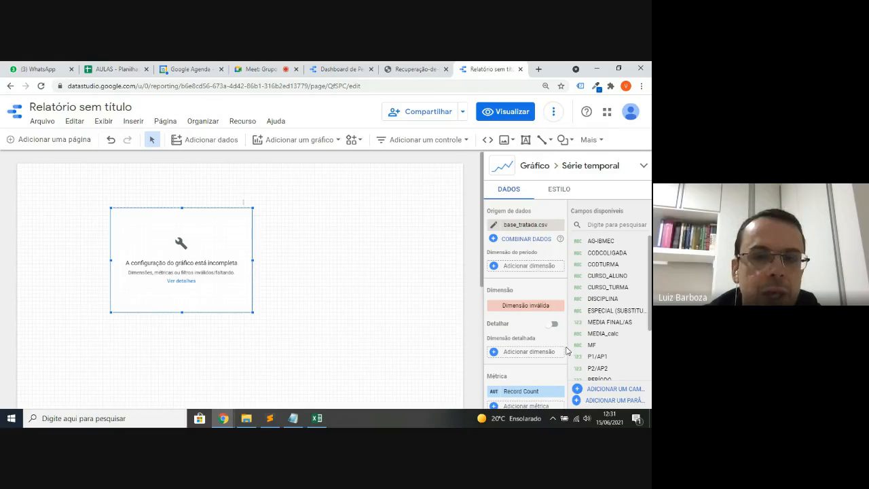
{"action": "scroll", "coordinate": [566, 350], "scroll_direction": "down", "scroll_amount": 1}
{"action": "scroll", "coordinate": [593, 332], "scroll_direction": "down", "scroll_amount": 2}
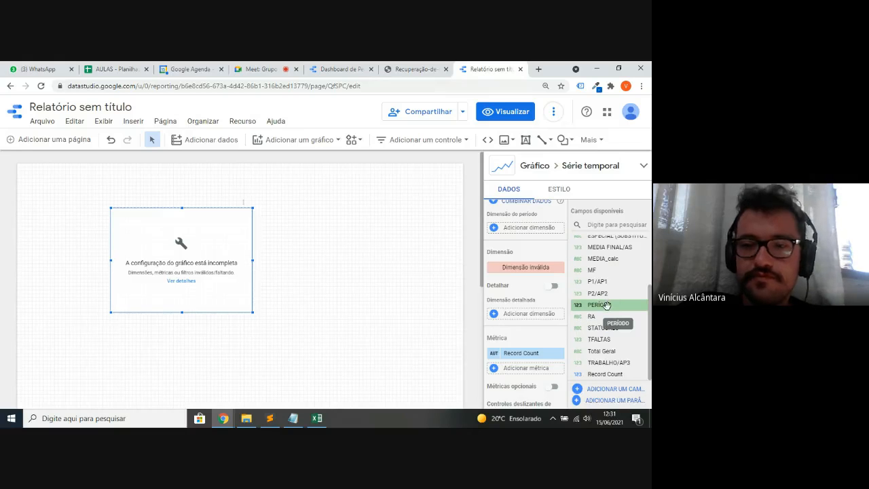
{"action": "left_click_drag", "start_coordinate": [600, 305], "coordinate": [532, 233]}
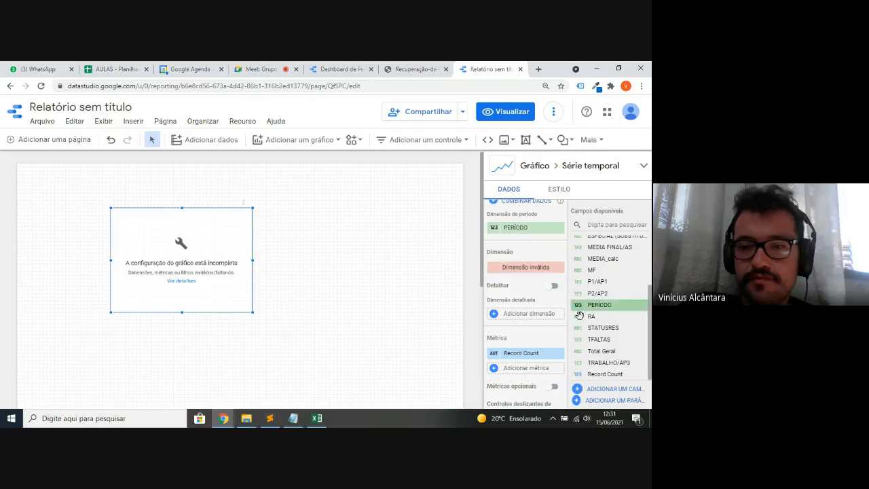
{"action": "left_click_drag", "start_coordinate": [601, 305], "coordinate": [538, 272]}
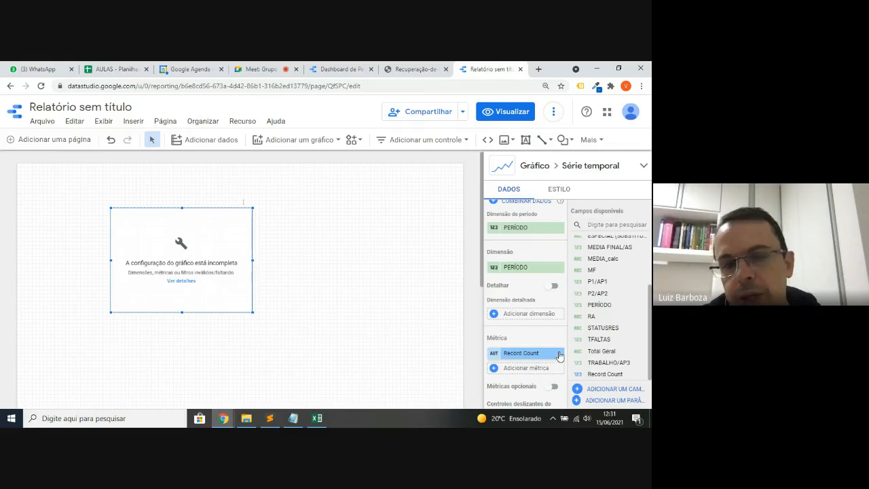
{"action": "scroll", "coordinate": [546, 325], "scroll_direction": "up", "scroll_amount": 1}
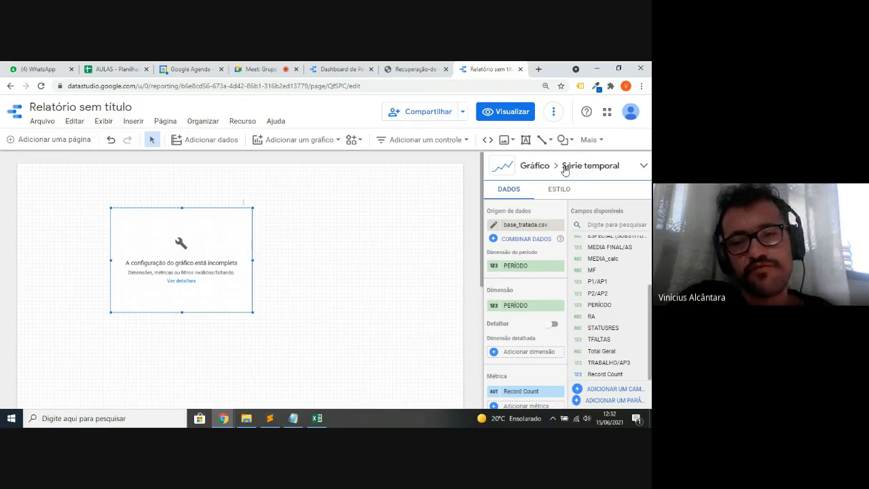
- Switch the time series chart to a line chart
{"action": "left_click", "coordinate": [565, 170]}
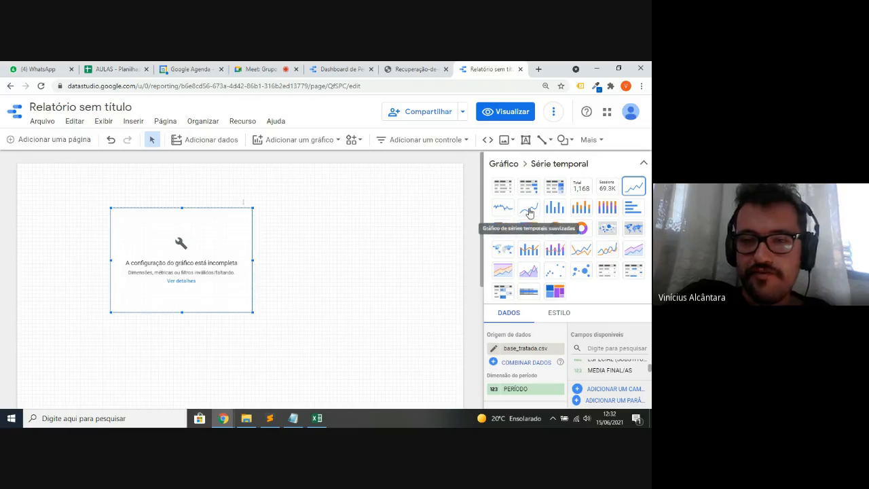
{"action": "left_click", "coordinate": [580, 251]}
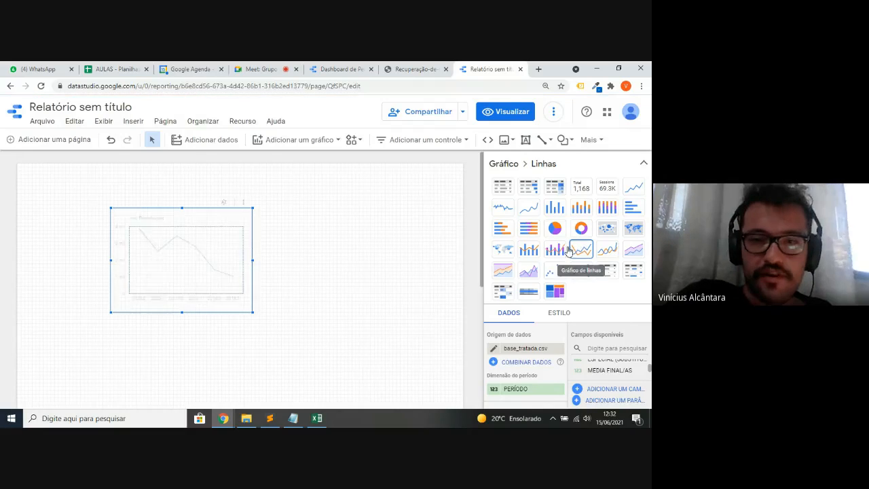
{"action": "left_click", "coordinate": [382, 225]}
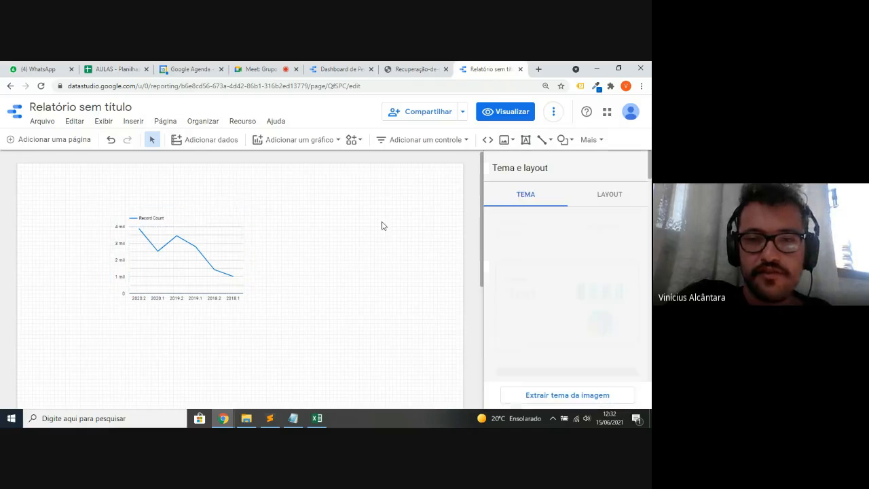
{"action": "left_click", "coordinate": [180, 234]}
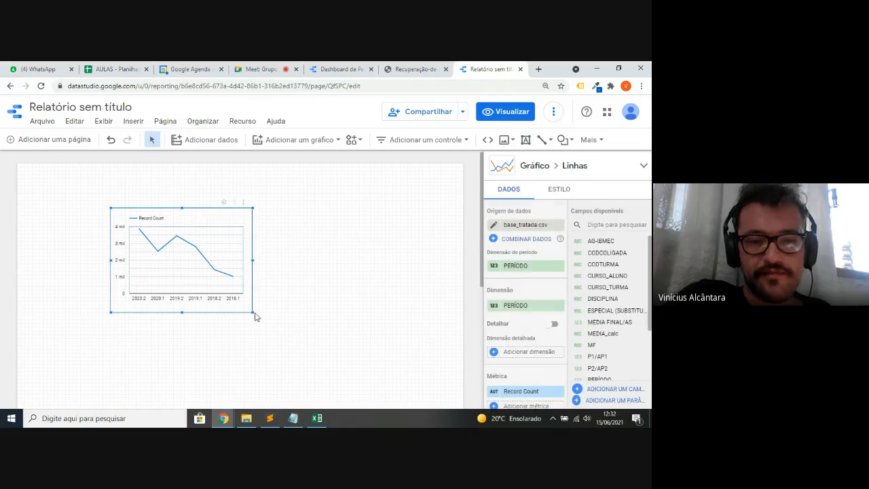
- Enlarge the line chart and move it up toward the top-left of the page
{"action": "left_click_drag", "start_coordinate": [252, 313], "coordinate": [385, 362]}
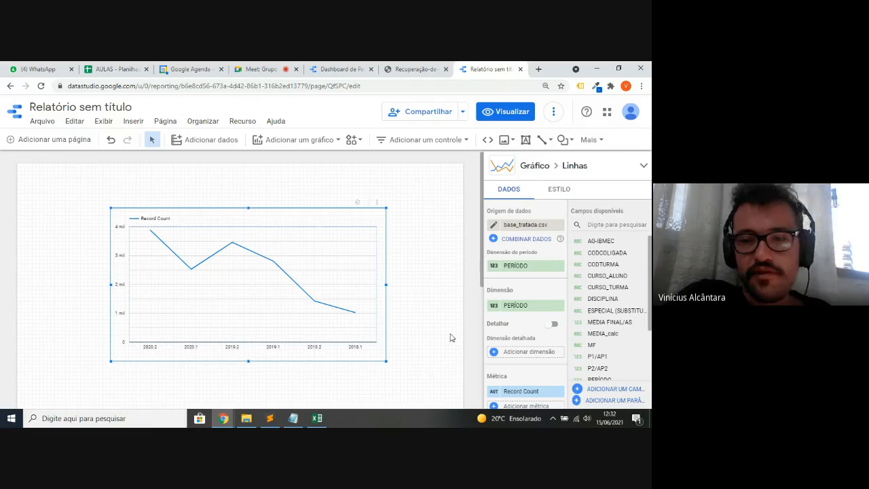
{"action": "scroll", "coordinate": [509, 325], "scroll_direction": "down", "scroll_amount": 1}
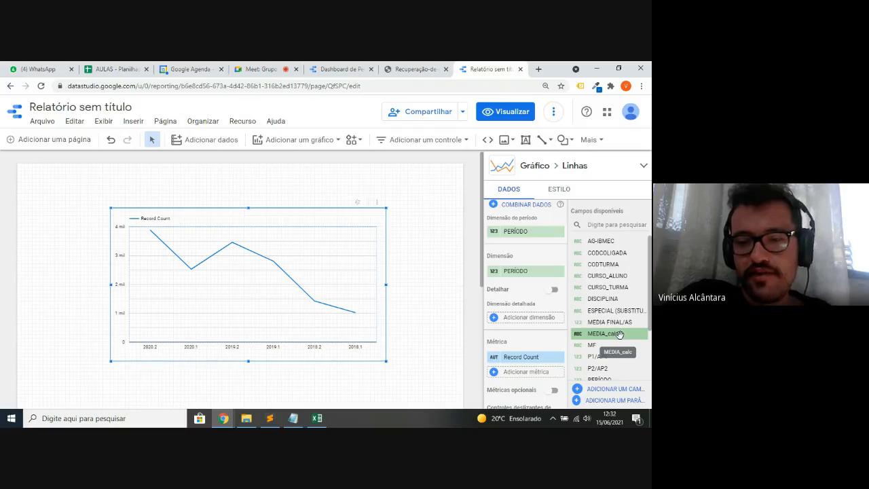
{"action": "mouse_move", "coordinate": [618, 334]}
{"action": "left_mouse_down"}
{"action": "mouse_move", "coordinate": [520, 357]}
{"action": "mouse_move", "coordinate": [541, 358]}
{"action": "mouse_move", "coordinate": [604, 334]}
{"action": "left_mouse_up"}
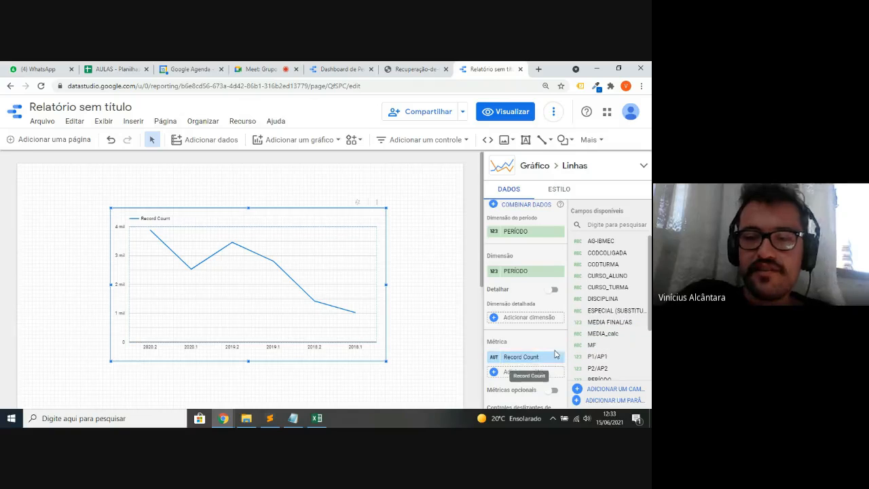
{"action": "scroll", "coordinate": [540, 359], "scroll_direction": "down", "scroll_amount": 1}
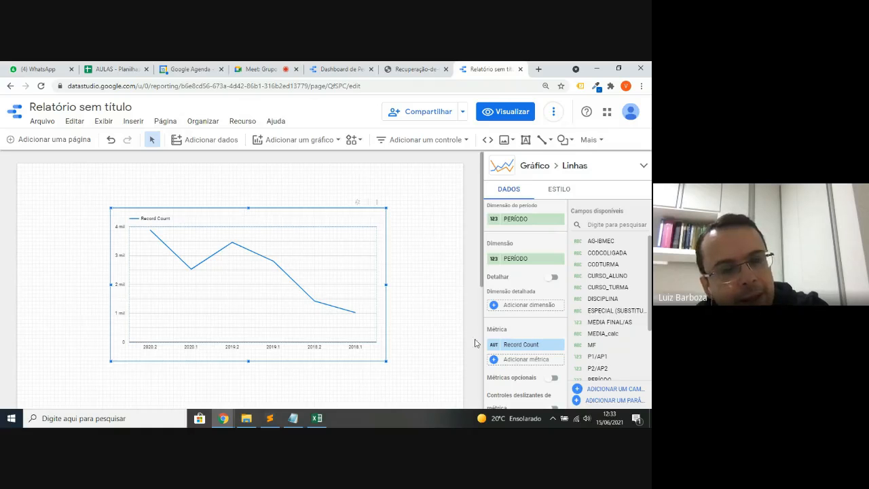
{"action": "left_click_drag", "start_coordinate": [387, 360], "coordinate": [449, 396]}
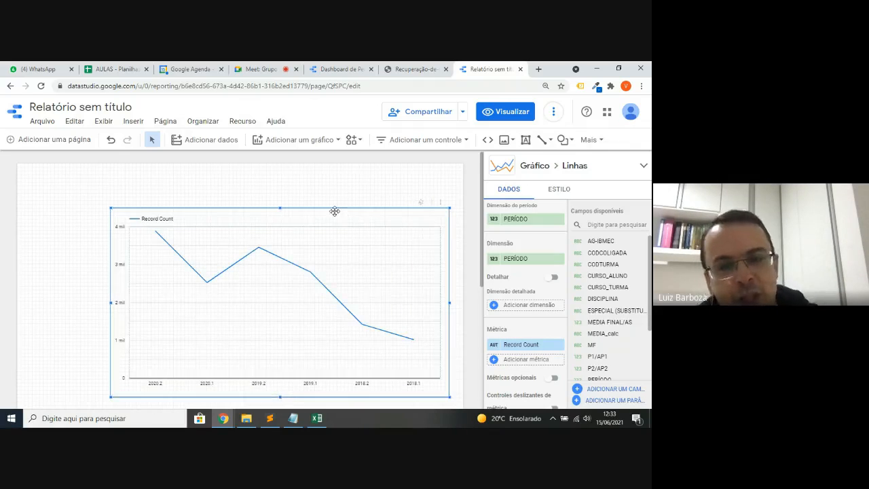
{"action": "left_click_drag", "start_coordinate": [335, 211], "coordinate": [301, 185]}
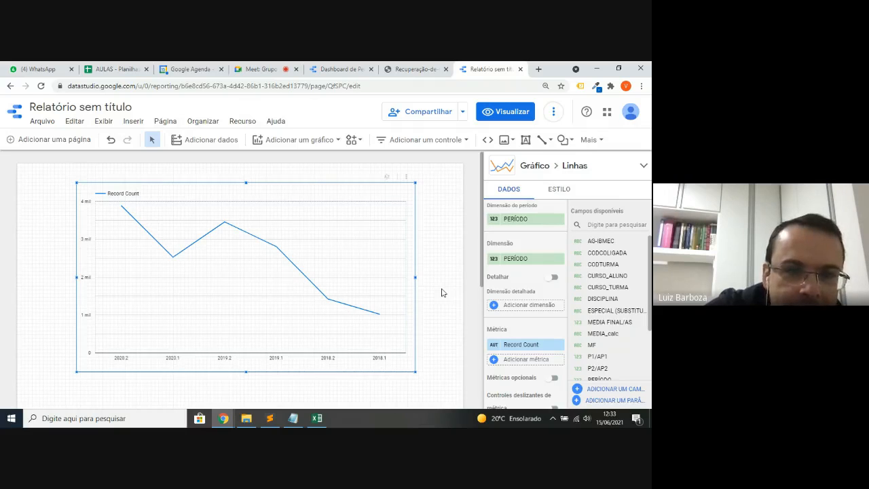
{"action": "scroll", "coordinate": [510, 322], "scroll_direction": "down", "scroll_amount": 3}
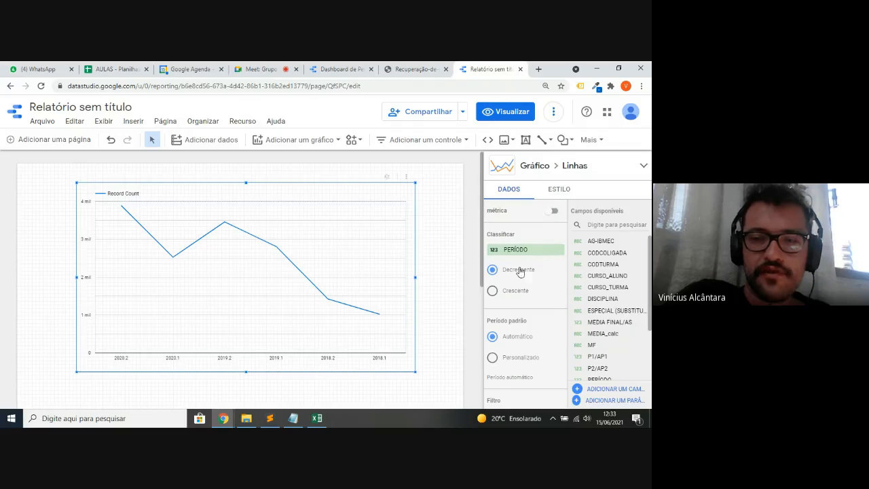
- Set the Classificar sort to Crescente so periods run from 2018.1 to 2020.2
{"action": "left_click", "coordinate": [493, 291]}
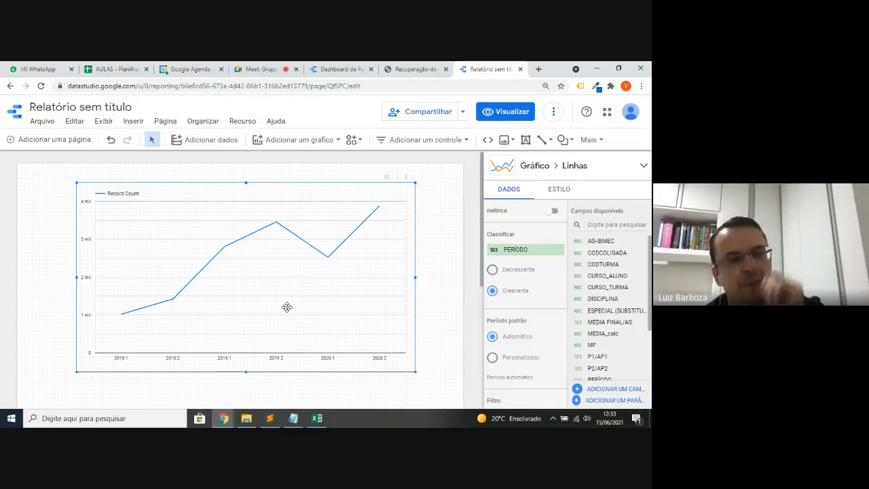
{"action": "scroll", "coordinate": [494, 283], "scroll_direction": "up", "scroll_amount": 3}
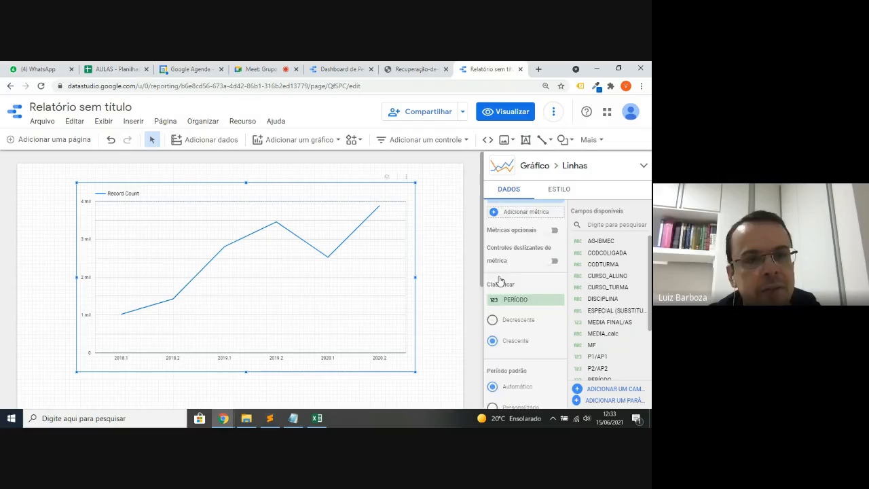
{"action": "scroll", "coordinate": [499, 281], "scroll_direction": "up", "scroll_amount": 1}
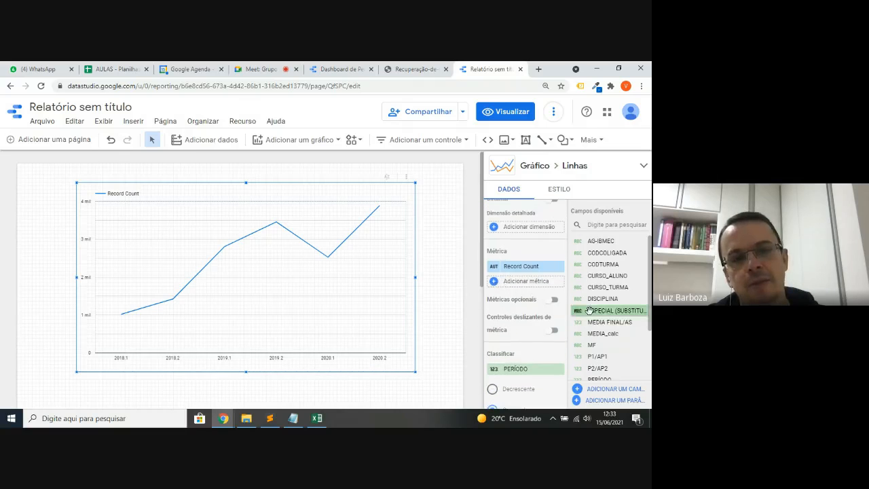
{"action": "scroll", "coordinate": [619, 340], "scroll_direction": "down", "scroll_amount": 2}
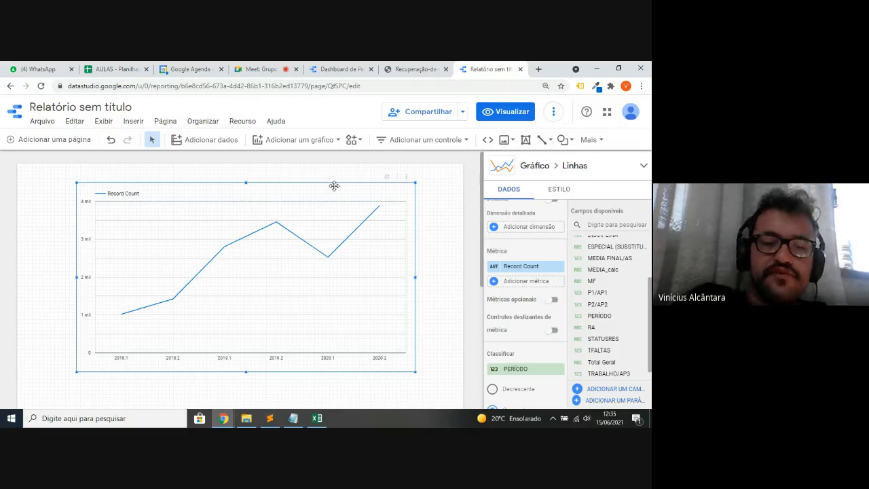
{"action": "key", "text": "Delete"}
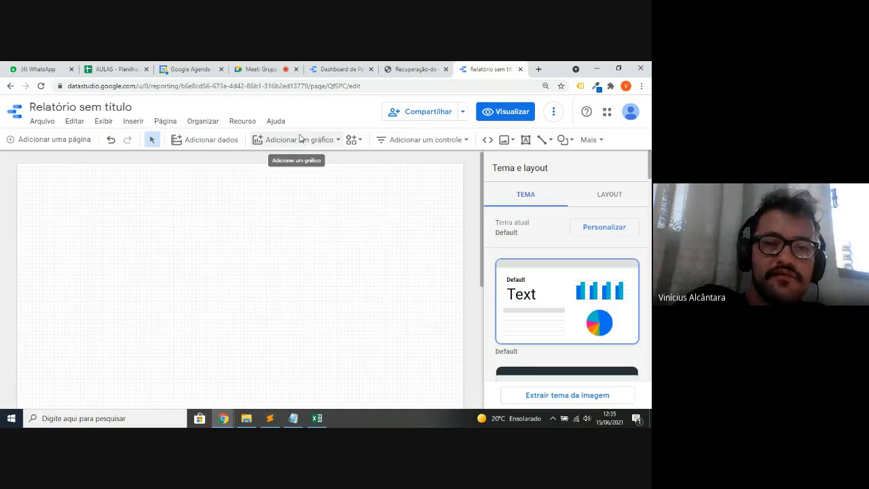
{"action": "left_click", "coordinate": [301, 140]}
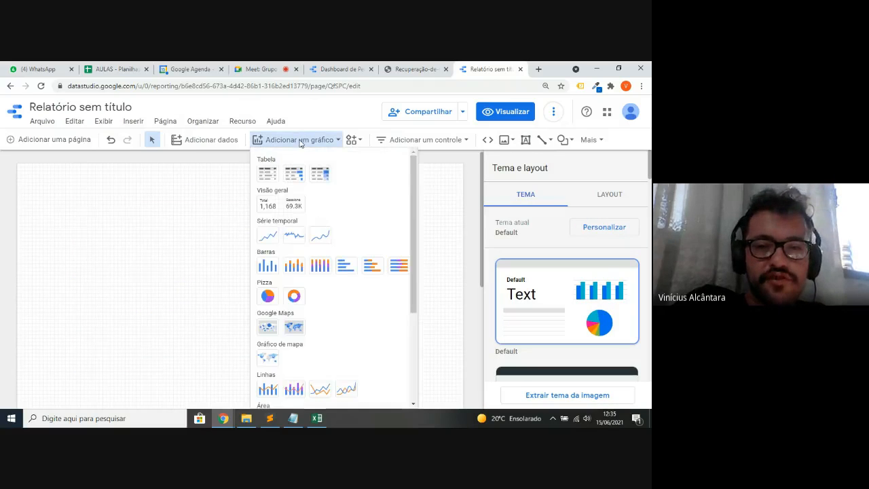
{"action": "left_click", "coordinate": [269, 294]}
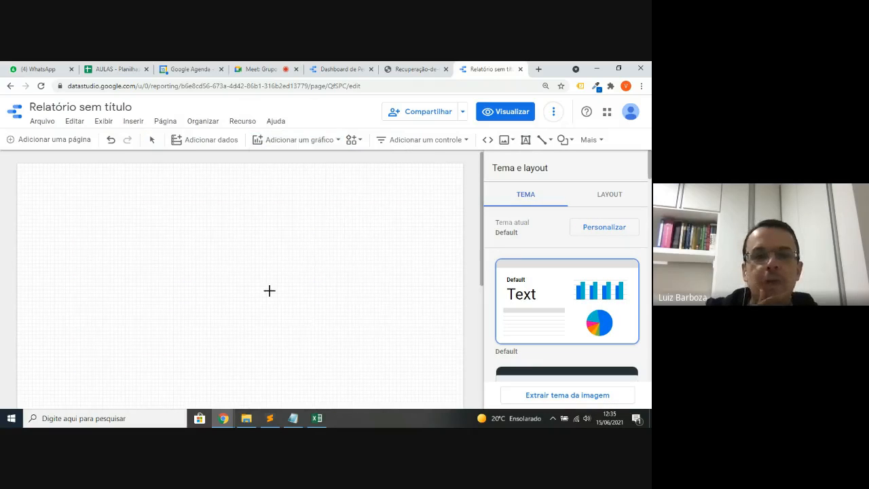
{"action": "left_click", "coordinate": [50, 186]}
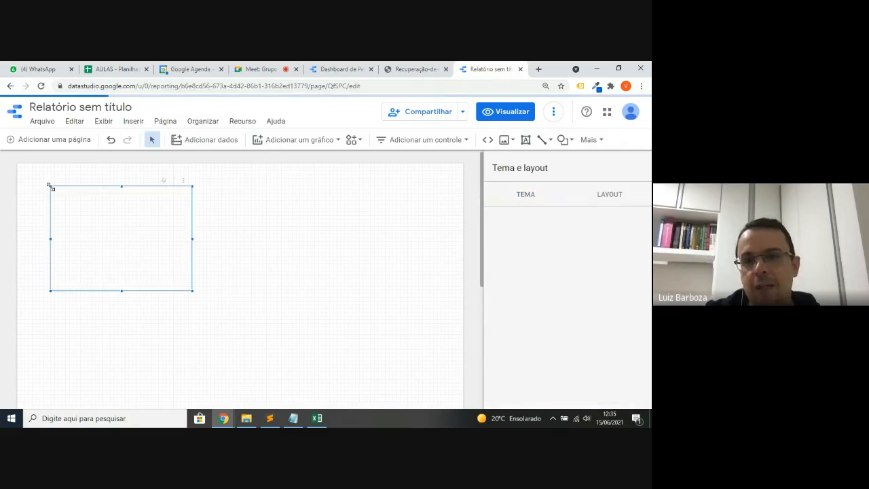
{"action": "key", "text": "ctrl+z"}
{"action": "key", "text": "ctrl+z"}
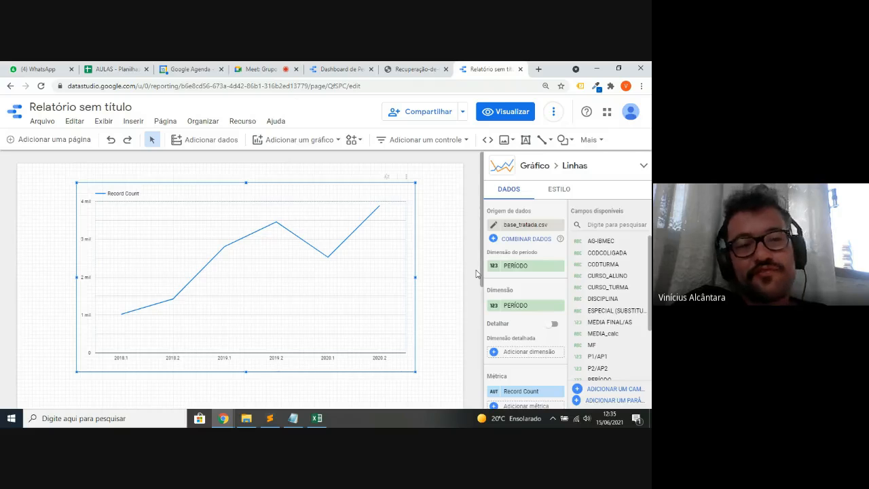
- Drag MF onto the Métrica slot to replace Record Count on the line chart
{"action": "scroll", "coordinate": [520, 286], "scroll_direction": "down", "scroll_amount": 3}
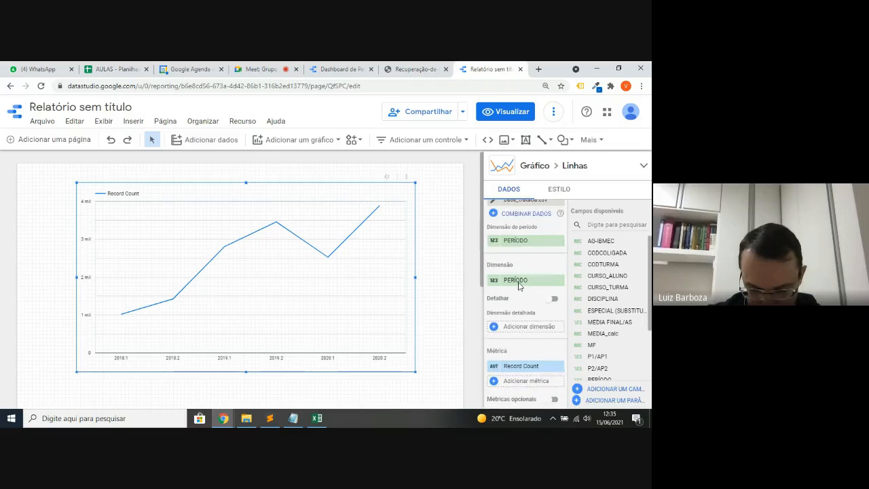
{"action": "scroll", "coordinate": [520, 286], "scroll_direction": "down", "scroll_amount": 1}
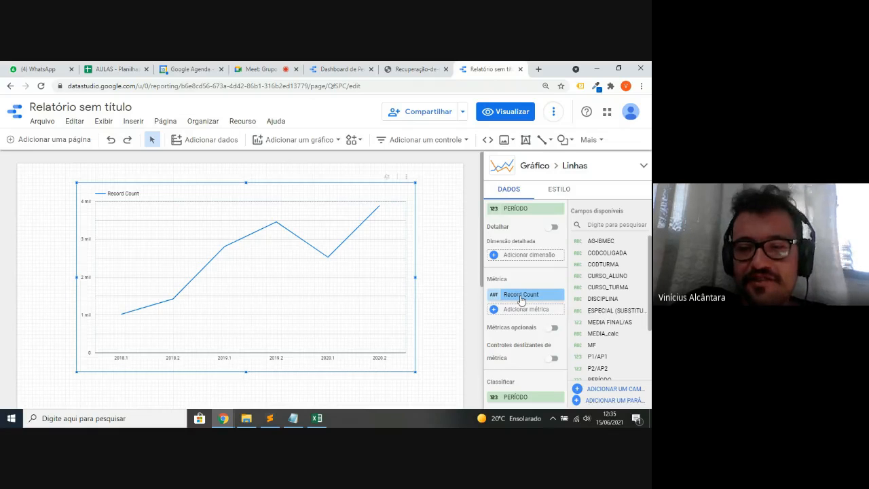
{"action": "scroll", "coordinate": [615, 285], "scroll_direction": "down", "scroll_amount": 2}
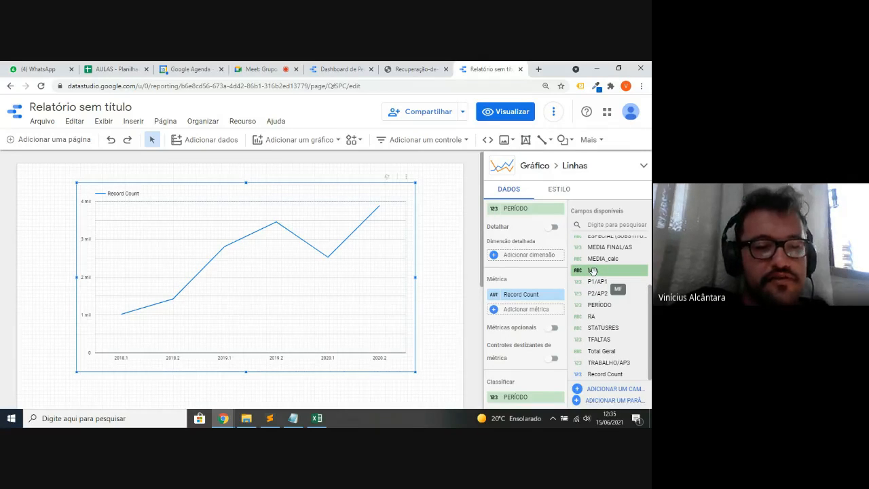
{"action": "left_click_drag", "start_coordinate": [593, 271], "coordinate": [522, 307]}
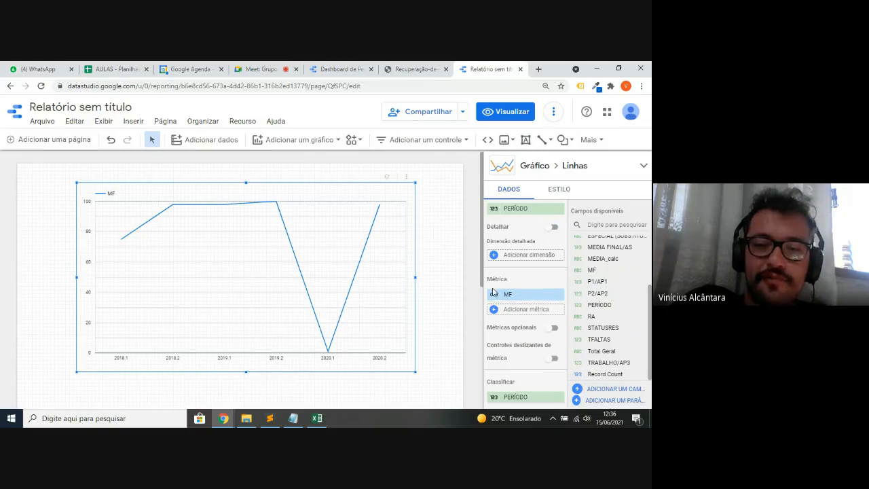
{"action": "right_click", "coordinate": [450, 302]}
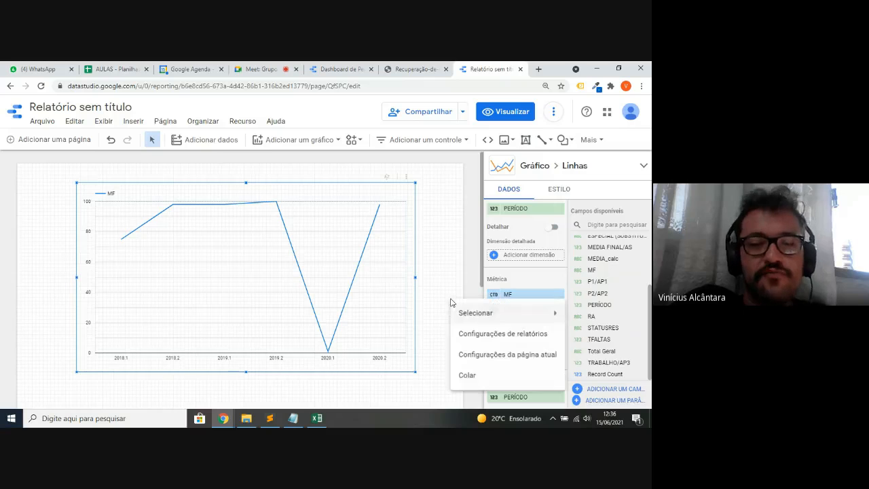
{"action": "left_click", "coordinate": [467, 257]}
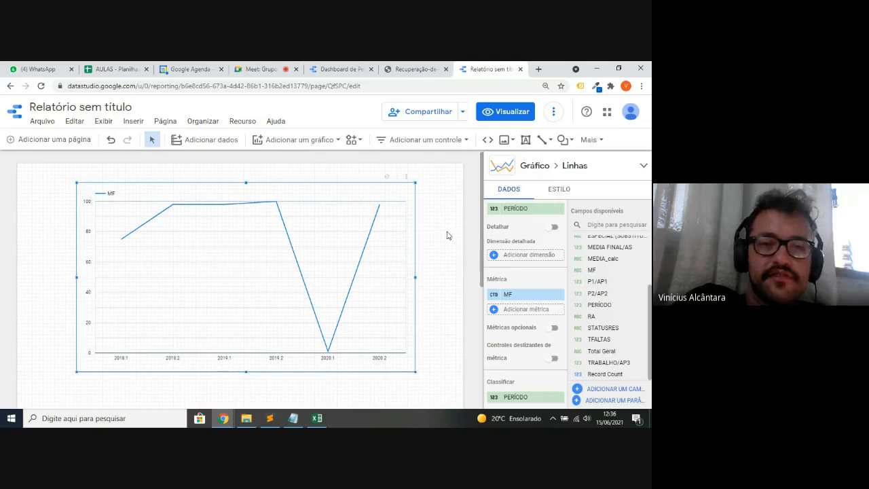
- Set MF's type to Número in the base_tratada.csv data source
{"action": "left_click", "coordinate": [237, 121]}
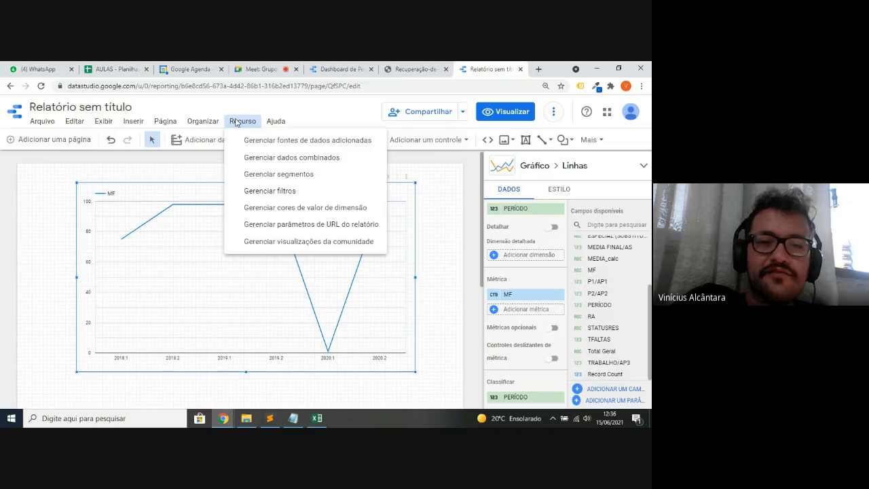
{"action": "left_click", "coordinate": [278, 143]}
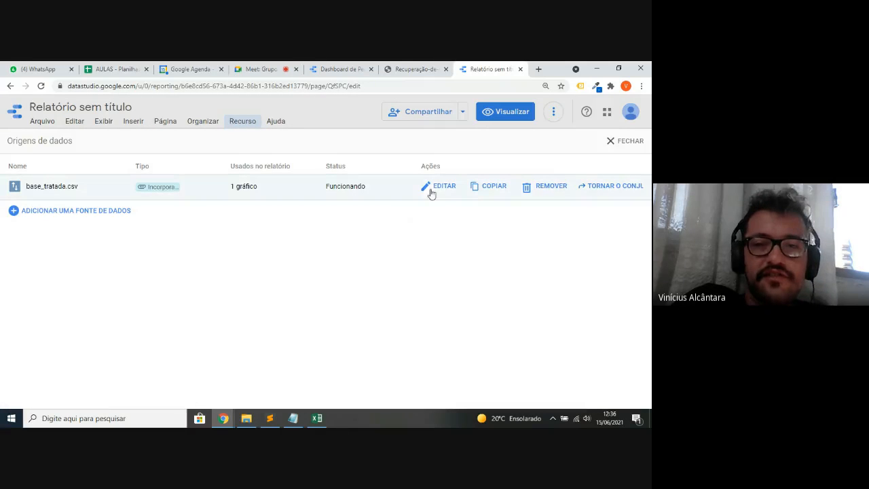
{"action": "left_click", "coordinate": [440, 187]}
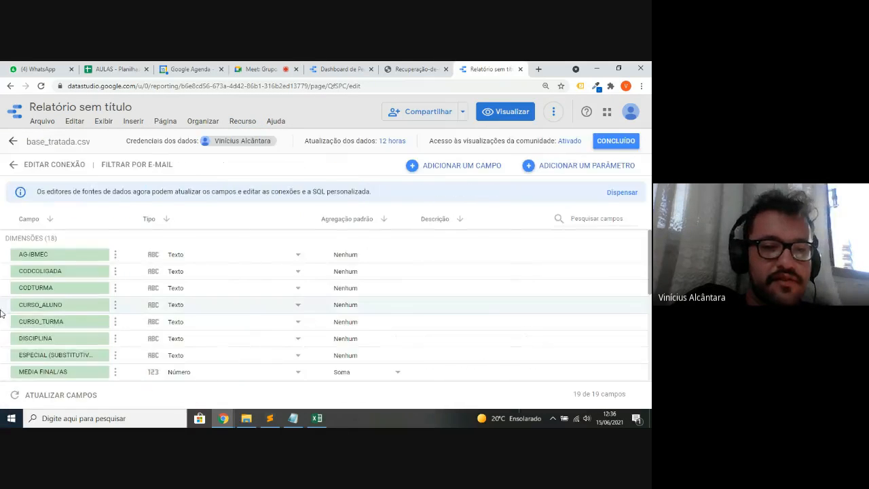
{"action": "scroll", "coordinate": [156, 315], "scroll_direction": "down", "scroll_amount": 3}
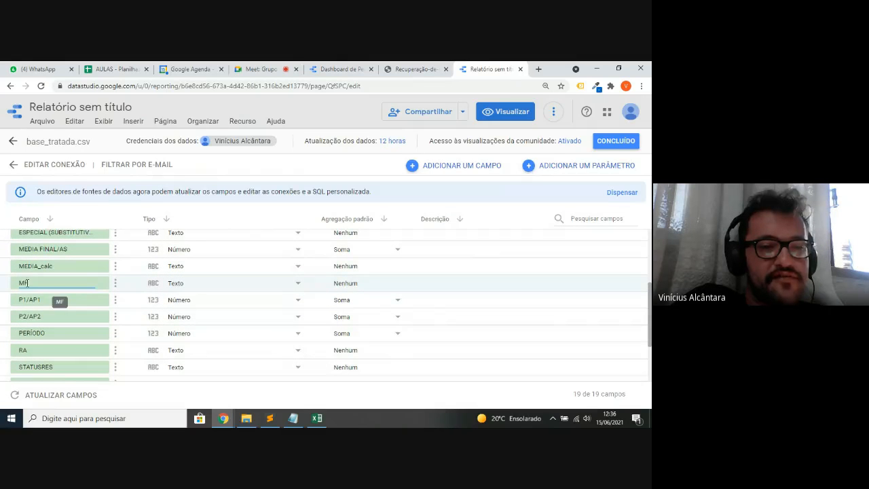
{"action": "left_click", "coordinate": [178, 290]}
{"action": "mouse_move", "coordinate": [178, 290]}
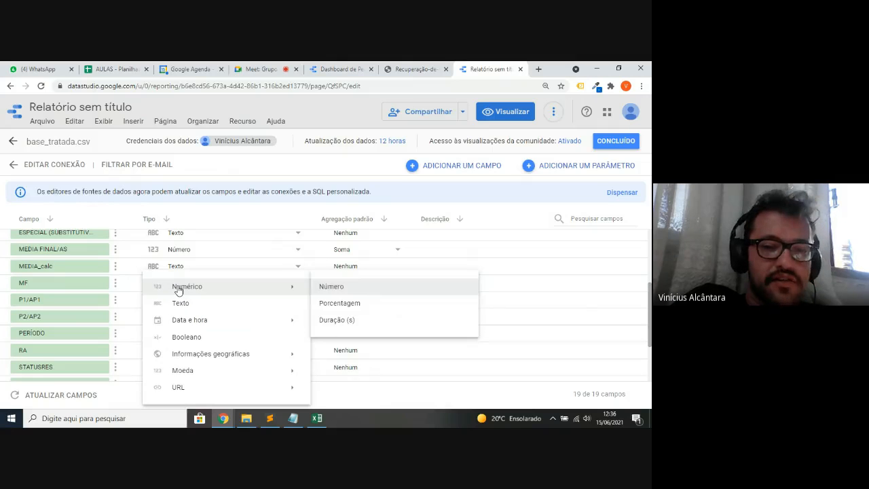
{"action": "left_click", "coordinate": [332, 288]}
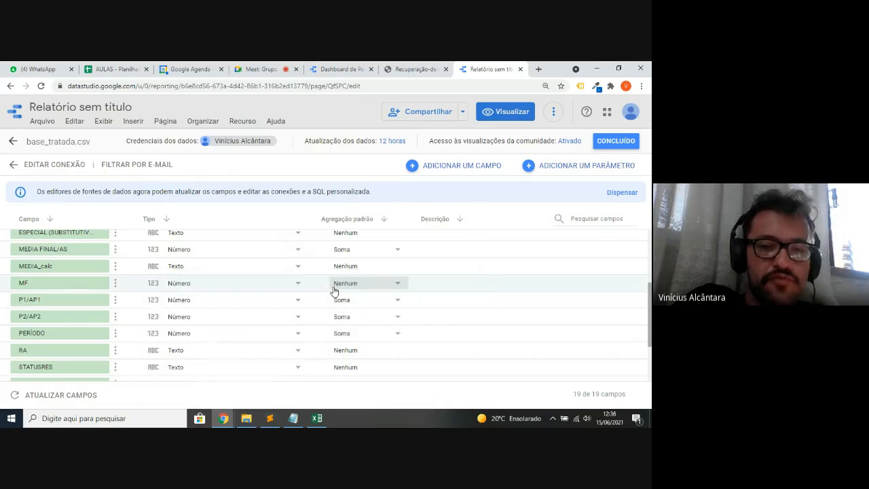
{"action": "left_click", "coordinate": [614, 146]}
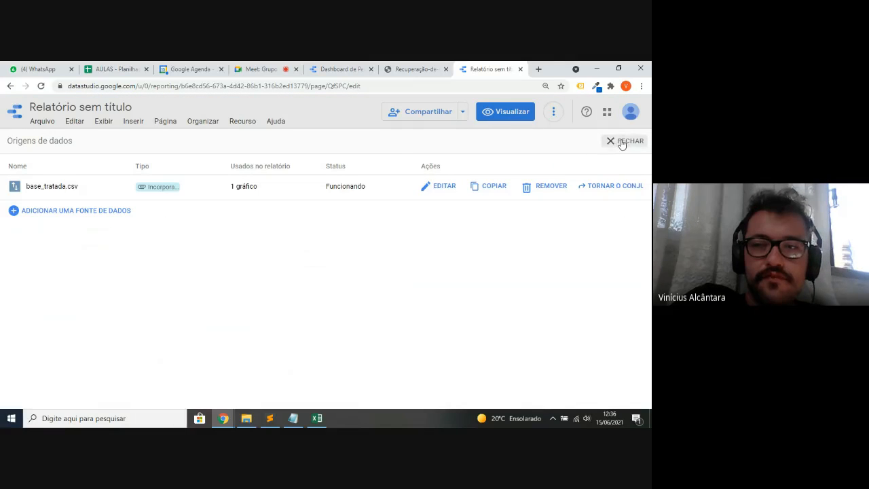
{"action": "left_click", "coordinate": [621, 143]}
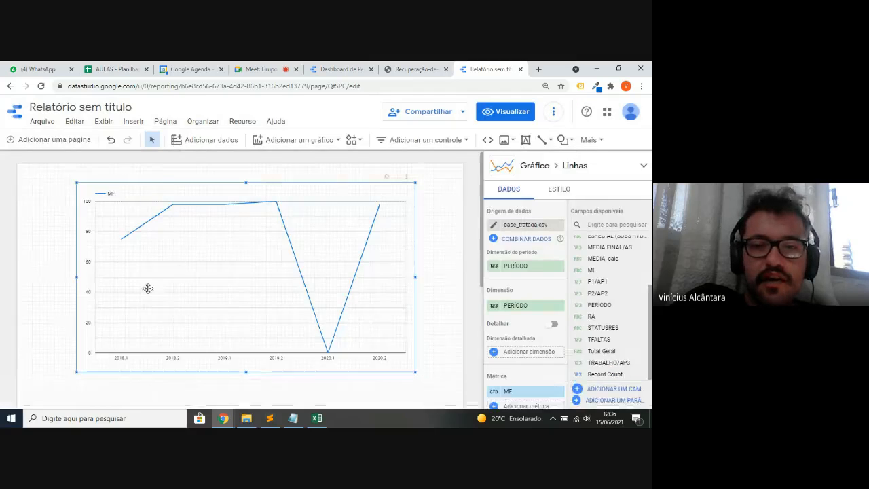
- Put MF back as the line chart's metric
{"action": "scroll", "coordinate": [521, 325], "scroll_direction": "down", "scroll_amount": 1}
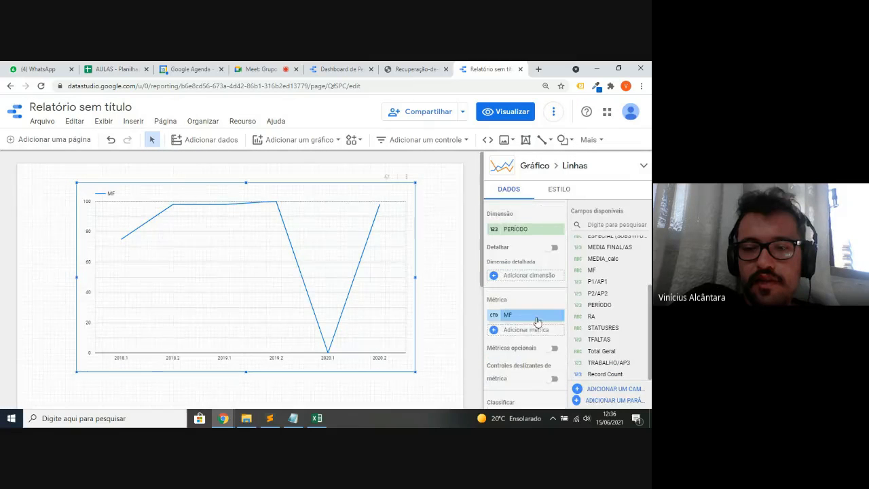
{"action": "left_click_drag", "start_coordinate": [599, 269], "coordinate": [525, 329]}
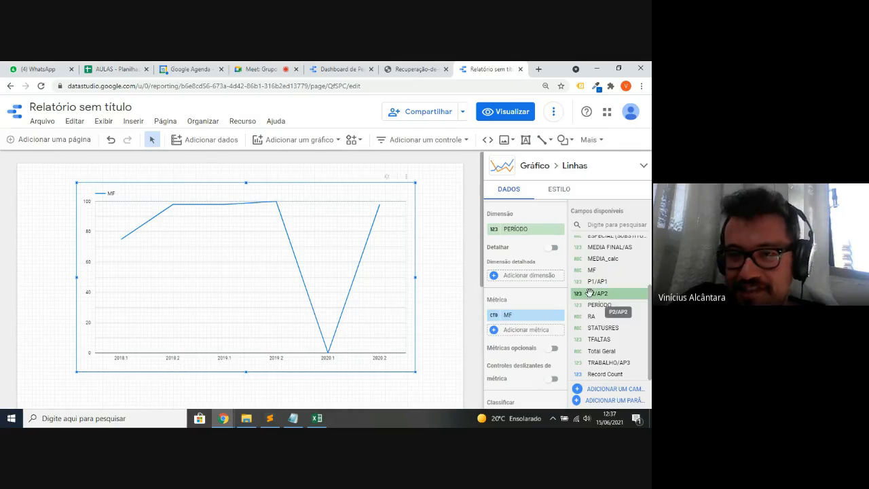
{"action": "scroll", "coordinate": [590, 291], "scroll_direction": "up", "scroll_amount": 2}
{"action": "scroll", "coordinate": [590, 291], "scroll_direction": "down", "scroll_amount": 2}
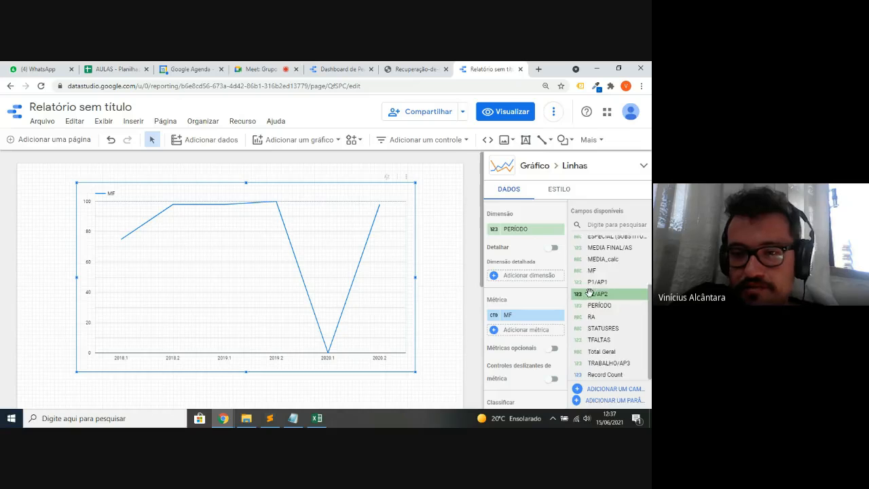
- Set P1/AP1 to Número in base_tratada.csv and refresh the data source's fields
{"action": "left_click", "coordinate": [241, 121]}
{"action": "left_click", "coordinate": [255, 137]}
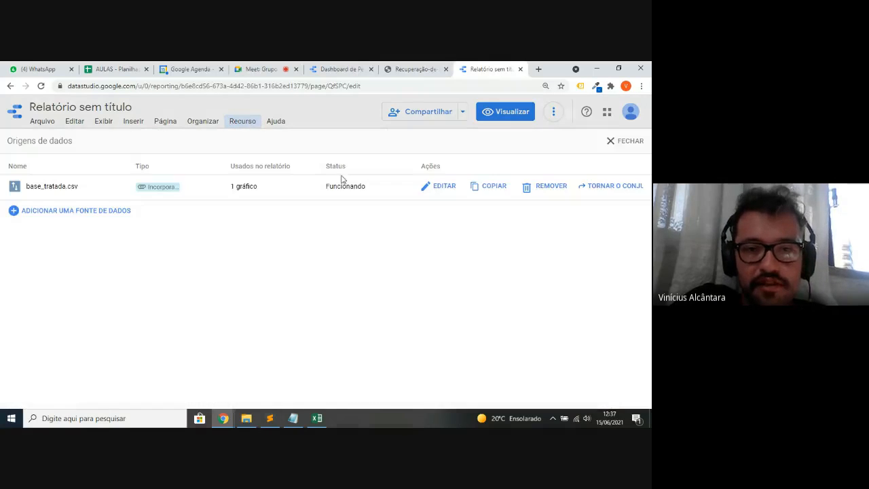
{"action": "left_click", "coordinate": [443, 188]}
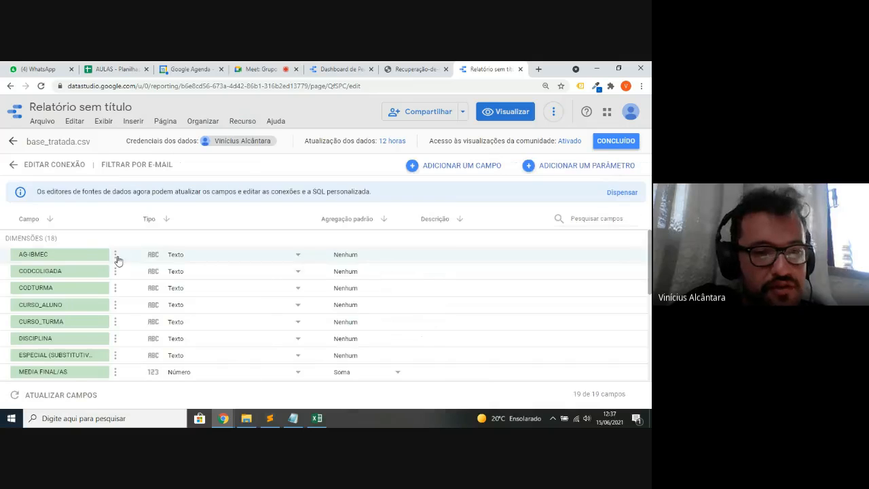
{"action": "scroll", "coordinate": [106, 285], "scroll_direction": "down", "scroll_amount": 3}
{"action": "scroll", "coordinate": [105, 285], "scroll_direction": "up", "scroll_amount": 3}
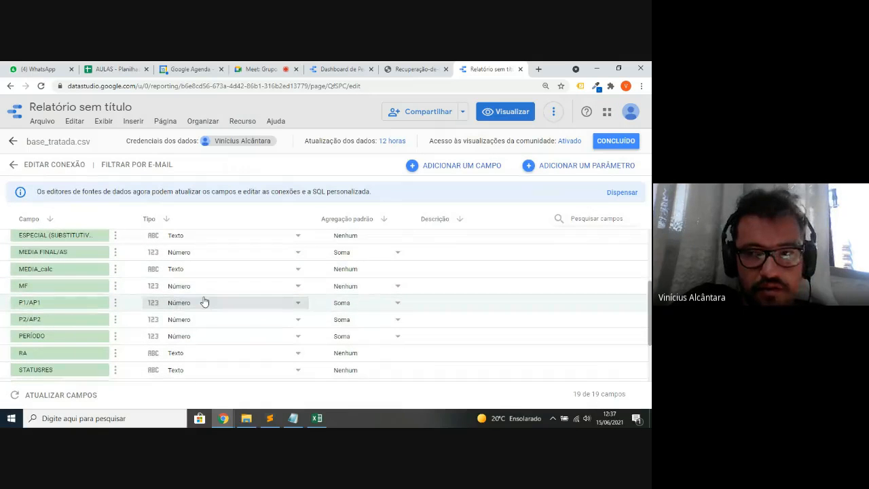
{"action": "left_click", "coordinate": [203, 303]}
{"action": "mouse_move", "coordinate": [213, 286]}
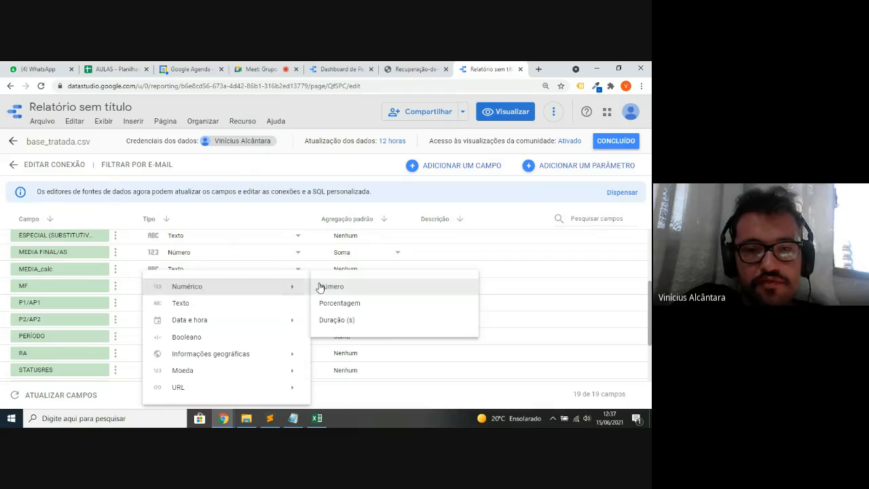
{"action": "left_click", "coordinate": [331, 287]}
{"action": "scroll", "coordinate": [282, 317], "scroll_direction": "down", "scroll_amount": 3}
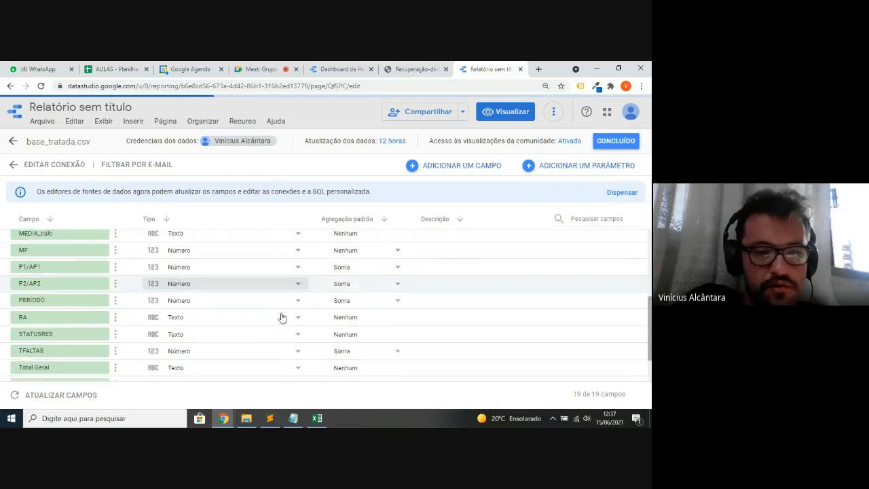
{"action": "left_click", "coordinate": [84, 396]}
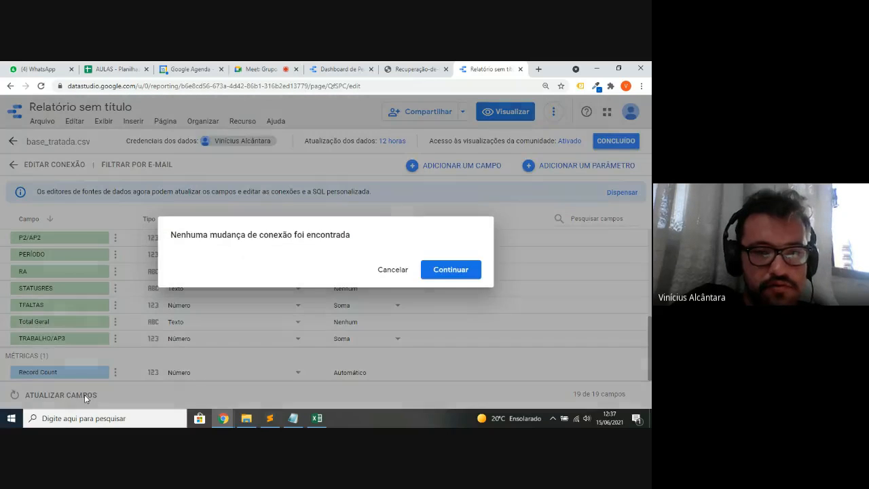
{"action": "left_click", "coordinate": [439, 272]}
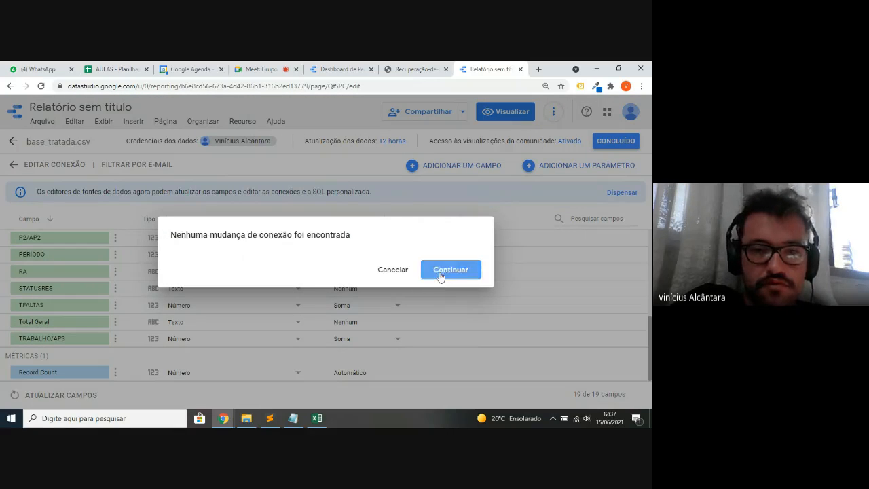
- Make Soma MF's default aggregation and finish editing the data source
{"action": "scroll", "coordinate": [287, 306], "scroll_direction": "up", "scroll_amount": 3}
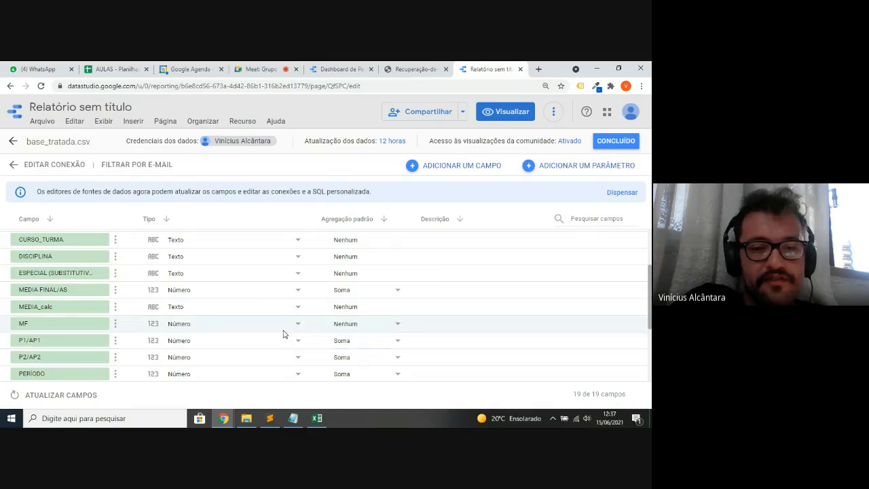
{"action": "left_click", "coordinate": [341, 324]}
{"action": "left_click", "coordinate": [358, 254]}
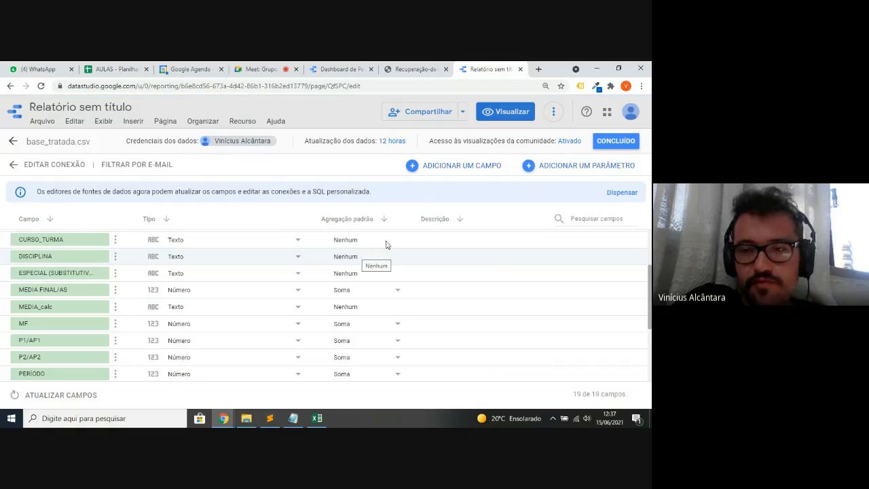
{"action": "left_click", "coordinate": [611, 146]}
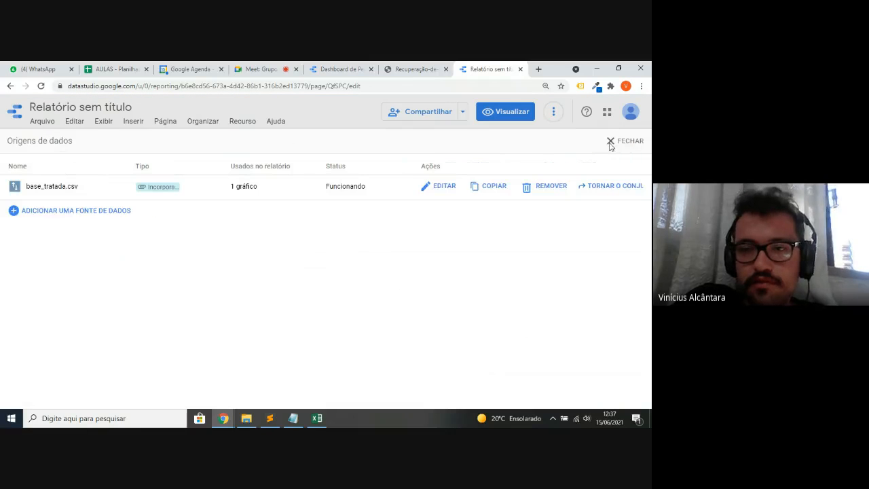
- Put MF in as the chart's metric and switch its aggregation to Médio
{"action": "left_click", "coordinate": [630, 144]}
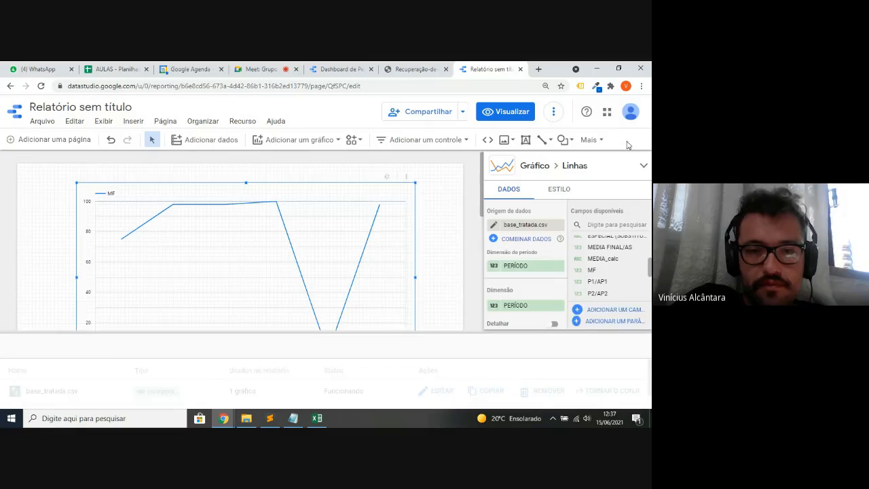
{"action": "scroll", "coordinate": [507, 297], "scroll_direction": "down", "scroll_amount": 1}
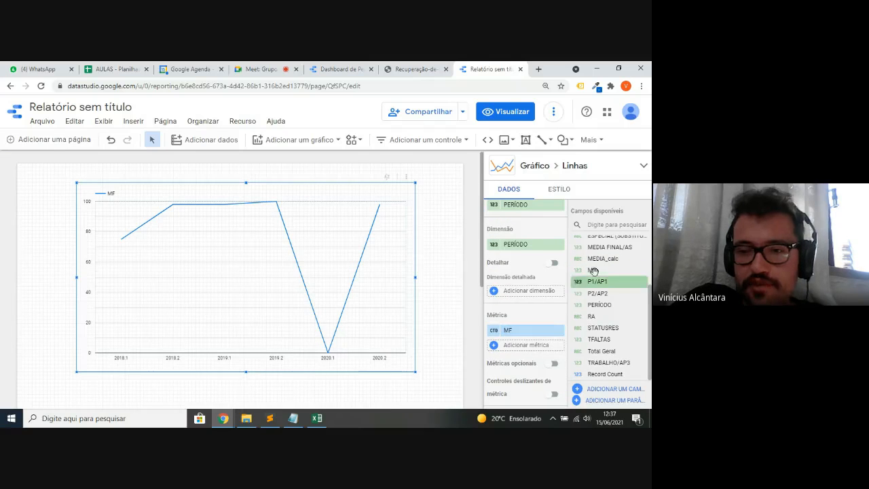
{"action": "left_click_drag", "start_coordinate": [602, 269], "coordinate": [527, 347]}
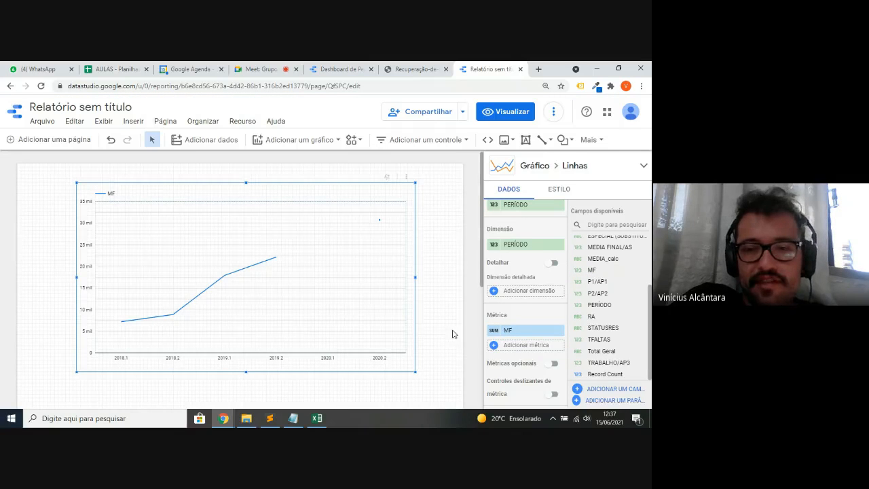
{"action": "left_click", "coordinate": [494, 331]}
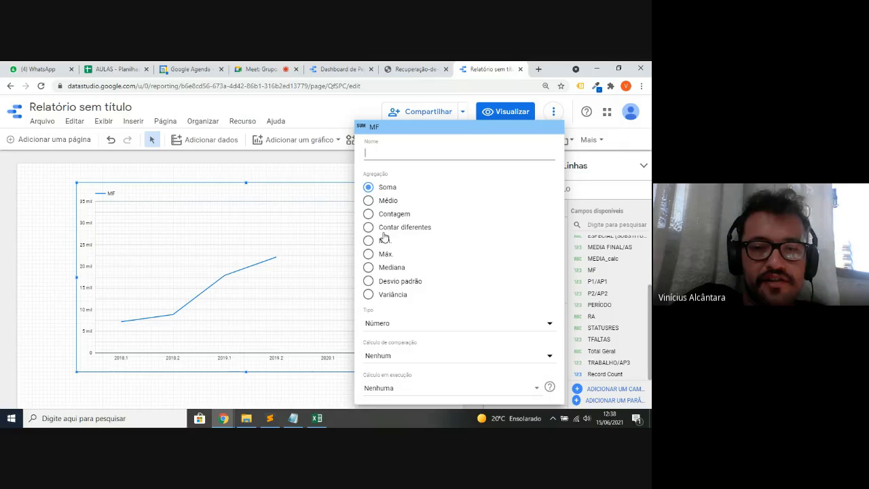
{"action": "left_click", "coordinate": [383, 203]}
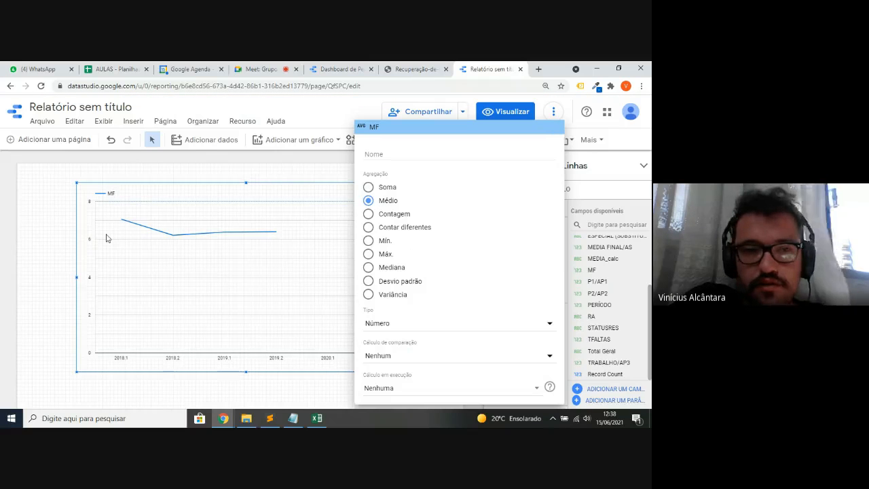
{"action": "left_click", "coordinate": [19, 218]}
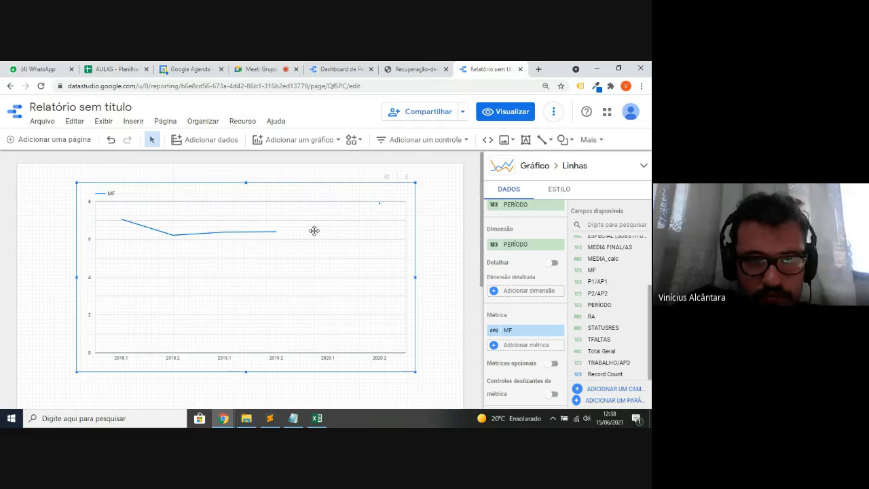
{"action": "key", "text": "alt+Tab"}
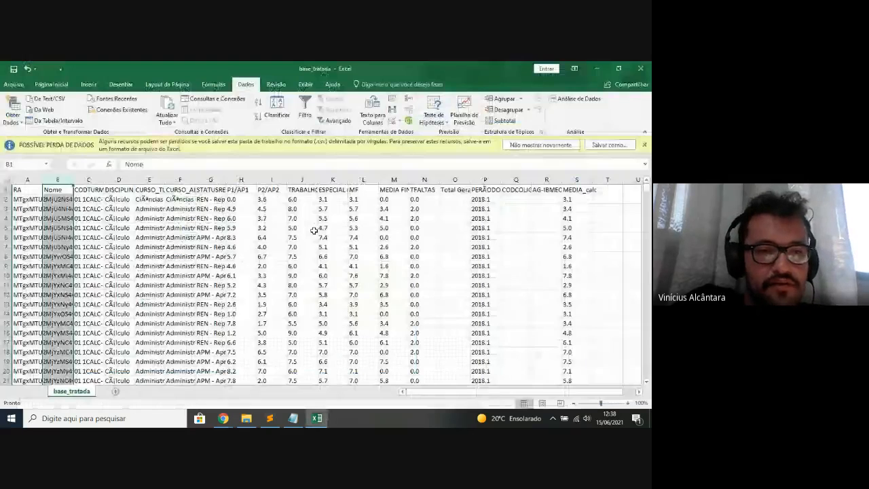
{"action": "key", "text": "Left"}
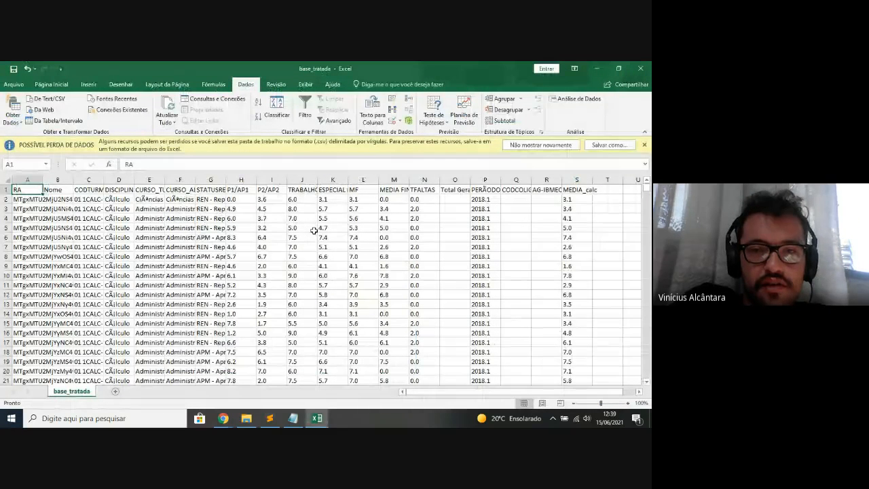
{"action": "key", "text": "Right"}
{"action": "key", "text": "Right"}
{"action": "key", "text": "Right"}
{"action": "key", "text": "Right"}
{"action": "key", "text": "Right"}
{"action": "key", "text": "Right"}
{"action": "key", "text": "Right"}
{"action": "key", "text": "Right"}
{"action": "key", "text": "Right"}
{"action": "key", "text": "Right"}
{"action": "key", "text": "Right"}
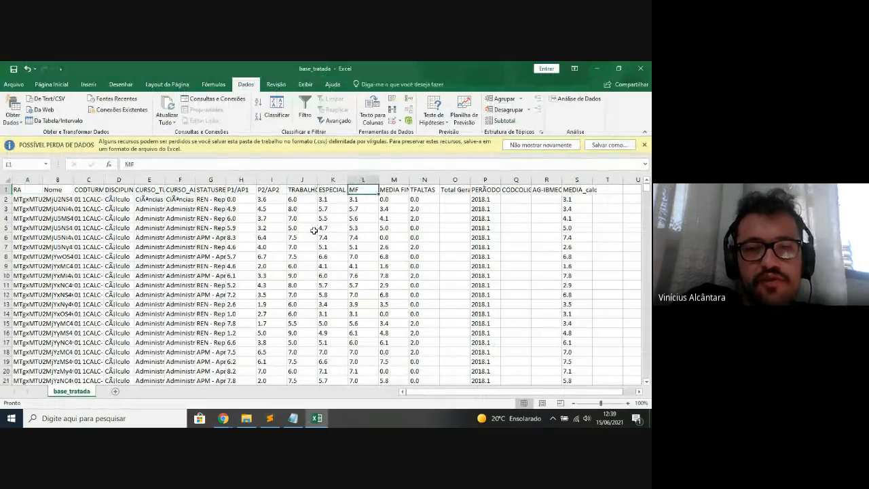
{"action": "key", "text": "ctrl+space"}
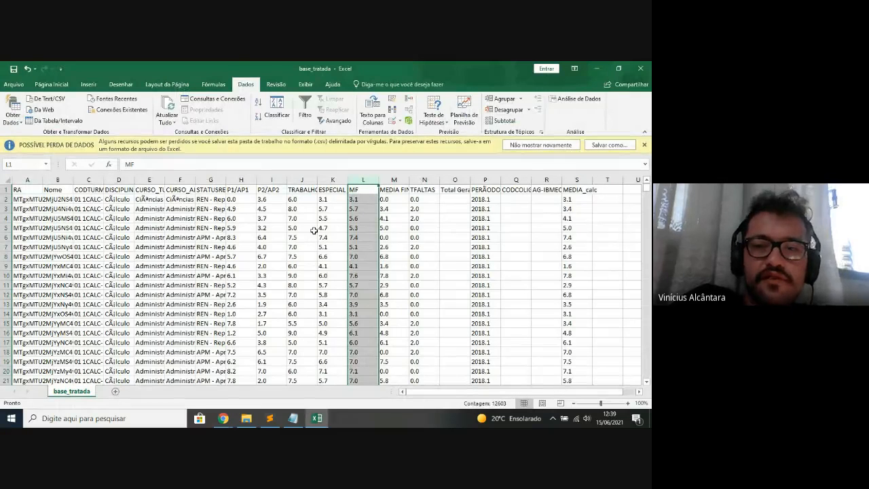
{"action": "key", "text": "Right"}
{"action": "key", "text": "ctrl+space"}
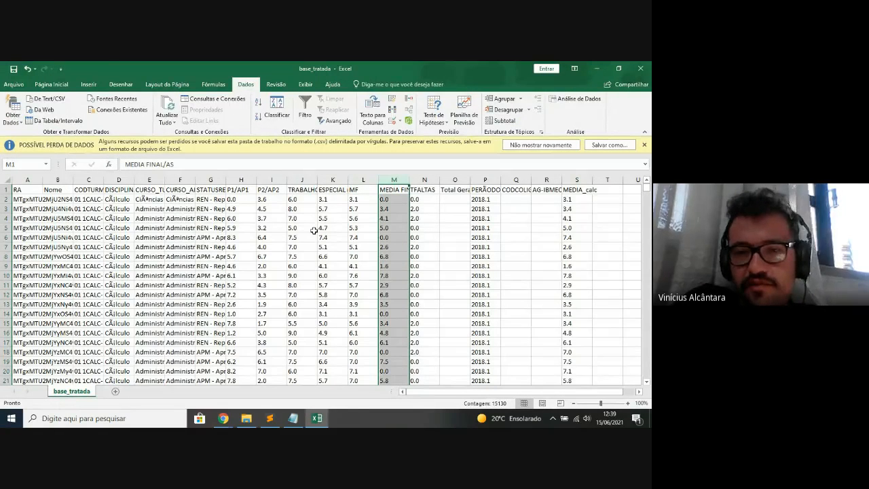
{"action": "key", "text": "Up"}
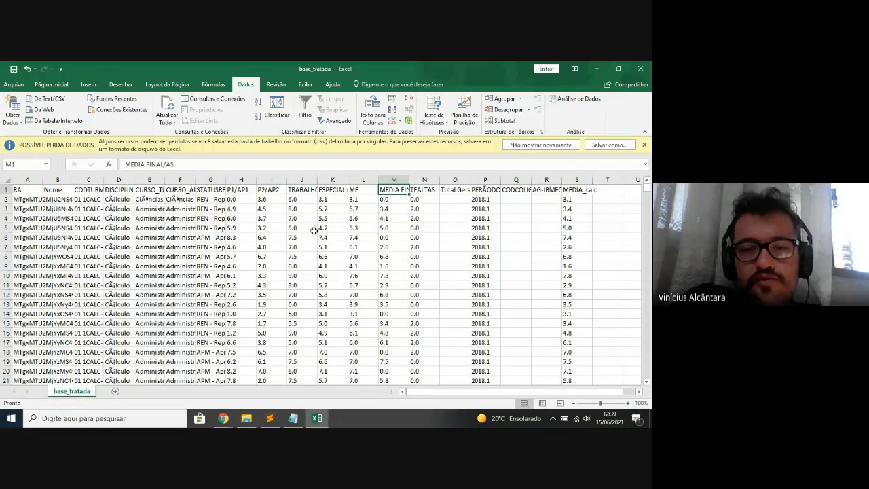
{"action": "key", "text": "ctrl+Down"}
{"action": "key", "text": "Right"}
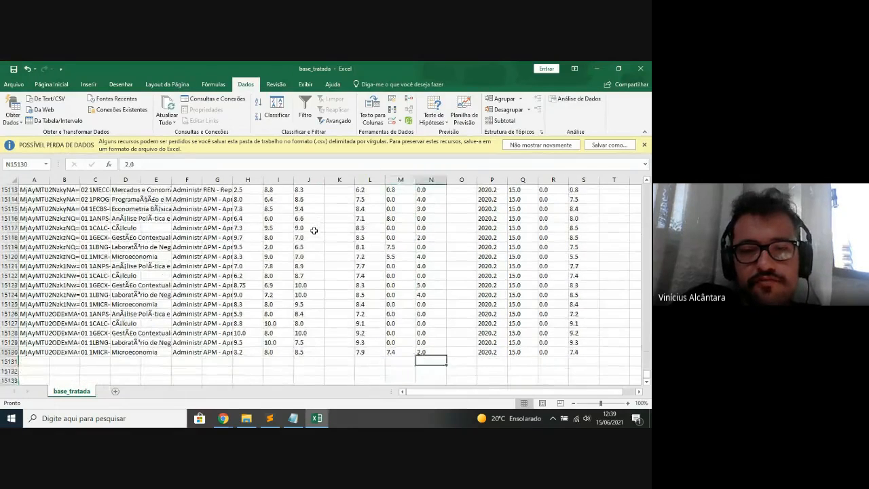
{"action": "key", "text": "ctrl+Up"}
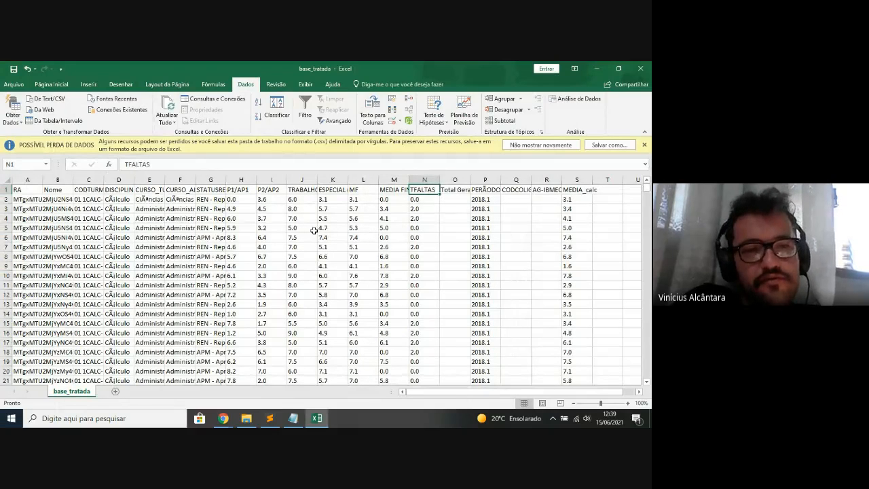
{"action": "key", "text": "ctrl+Right"}
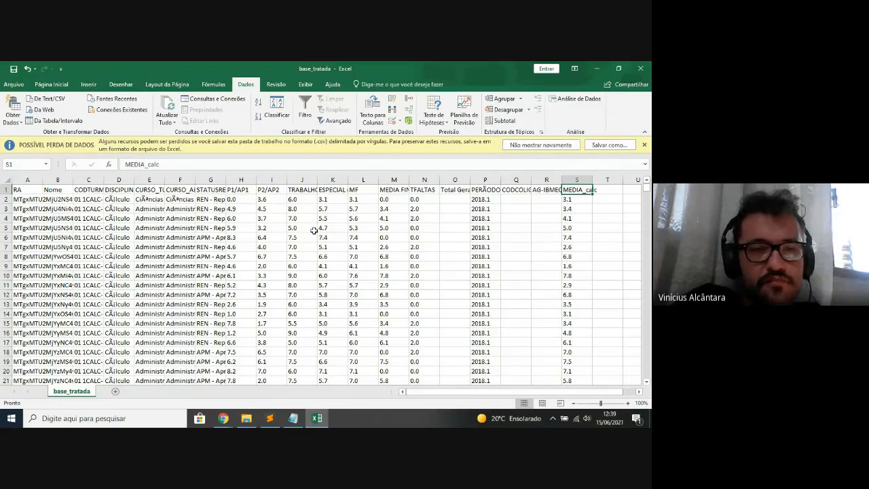
{"action": "left_click_drag", "start_coordinate": [161, 165], "coordinate": [121, 165]}
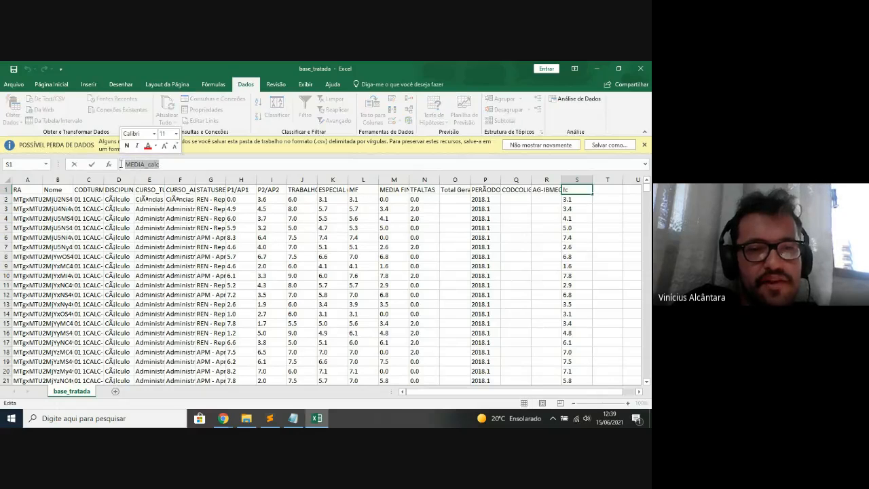
{"action": "key", "text": "Escape"}
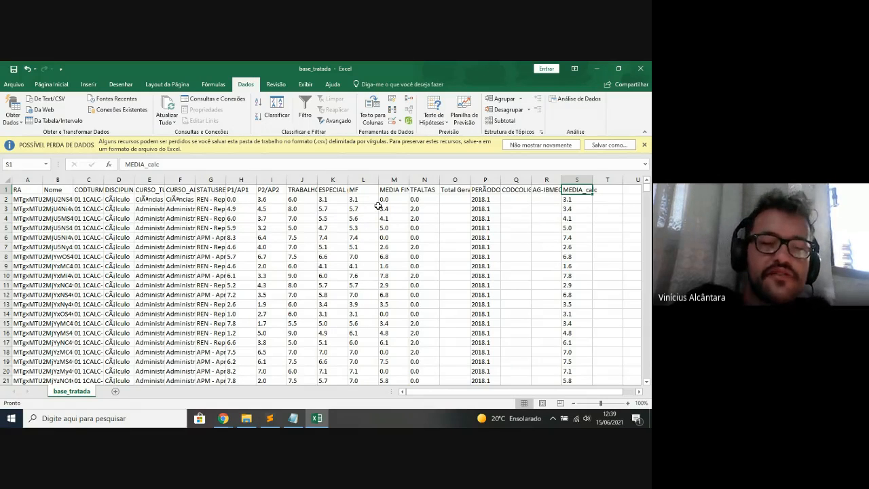
{"action": "key", "text": "alt+Tab"}
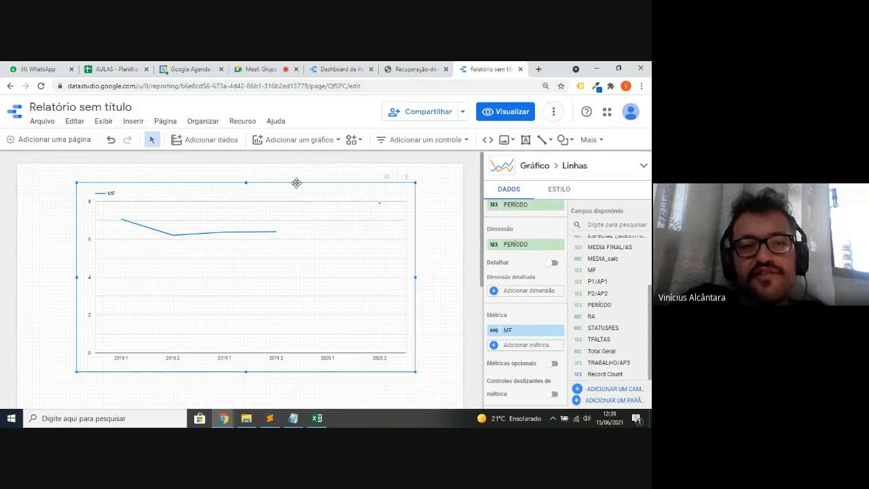
- Open base_tratada.csv in the data source editor and set MEDIA_calc's type to Número
{"action": "left_click", "coordinate": [244, 121]}
{"action": "left_click", "coordinate": [260, 143]}
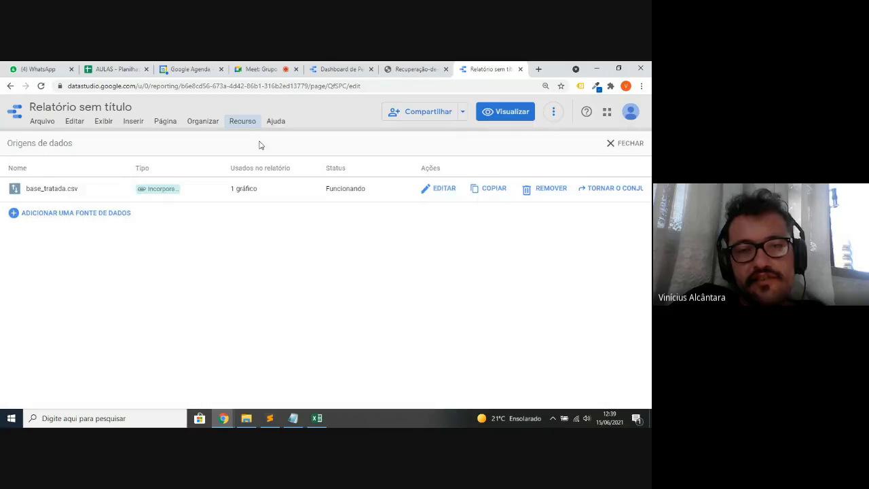
{"action": "left_click", "coordinate": [444, 186]}
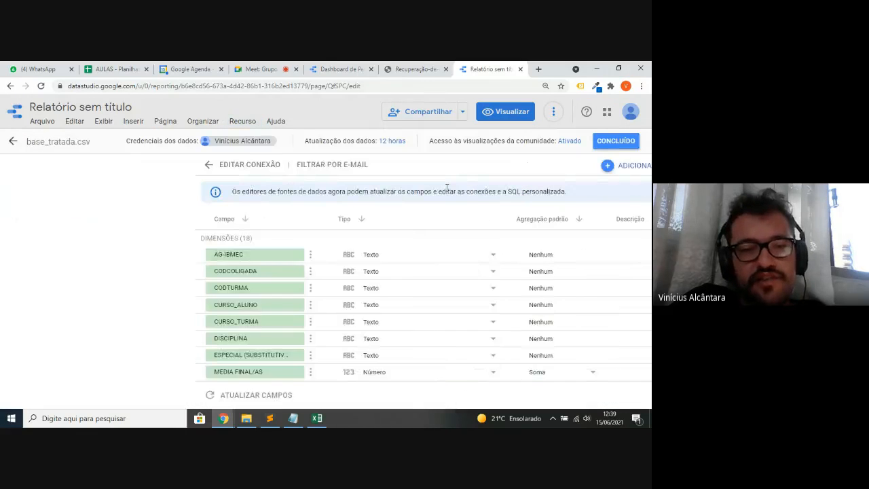
{"action": "scroll", "coordinate": [150, 250], "scroll_direction": "down", "scroll_amount": 5}
{"action": "scroll", "coordinate": [150, 250], "scroll_direction": "up", "scroll_amount": 3}
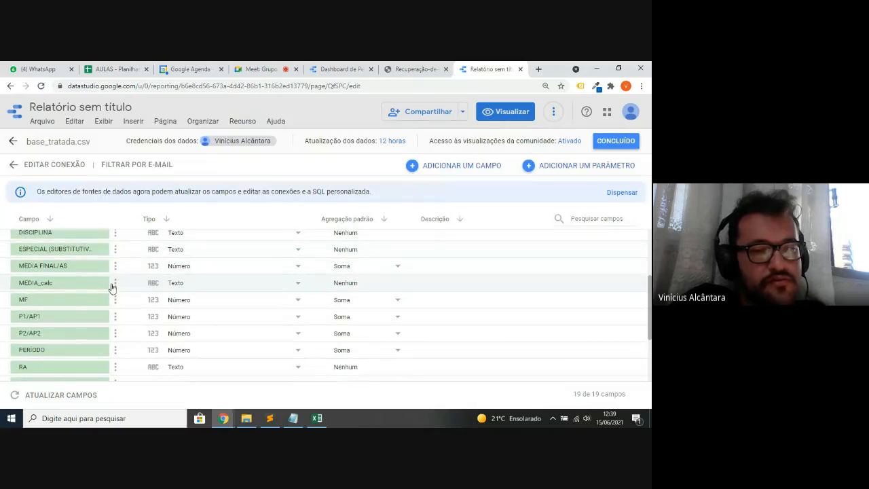
{"action": "left_click", "coordinate": [201, 285]}
{"action": "mouse_move", "coordinate": [202, 287]}
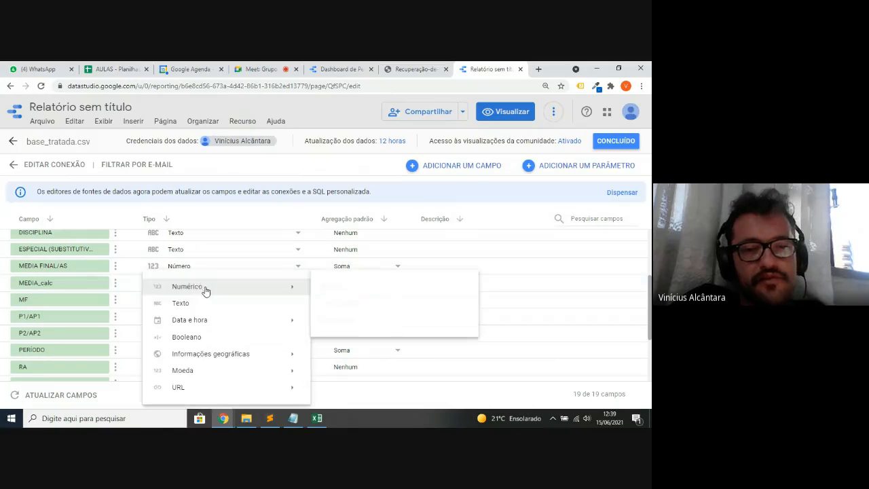
{"action": "right_click", "coordinate": [321, 287]}
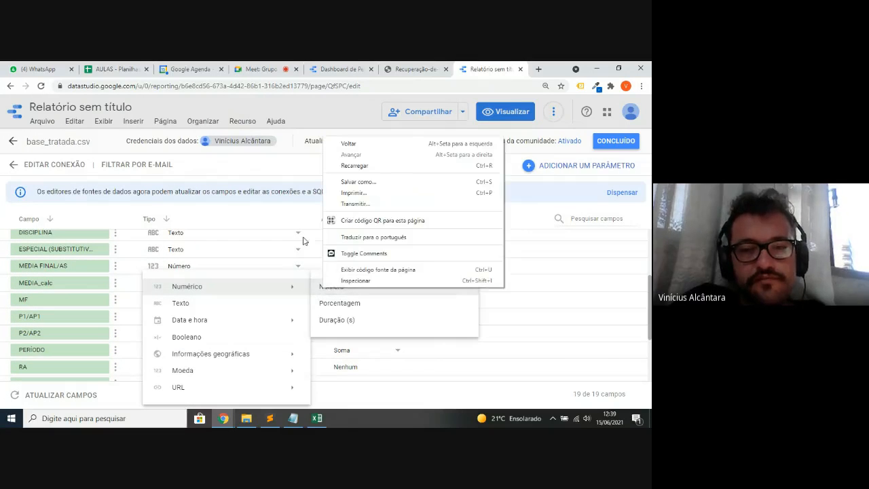
{"action": "left_click", "coordinate": [322, 292]}
{"action": "left_click", "coordinate": [322, 288]}
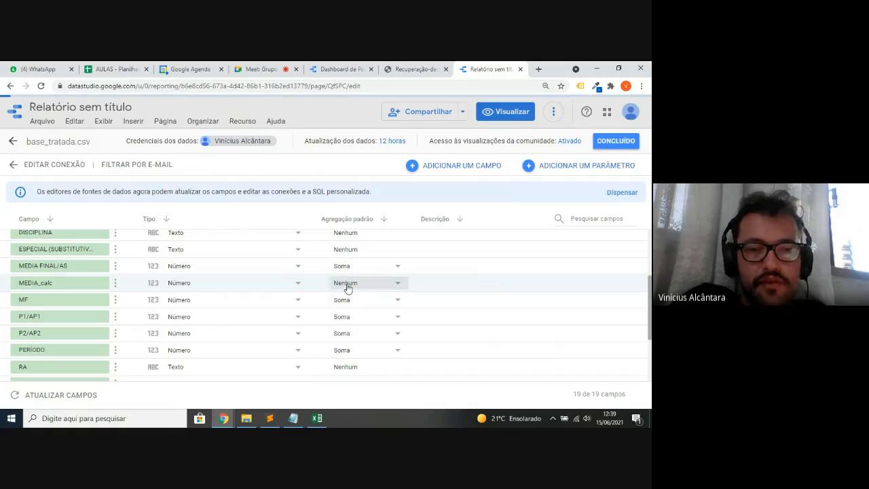
- Give MEDIA_calc a default Soma aggregation and return to the report
{"action": "left_click", "coordinate": [346, 286]}
{"action": "left_click", "coordinate": [373, 258]}
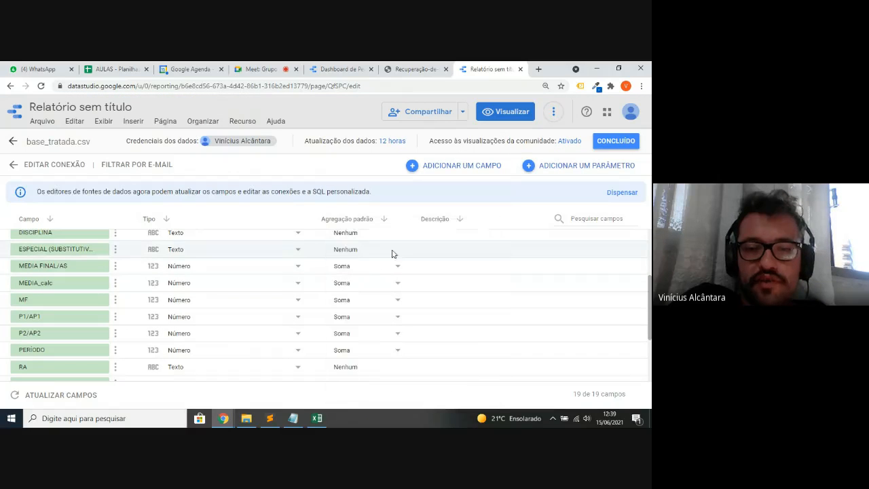
{"action": "left_click", "coordinate": [616, 141]}
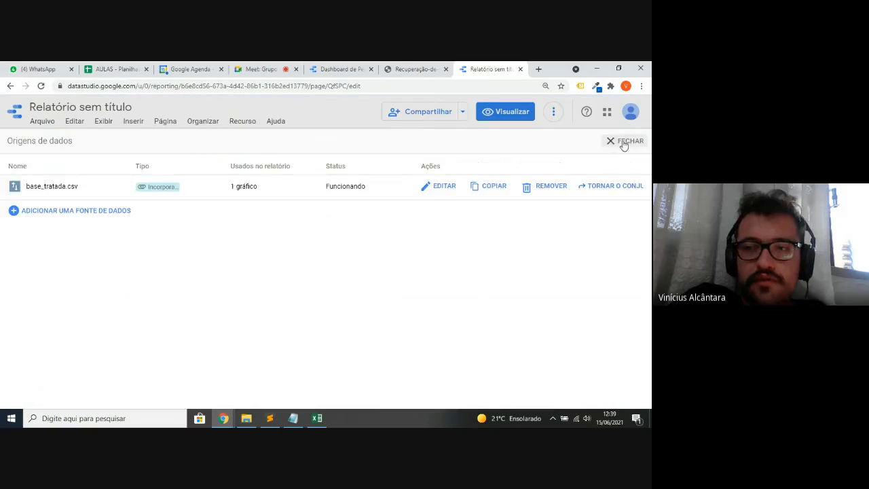
{"action": "left_click", "coordinate": [619, 142]}
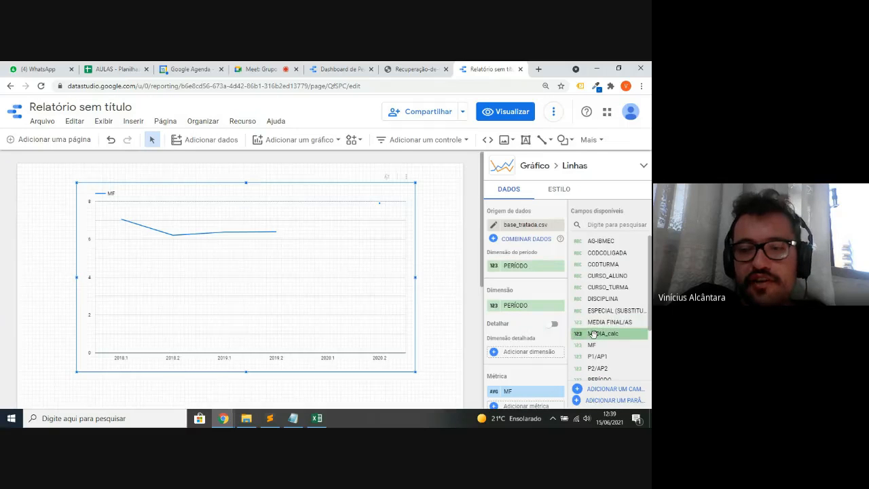
- Swap the metric to MEDIA_calc with Médio aggregation and switch to Visualizar mode
{"action": "left_click_drag", "start_coordinate": [596, 333], "coordinate": [519, 307]}
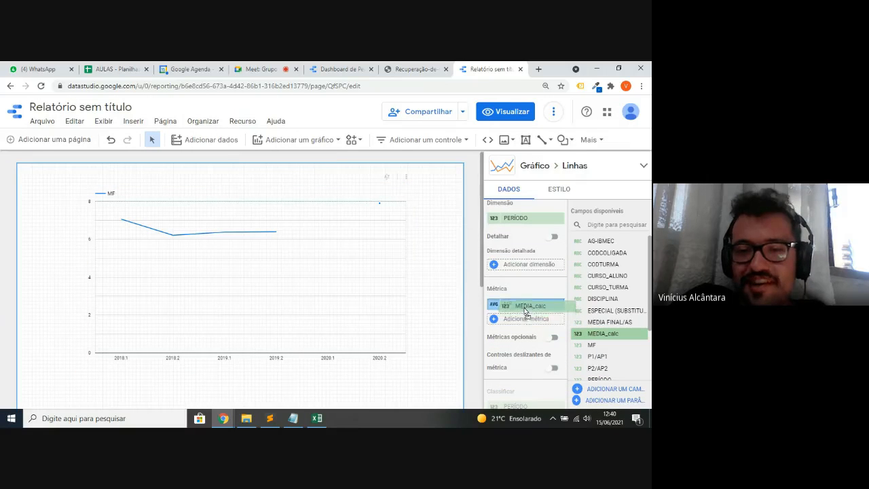
{"action": "left_click", "coordinate": [498, 311]}
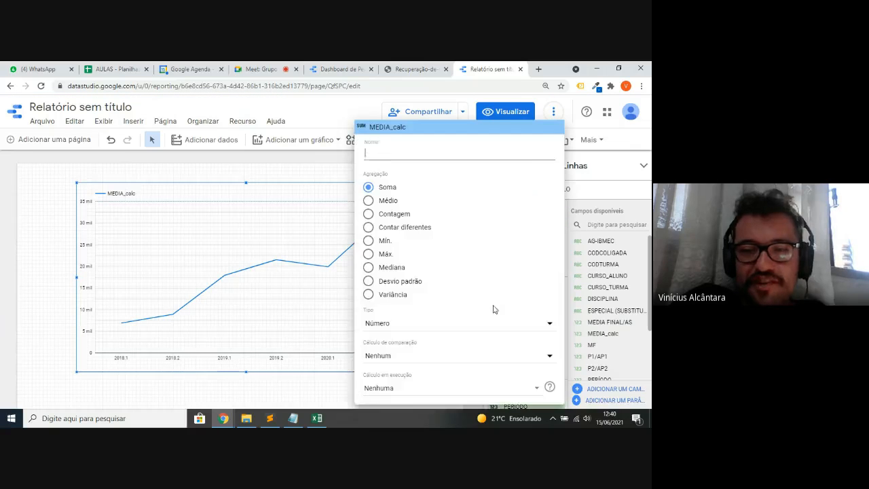
{"action": "left_click", "coordinate": [382, 201]}
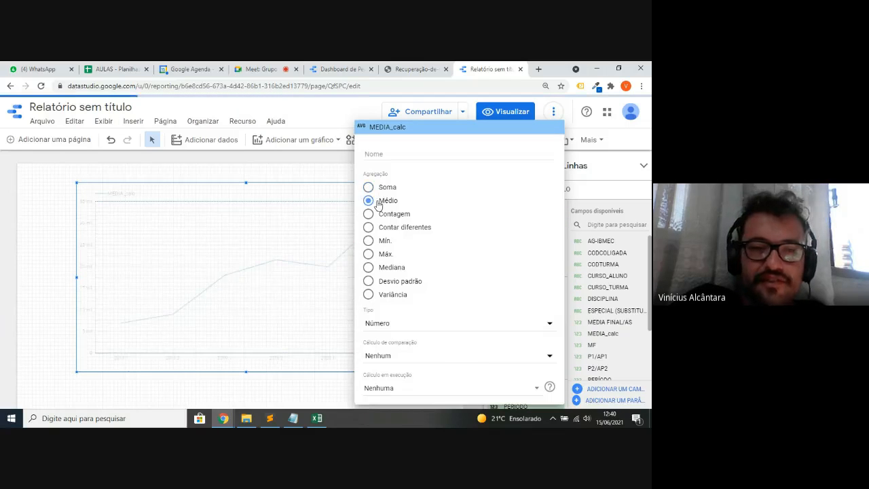
{"action": "left_click", "coordinate": [37, 214]}
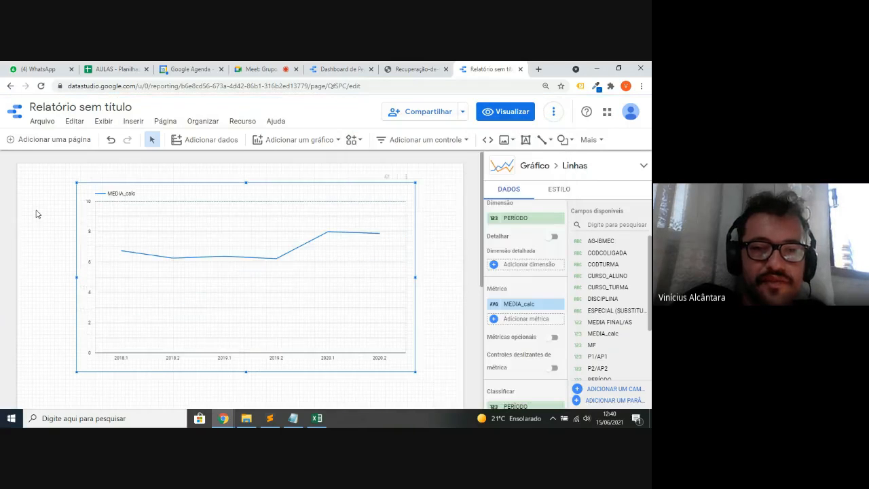
{"action": "left_click", "coordinate": [495, 114]}
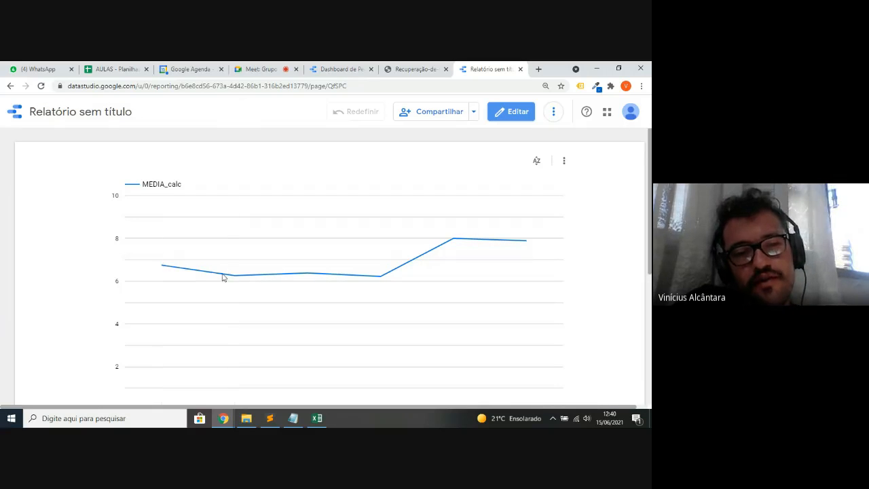
- Read the chart's average MEDIA_calc per period in view mode, then return to Editar mode
{"action": "mouse_move", "coordinate": [225, 278]}
{"action": "scroll", "coordinate": [238, 273], "scroll_direction": "down", "scroll_amount": 1}
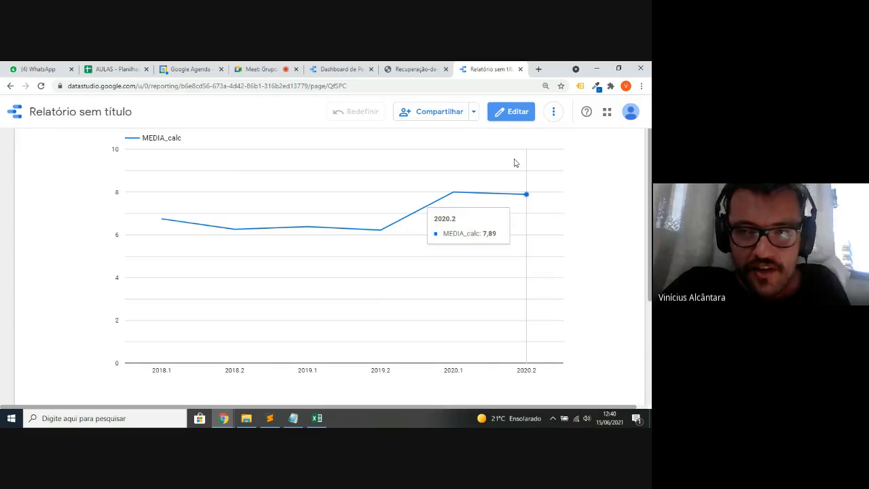
{"action": "left_click", "coordinate": [509, 119]}
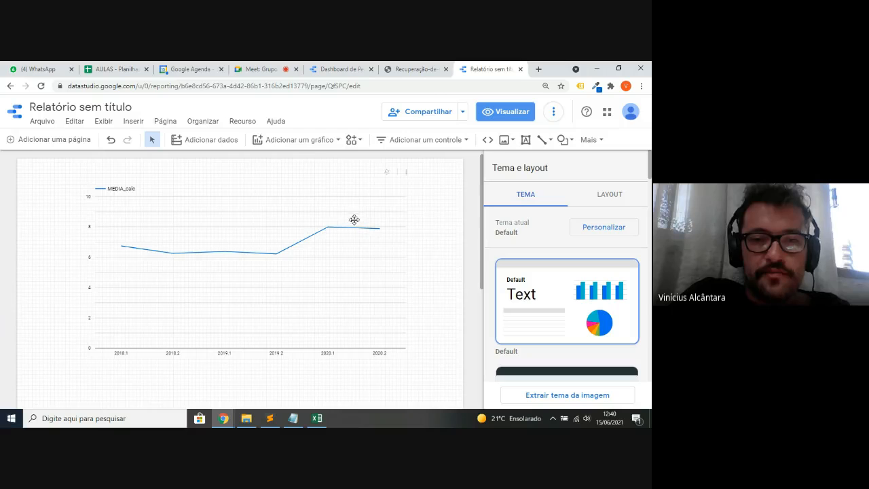
- On the line chart, switch Classificar to Decrescente and back to Crescente so periods stay ascending
{"action": "left_click", "coordinate": [354, 220]}
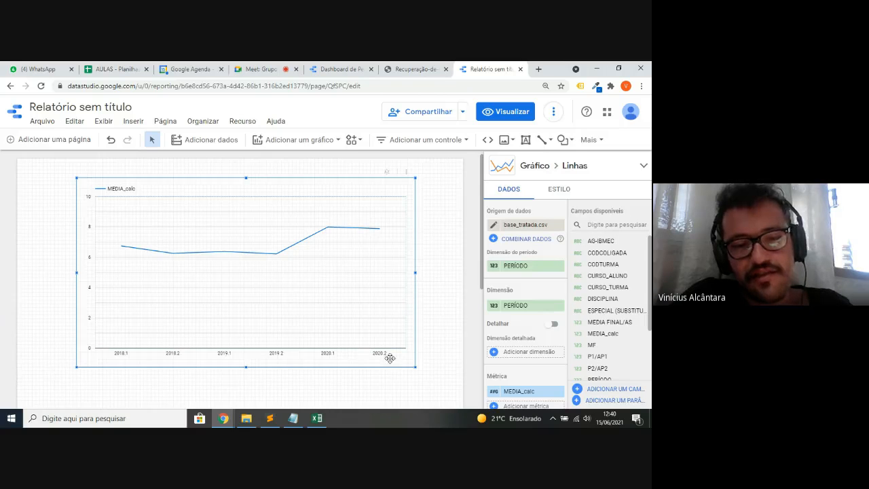
{"action": "scroll", "coordinate": [534, 326], "scroll_direction": "down", "scroll_amount": 3}
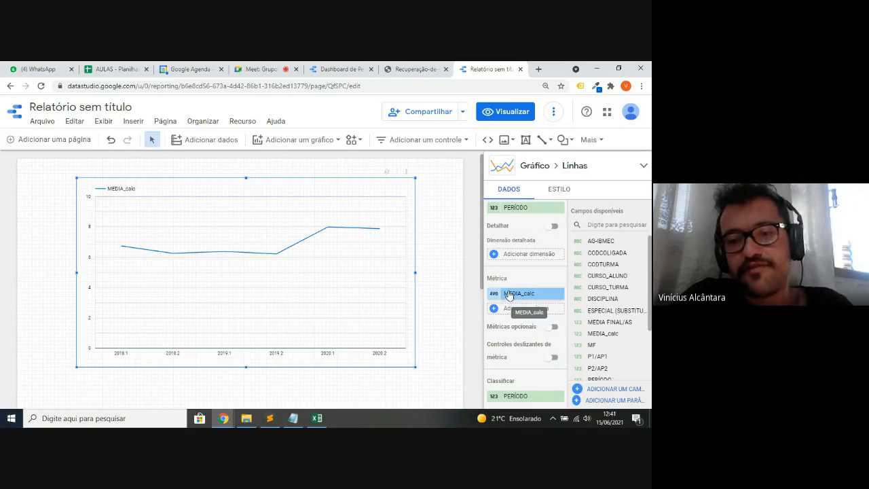
{"action": "scroll", "coordinate": [509, 295], "scroll_direction": "down", "scroll_amount": 3}
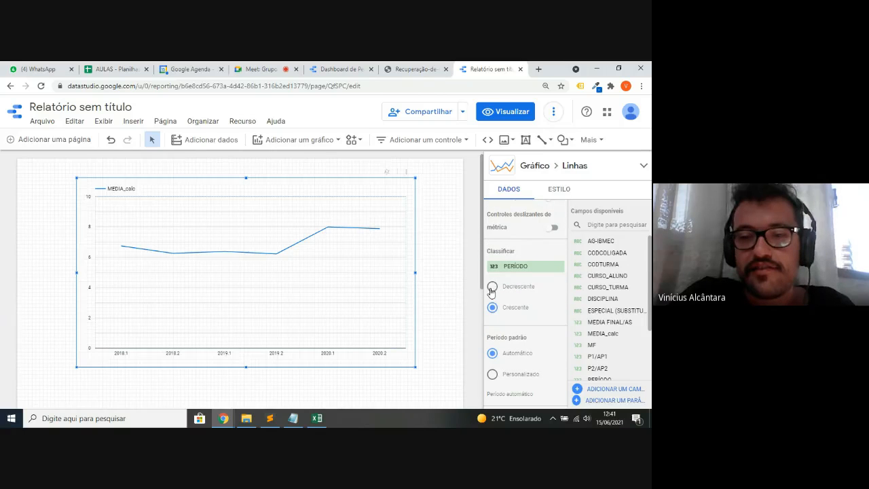
{"action": "left_click", "coordinate": [492, 289]}
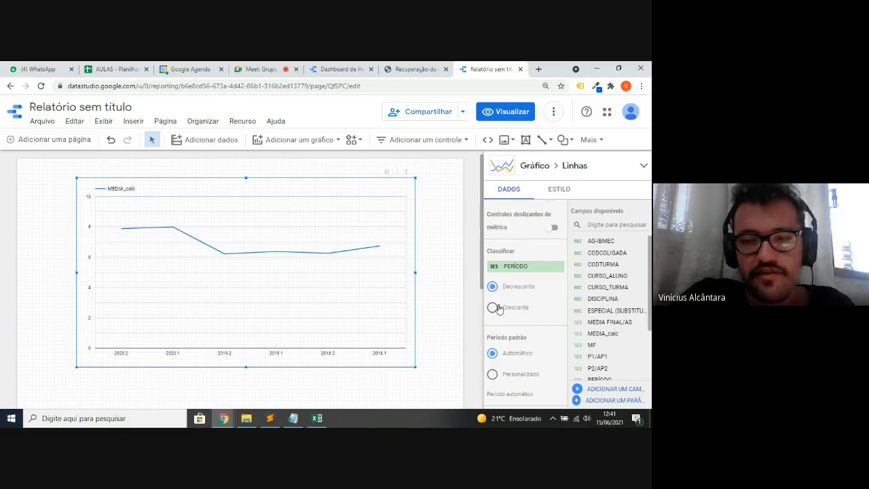
{"action": "left_click", "coordinate": [497, 309]}
- Drag the MEDIA_calc line chart slightly lower on the page
{"action": "scroll", "coordinate": [497, 310], "scroll_direction": "down", "scroll_amount": 2}
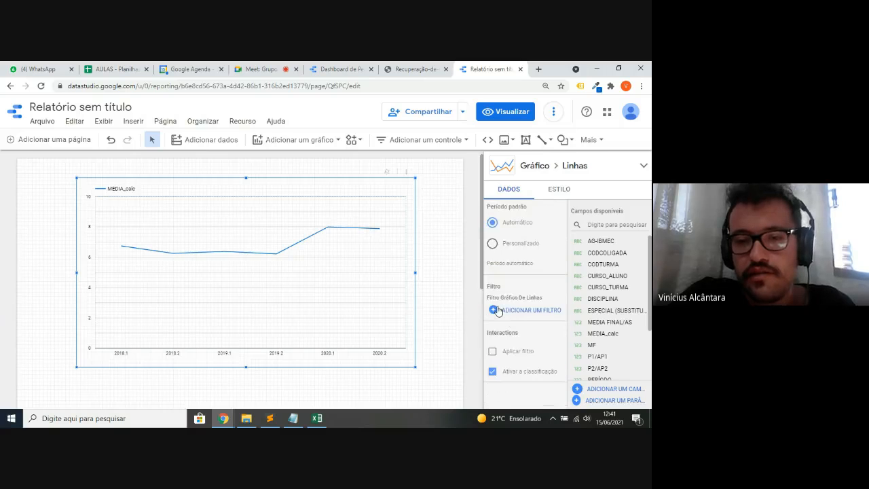
{"action": "scroll", "coordinate": [498, 311], "scroll_direction": "down", "scroll_amount": 1}
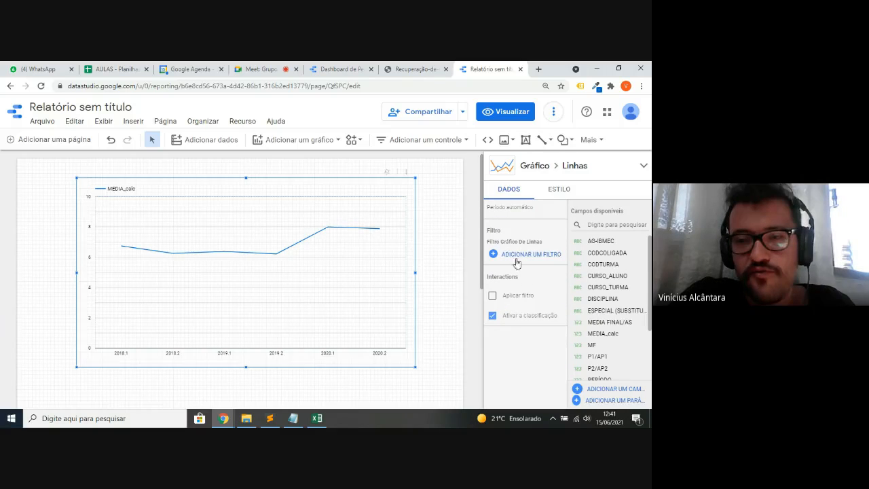
{"action": "scroll", "coordinate": [500, 249], "scroll_direction": "up", "scroll_amount": 3}
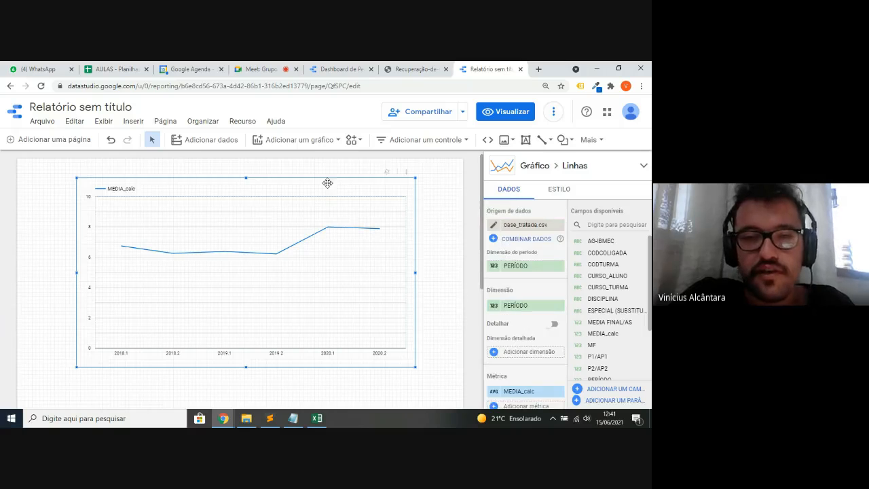
{"action": "mouse_move", "coordinate": [328, 197]}
{"action": "left_mouse_down"}
{"action": "mouse_move", "coordinate": [331, 211]}
{"action": "mouse_move", "coordinate": [324, 214]}
{"action": "left_mouse_up"}
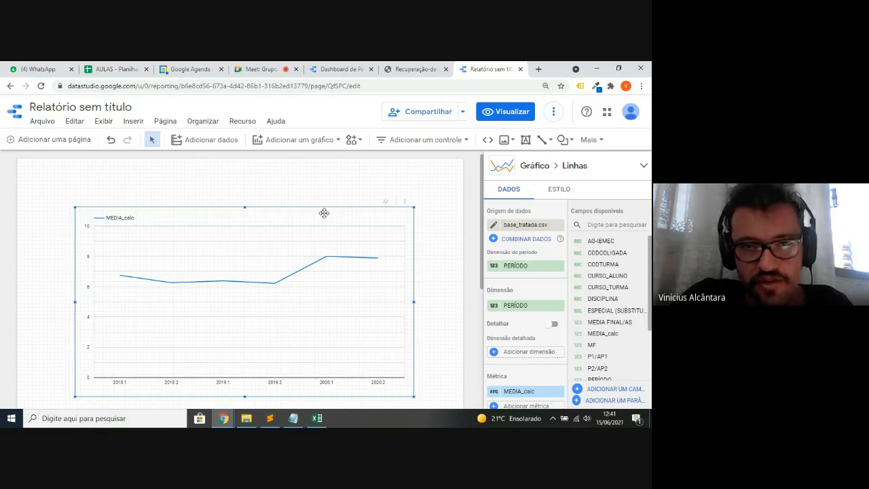
{"action": "left_click", "coordinate": [294, 141]}
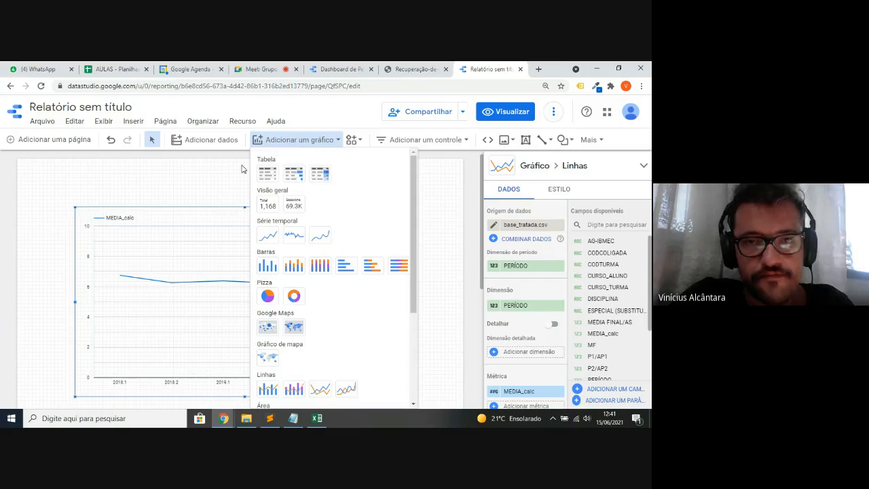
- Place a Lista suspensa drop-down control above the line chart
{"action": "left_click", "coordinate": [332, 105]}
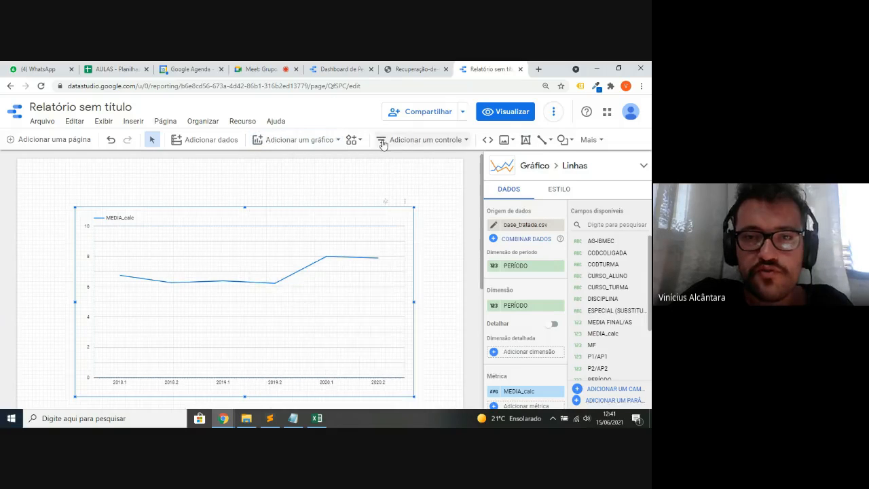
{"action": "left_click", "coordinate": [423, 143]}
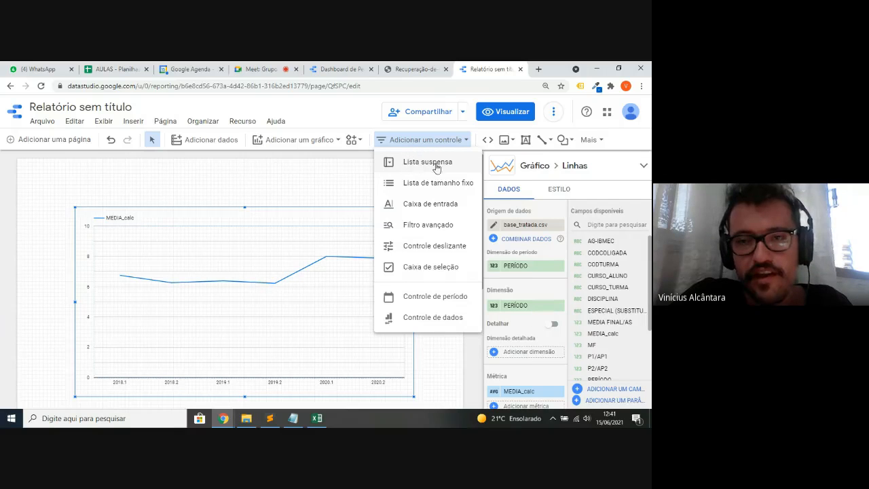
{"action": "left_click", "coordinate": [383, 162]}
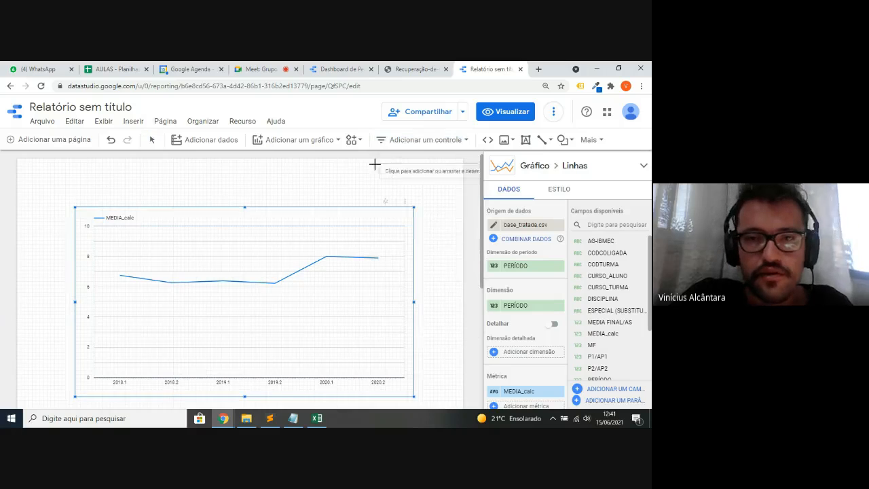
{"action": "left_click", "coordinate": [193, 165]}
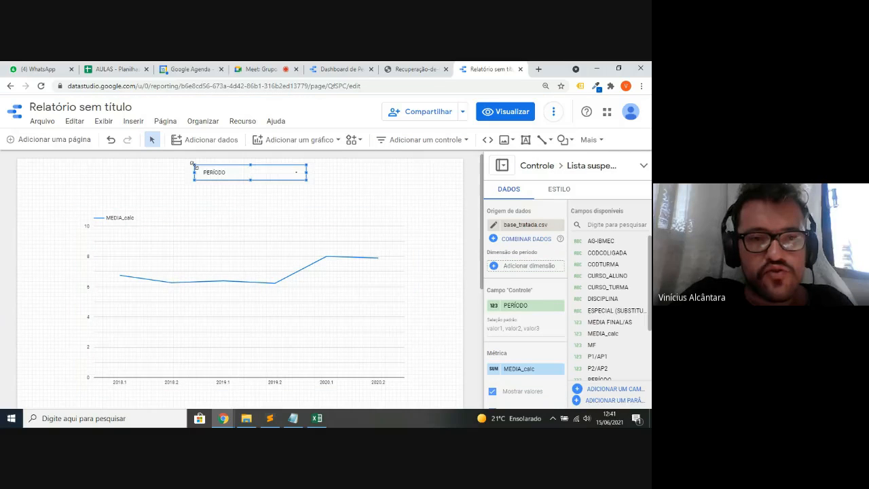
- Set the drop-down's Campo de controle to DISCIPLINA and view the report
{"action": "left_click", "coordinate": [235, 232]}
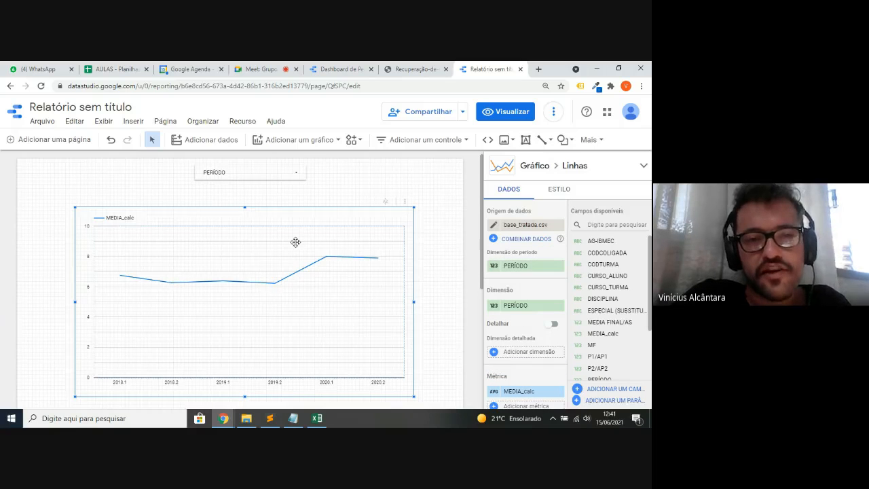
{"action": "left_click", "coordinate": [263, 173]}
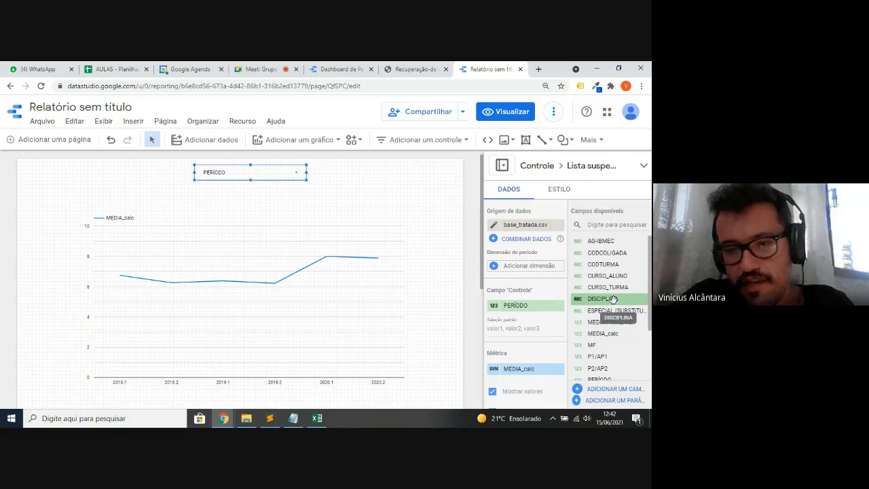
{"action": "left_click_drag", "start_coordinate": [613, 299], "coordinate": [523, 306]}
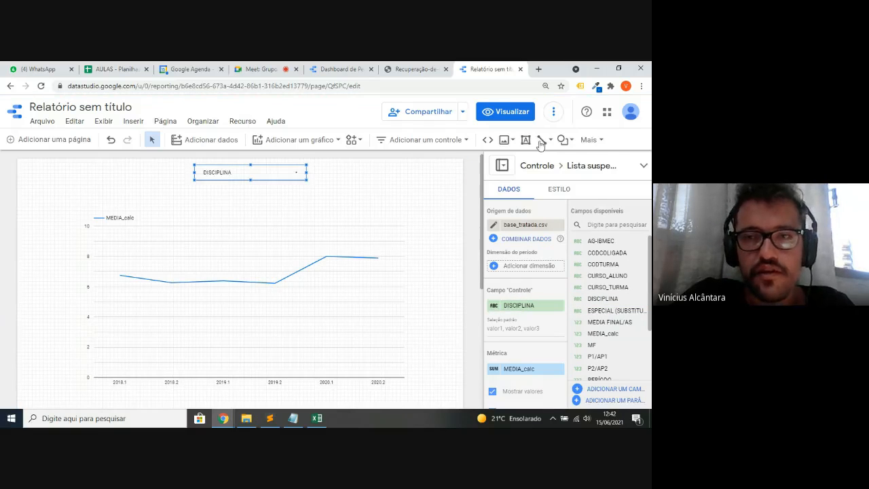
{"action": "left_click", "coordinate": [521, 114]}
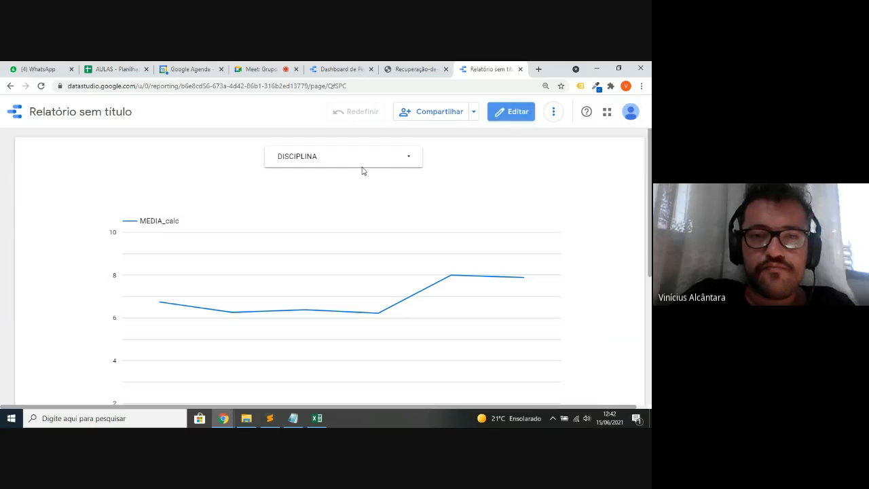
- Filter the DISCIPLINA drop-down to only Microeconomia and check the chart
{"action": "left_click", "coordinate": [356, 162]}
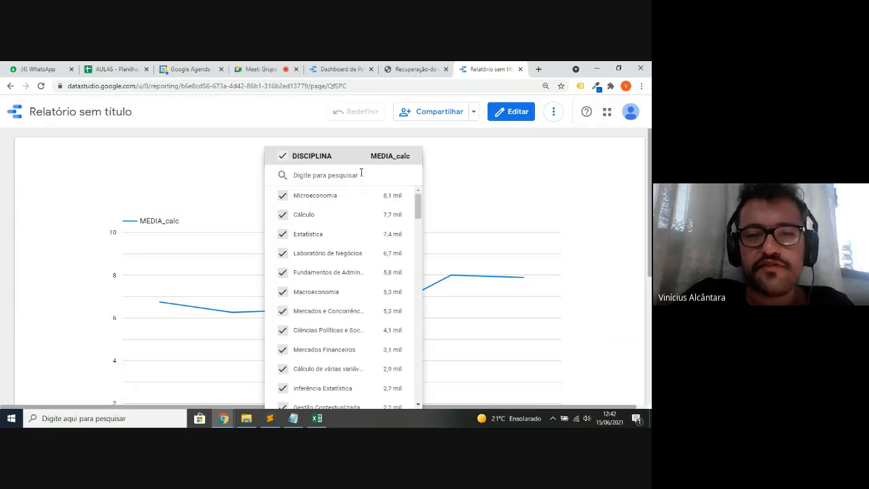
{"action": "left_click", "coordinate": [377, 211]}
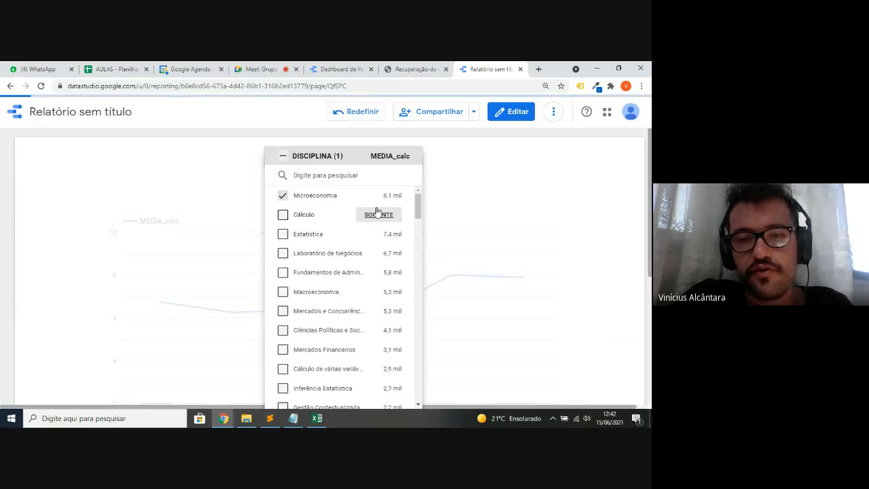
{"action": "left_click", "coordinate": [143, 166]}
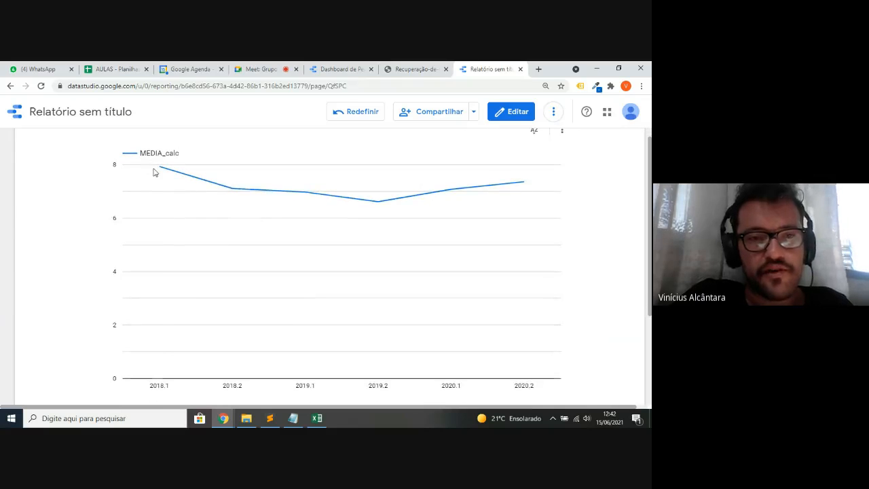
{"action": "mouse_move", "coordinate": [178, 182]}
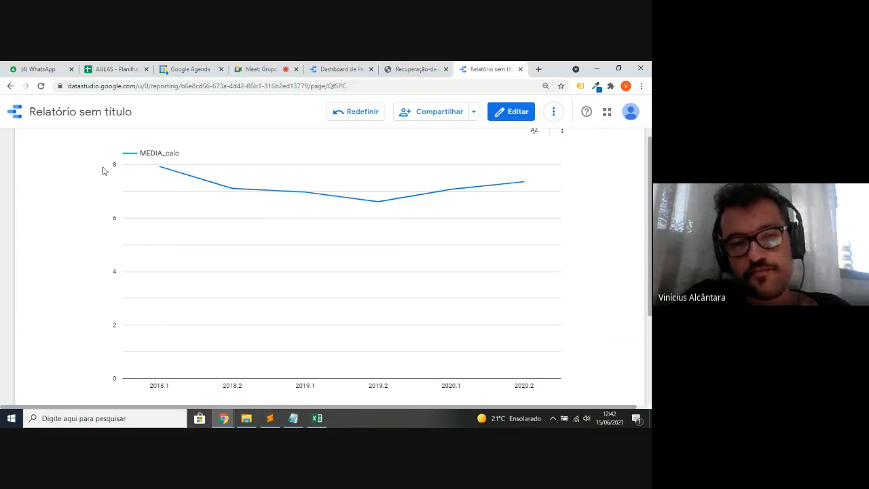
{"action": "scroll", "coordinate": [103, 170], "scroll_direction": "up", "scroll_amount": 1}
- Change the DISCIPLINA filter to show only Cálculo and read the chart values
{"action": "left_click", "coordinate": [320, 163]}
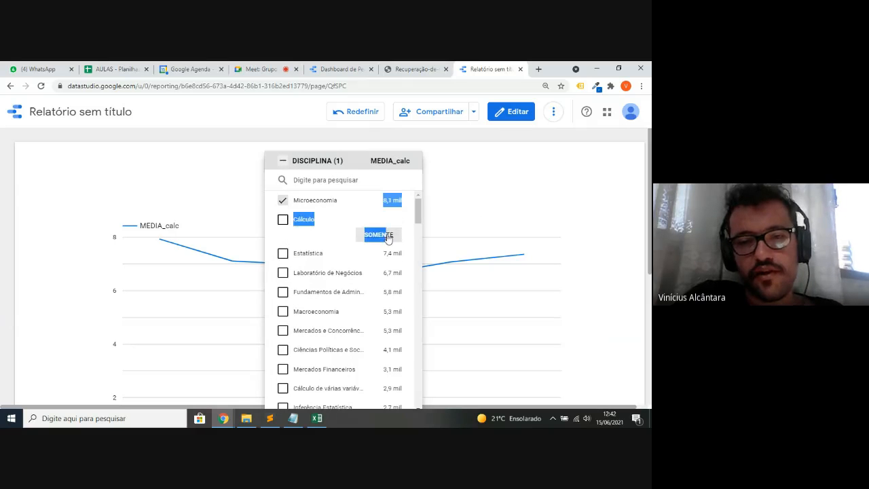
{"action": "left_click", "coordinate": [386, 235]}
{"action": "left_click", "coordinate": [61, 201]}
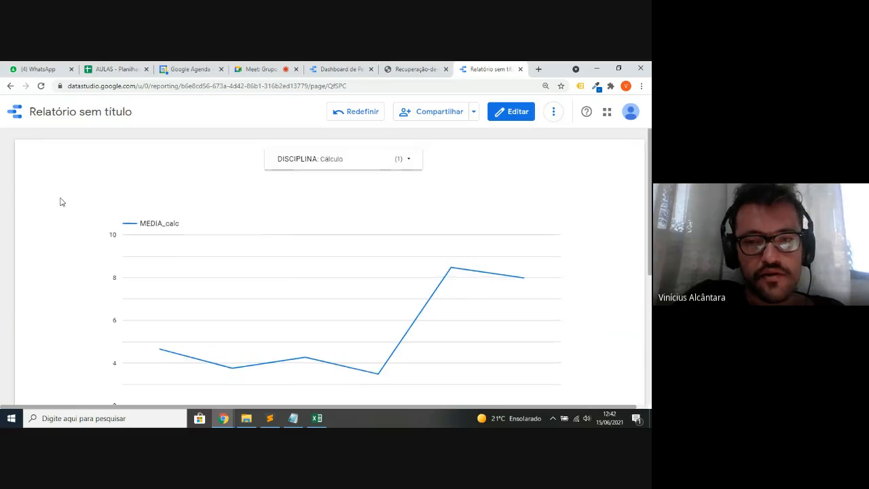
{"action": "scroll", "coordinate": [60, 201], "scroll_direction": "down", "scroll_amount": 3}
{"action": "scroll", "coordinate": [60, 201], "scroll_direction": "up", "scroll_amount": 1}
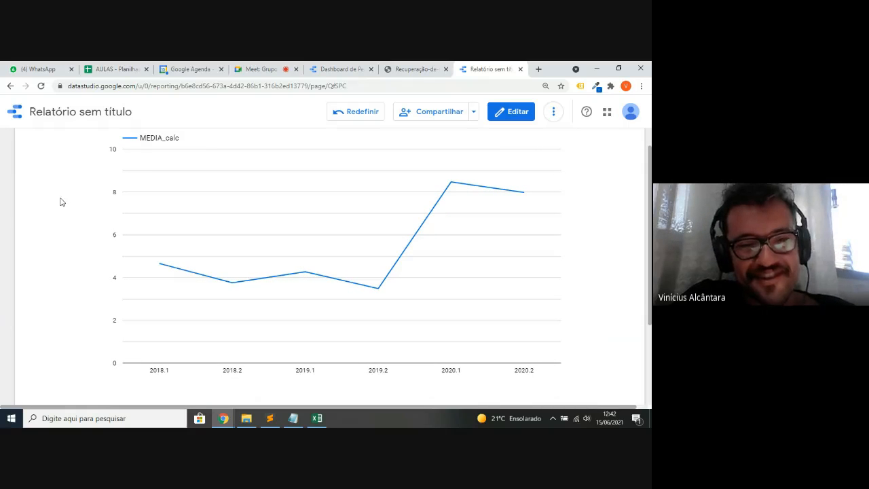
{"action": "mouse_move", "coordinate": [198, 286]}
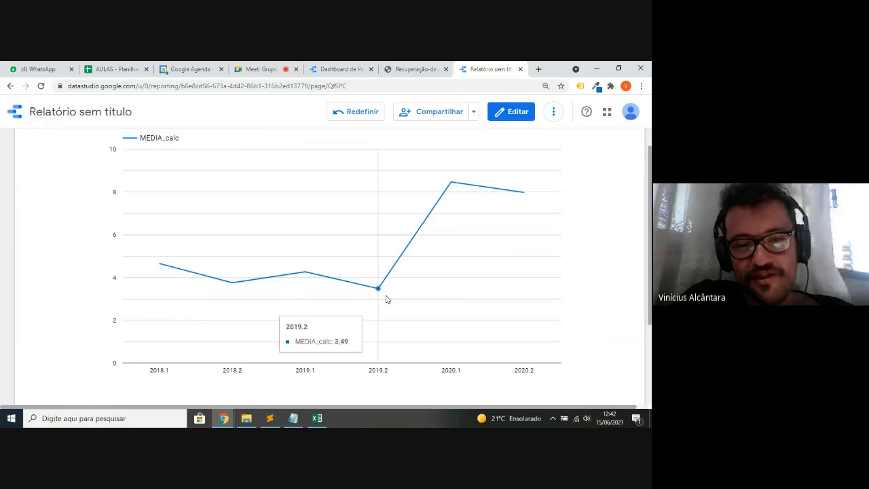
{"action": "mouse_move", "coordinate": [457, 172]}
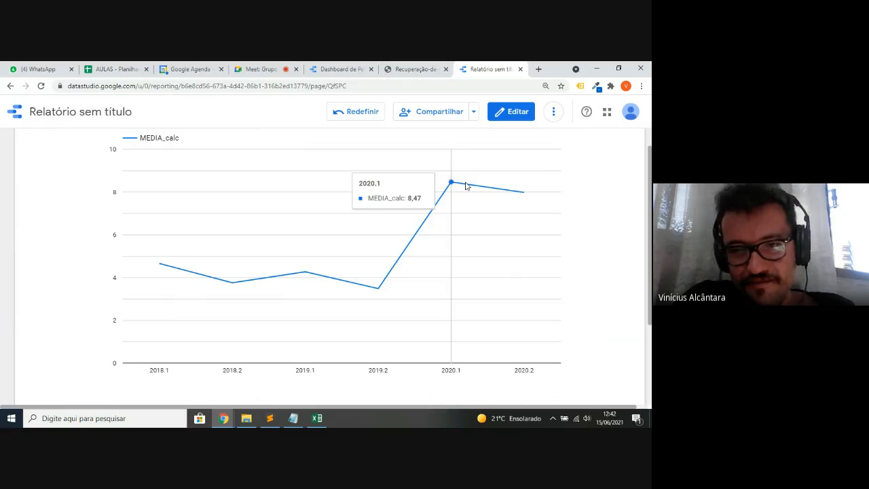
{"action": "scroll", "coordinate": [466, 186], "scroll_direction": "up", "scroll_amount": 2}
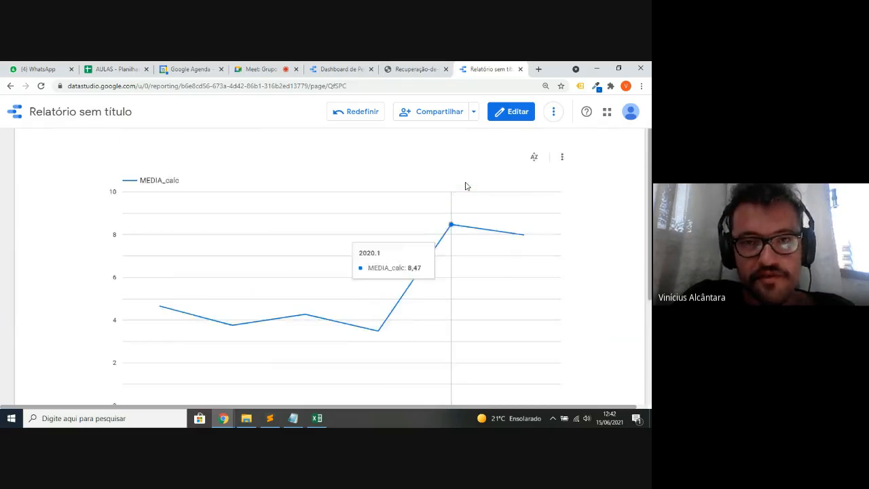
- Add Estatística to the DISCIPLINA filter alongside Cálculo
{"action": "left_click", "coordinate": [355, 150]}
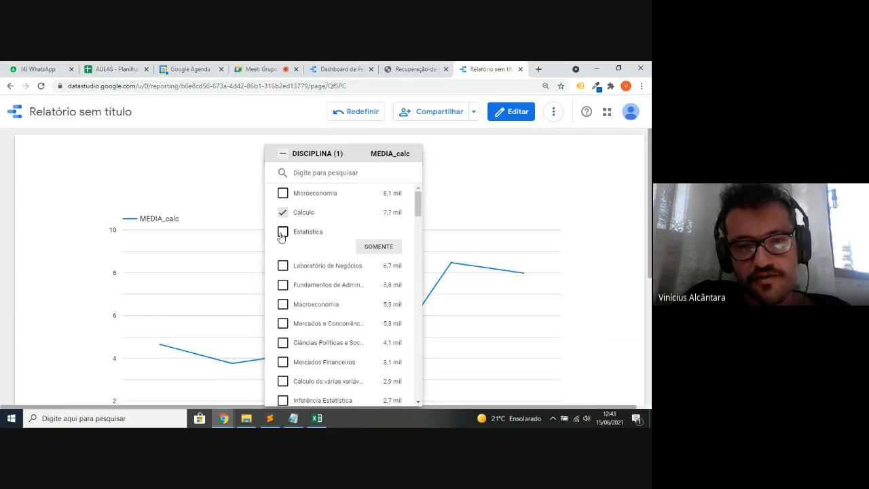
{"action": "left_click", "coordinate": [283, 232]}
{"action": "left_click", "coordinate": [529, 165]}
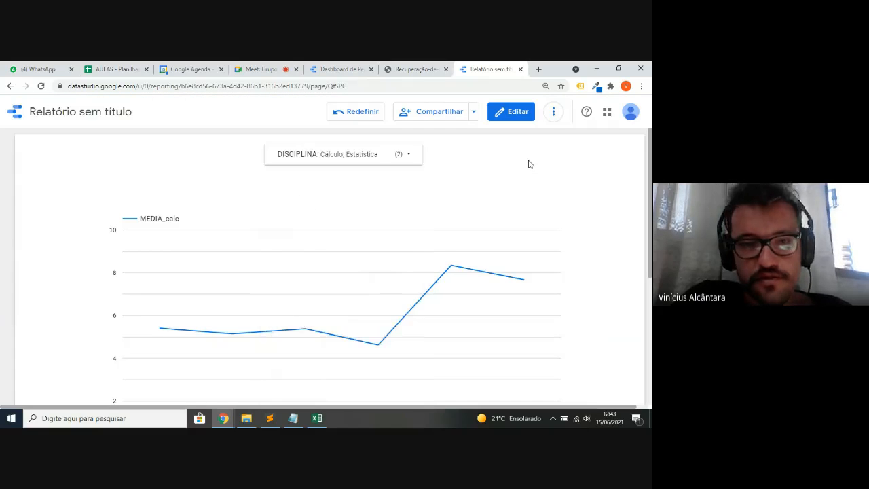
{"action": "scroll", "coordinate": [528, 163], "scroll_direction": "down", "scroll_amount": 1}
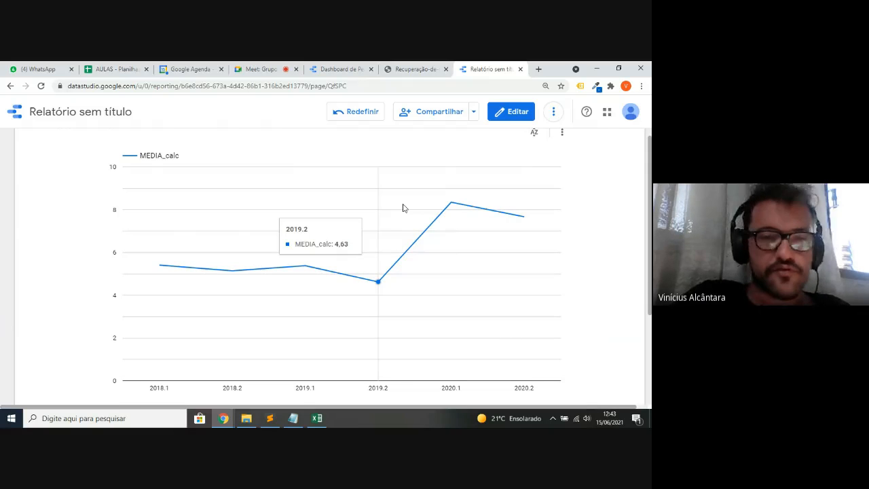
{"action": "scroll", "coordinate": [403, 207], "scroll_direction": "up", "scroll_amount": 2}
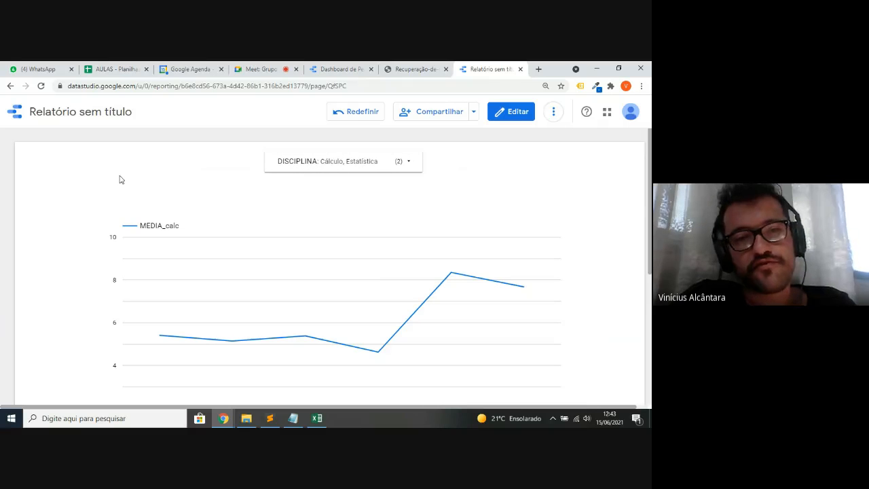
- In edit mode, replace the drop-down's DISCIPLINA field with RA, then view the report
{"action": "left_click", "coordinate": [510, 114]}
{"action": "left_click", "coordinate": [222, 179]}
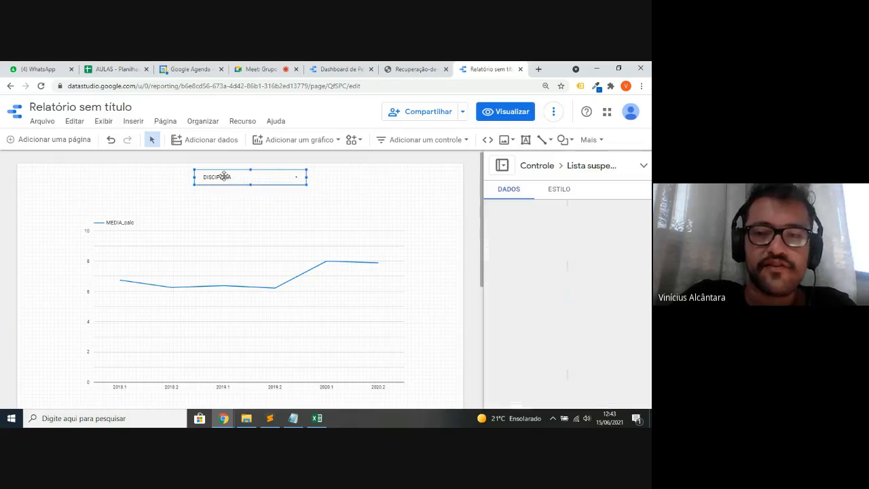
{"action": "scroll", "coordinate": [612, 361], "scroll_direction": "down", "scroll_amount": 3}
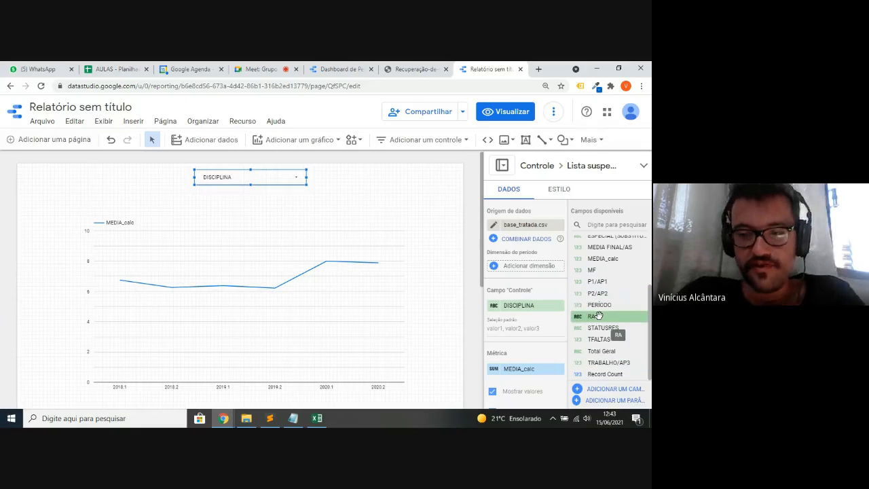
{"action": "left_click_drag", "start_coordinate": [598, 315], "coordinate": [532, 307]}
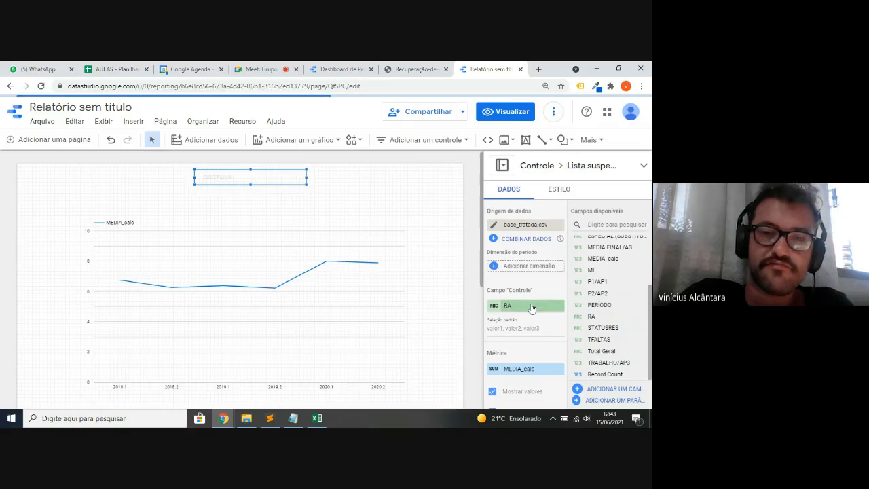
{"action": "left_click", "coordinate": [506, 111]}
- Filter the RA drop-down to only the first RA, check the chart, then return to editing
{"action": "left_click", "coordinate": [366, 166]}
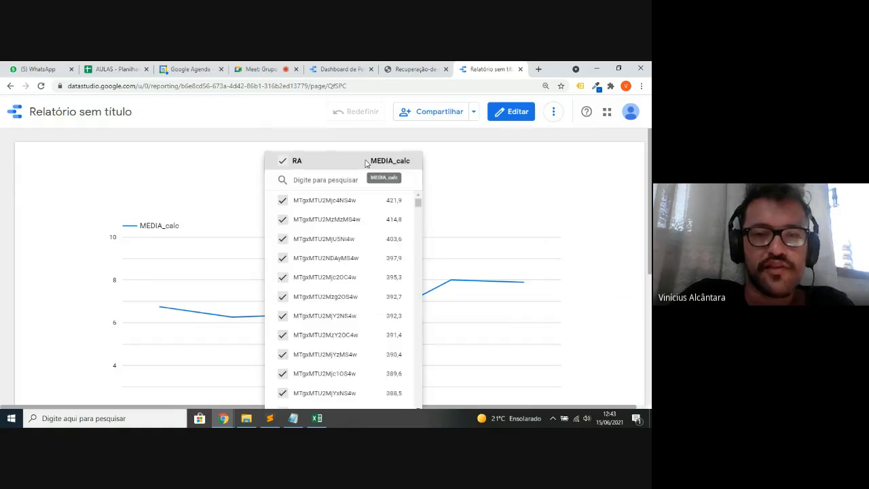
{"action": "mouse_move", "coordinate": [393, 203]}
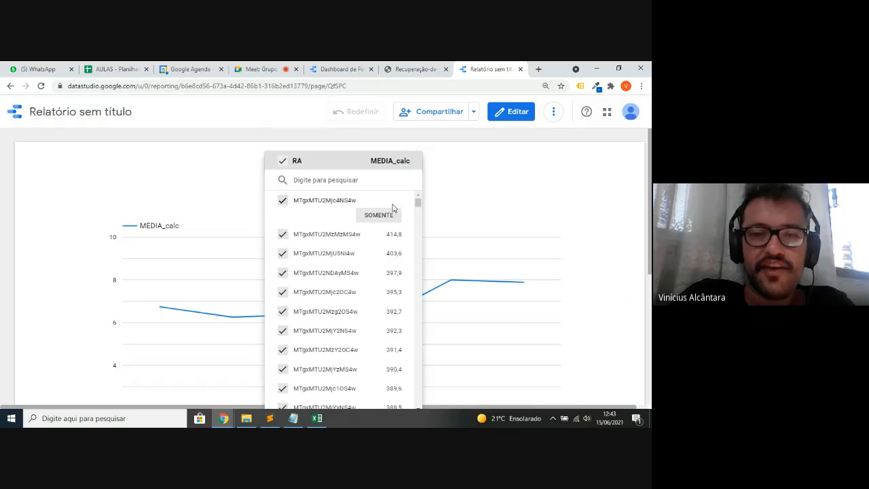
{"action": "left_click", "coordinate": [379, 215]}
{"action": "left_click", "coordinate": [82, 197]}
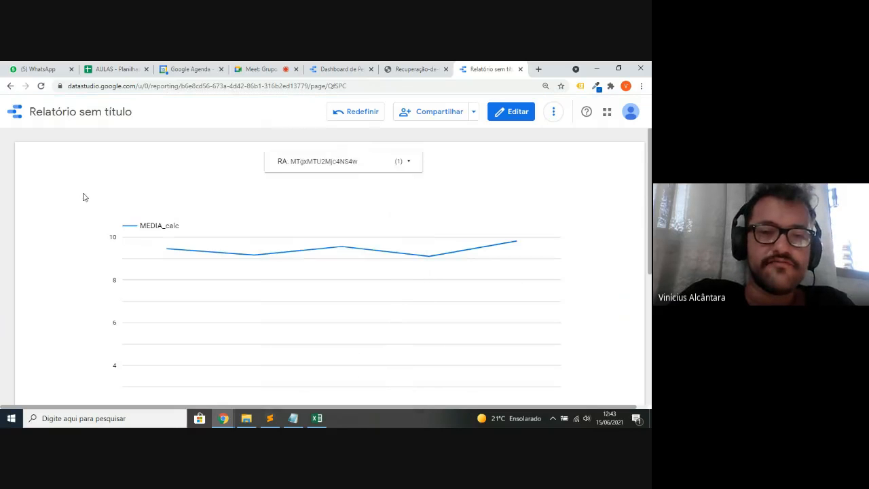
{"action": "scroll", "coordinate": [83, 196], "scroll_direction": "down", "scroll_amount": 1}
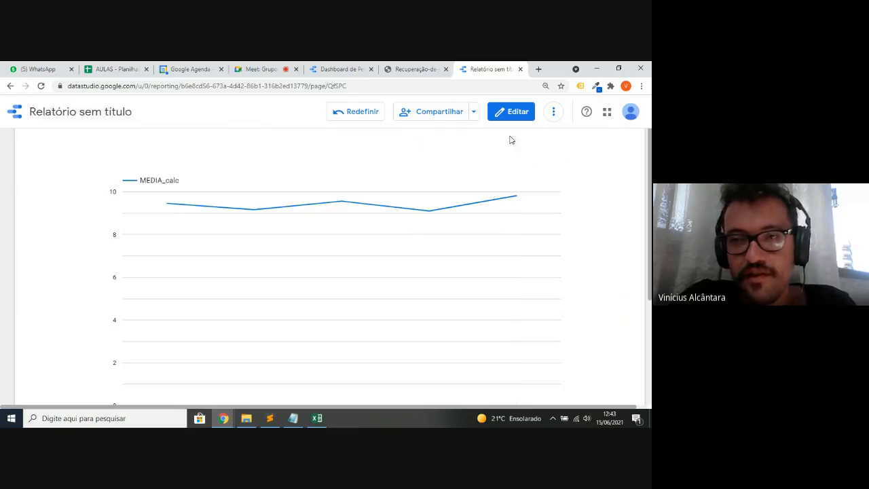
{"action": "left_click", "coordinate": [514, 114]}
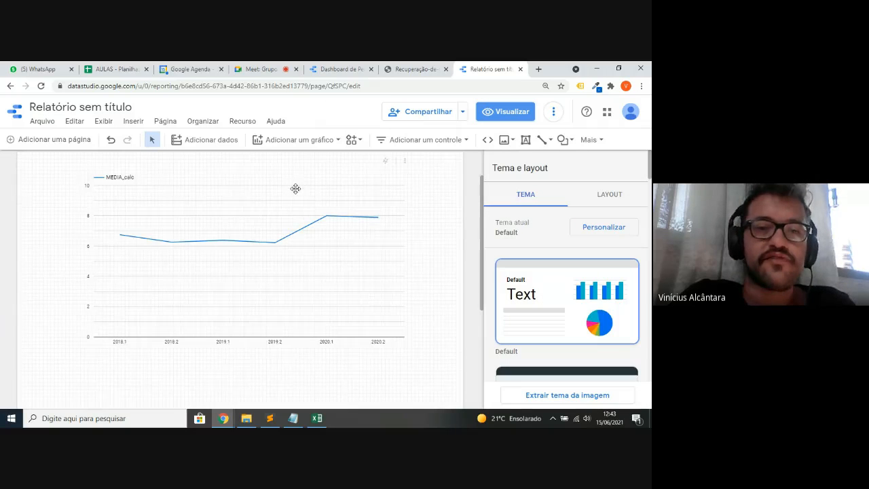
- Review the RA drop-down's ESTILO options, then select the line chart to show its style
{"action": "scroll", "coordinate": [295, 188], "scroll_direction": "up", "scroll_amount": 1}
{"action": "left_click", "coordinate": [262, 183]}
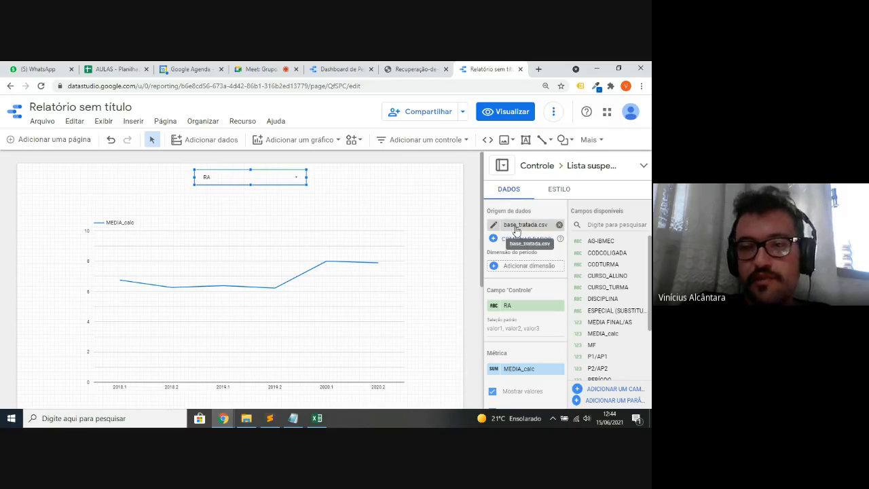
{"action": "left_click", "coordinate": [560, 190]}
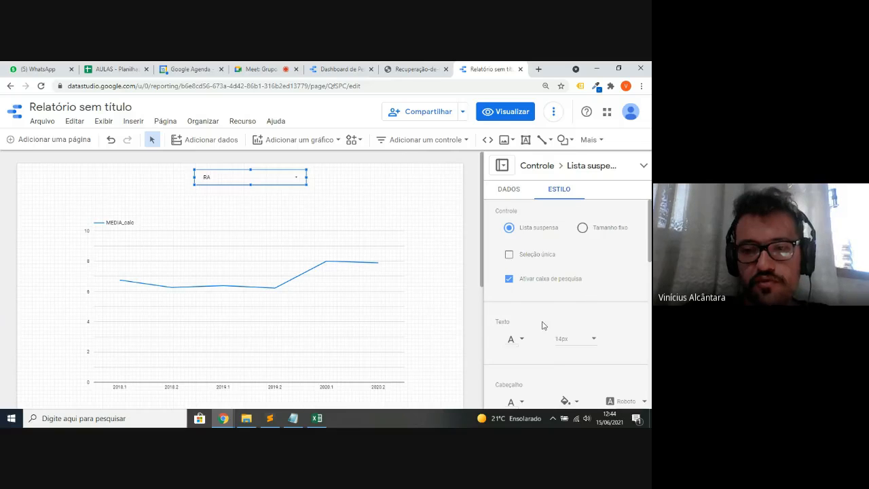
{"action": "scroll", "coordinate": [542, 325], "scroll_direction": "down", "scroll_amount": 1}
{"action": "scroll", "coordinate": [542, 325], "scroll_direction": "down", "scroll_amount": 2}
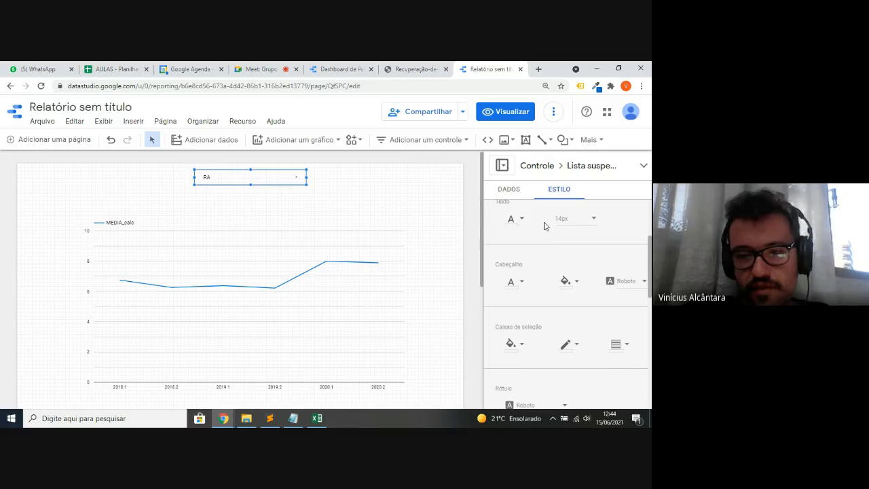
{"action": "scroll", "coordinate": [545, 227], "scroll_direction": "down", "scroll_amount": 5}
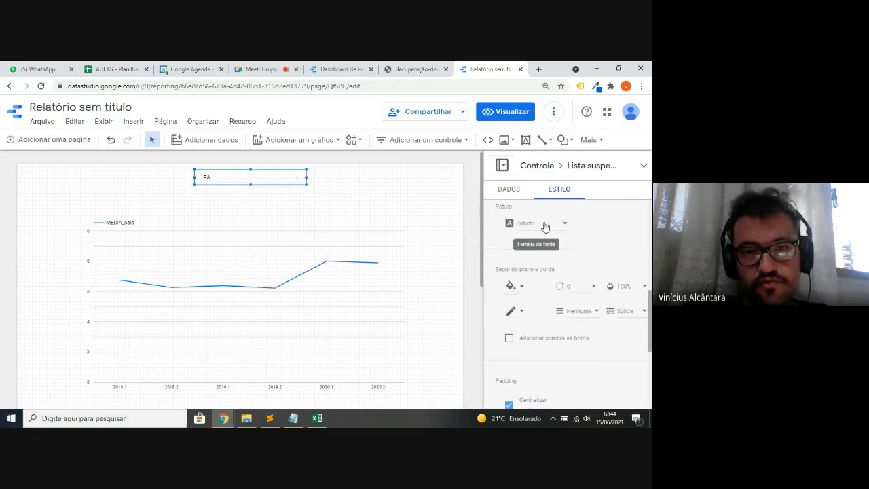
{"action": "left_click", "coordinate": [348, 238]}
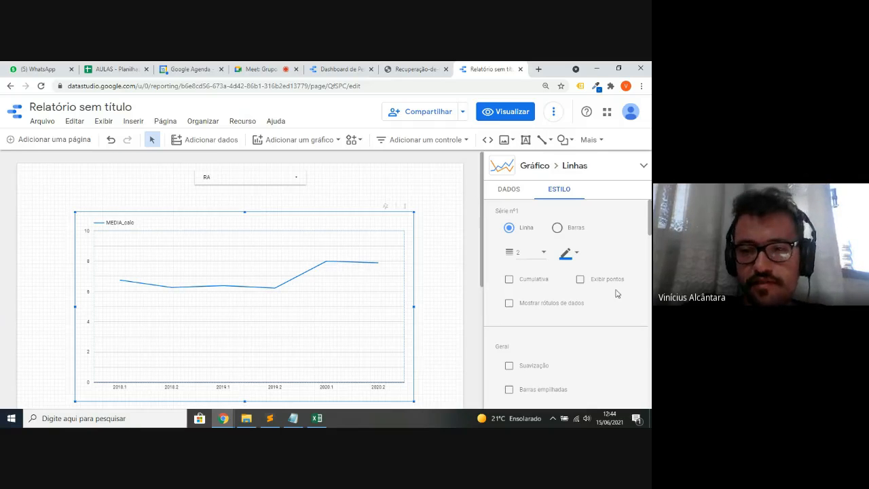
- Make the chart line red, thickness 5, and smoothed into a curve
{"action": "left_click", "coordinate": [566, 255]}
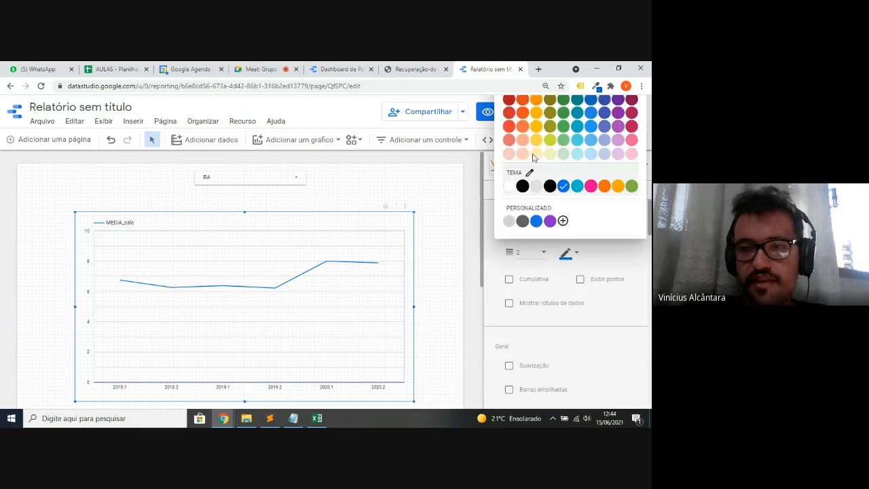
{"action": "left_click", "coordinate": [510, 114]}
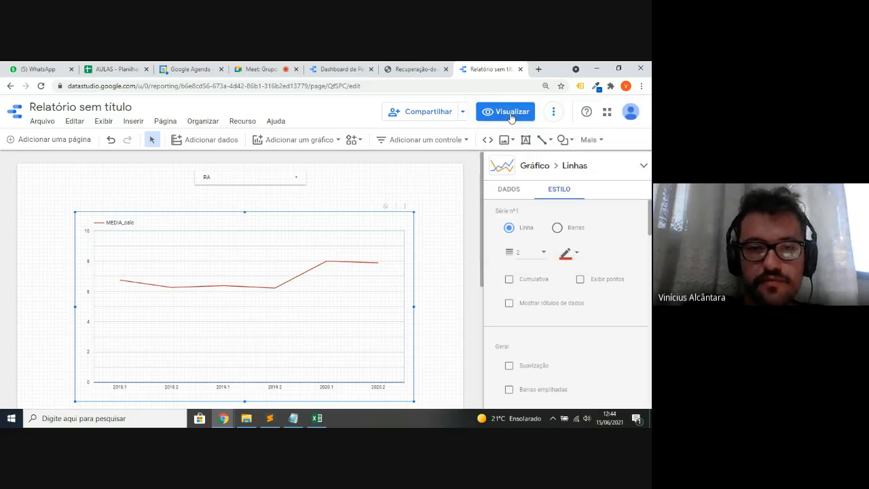
{"action": "left_click", "coordinate": [533, 253]}
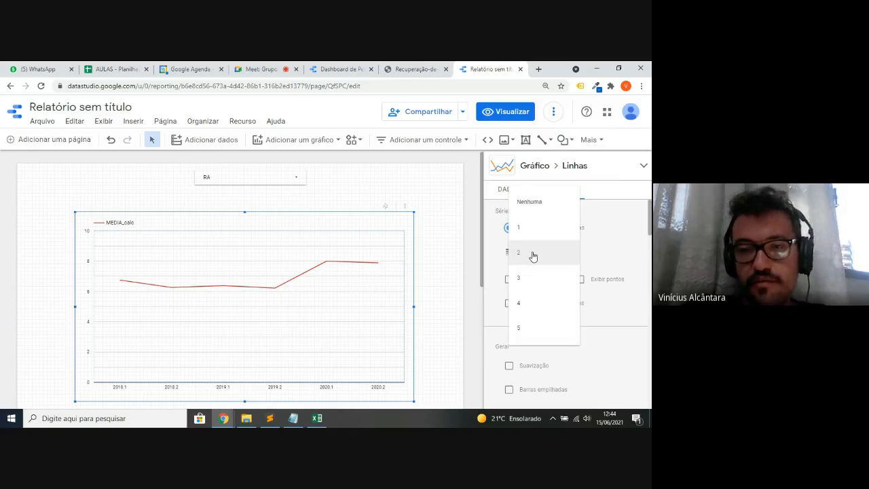
{"action": "left_click", "coordinate": [544, 330]}
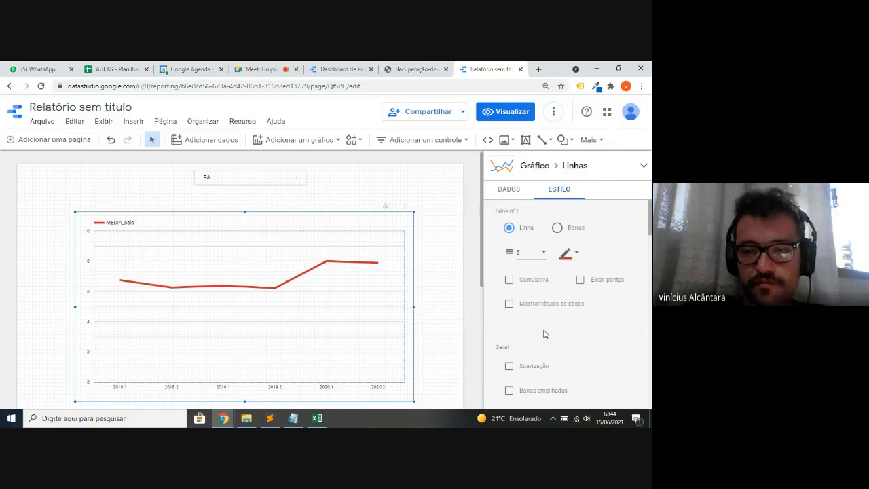
{"action": "scroll", "coordinate": [545, 333], "scroll_direction": "down", "scroll_amount": 4}
{"action": "scroll", "coordinate": [543, 333], "scroll_direction": "up", "scroll_amount": 2}
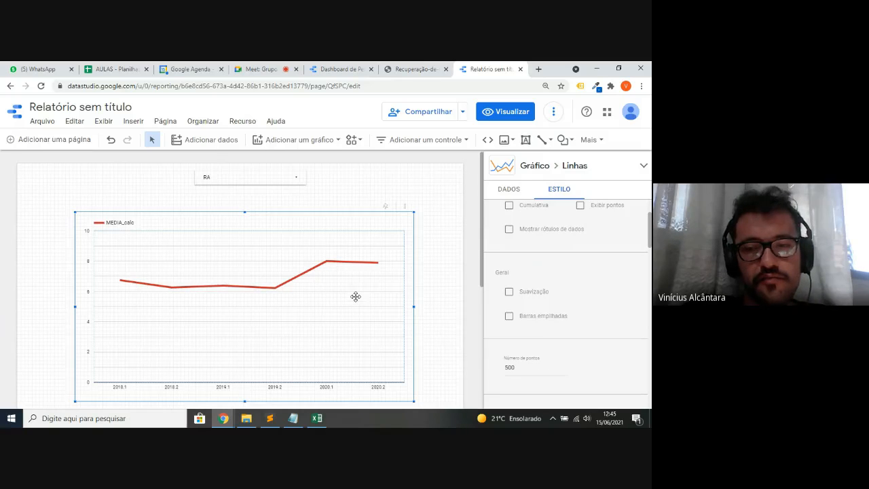
{"action": "left_click", "coordinate": [510, 295]}
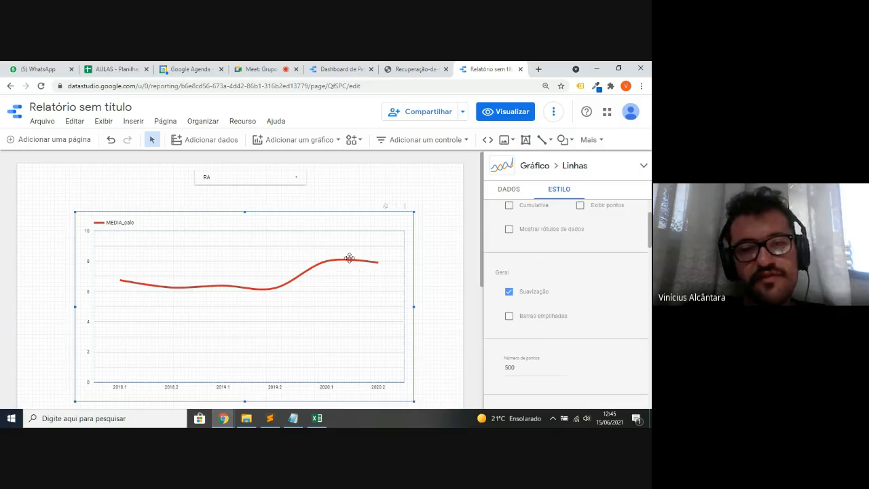
- Try a blue chart background, undo it to keep white, and show the DATA settings
{"action": "scroll", "coordinate": [608, 282], "scroll_direction": "down", "scroll_amount": 3}
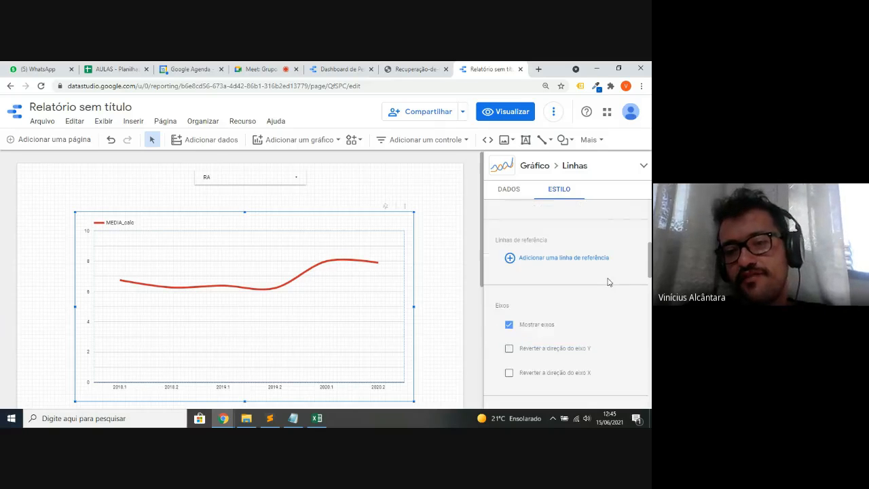
{"action": "scroll", "coordinate": [609, 282], "scroll_direction": "down", "scroll_amount": 1}
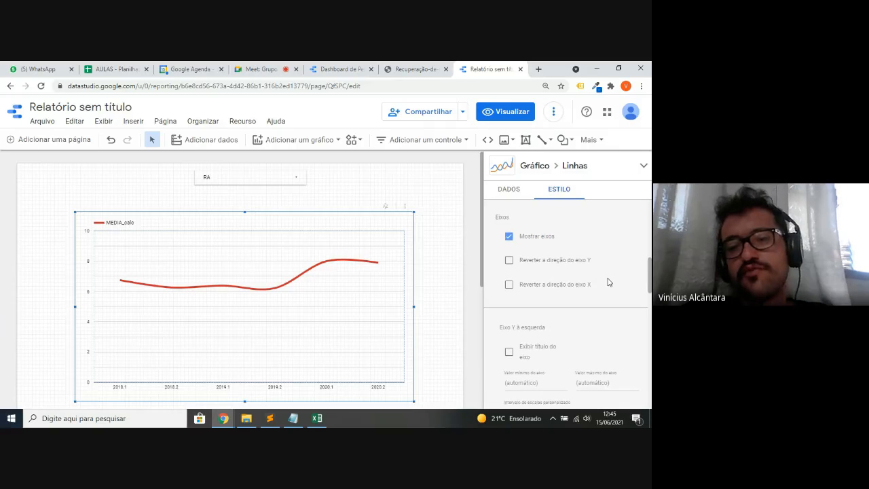
{"action": "scroll", "coordinate": [608, 282], "scroll_direction": "down", "scroll_amount": 3}
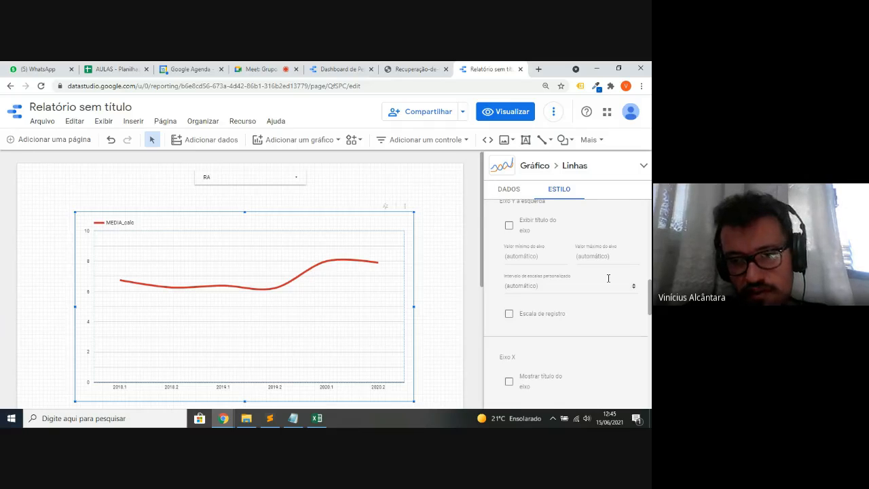
{"action": "scroll", "coordinate": [608, 279], "scroll_direction": "down", "scroll_amount": 2}
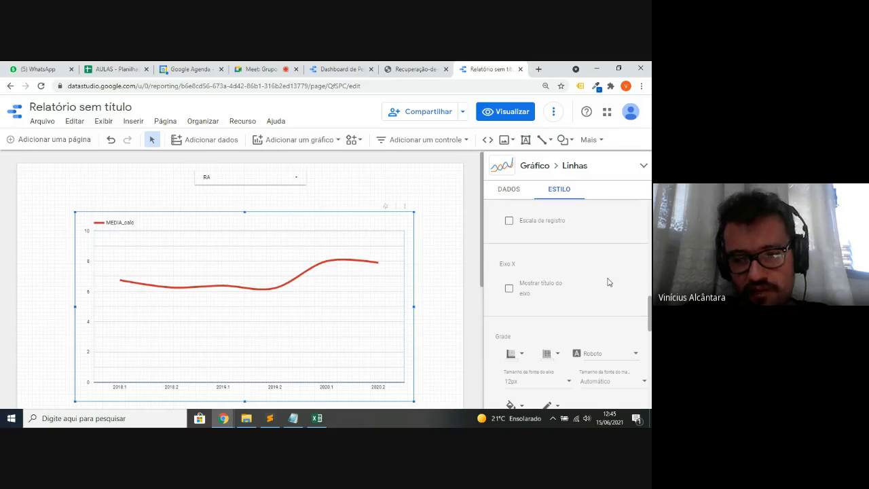
{"action": "scroll", "coordinate": [609, 282], "scroll_direction": "down", "scroll_amount": 3}
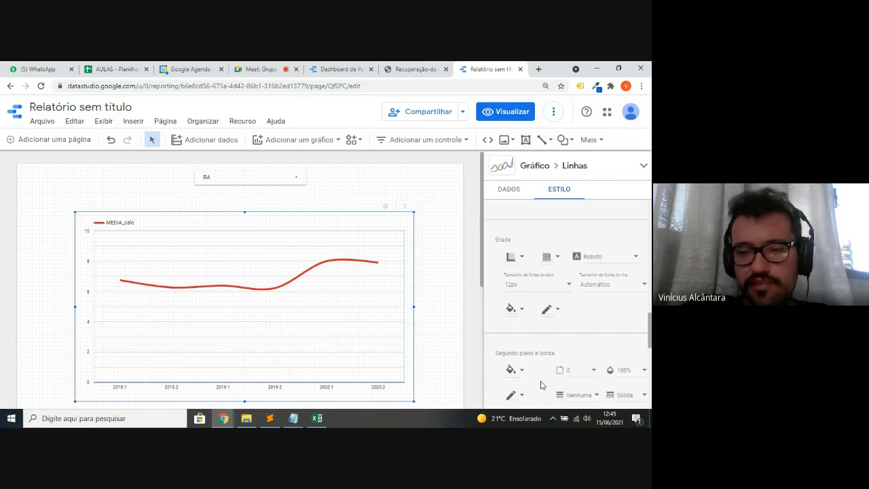
{"action": "scroll", "coordinate": [541, 385], "scroll_direction": "down", "scroll_amount": 1}
{"action": "left_click", "coordinate": [510, 280]}
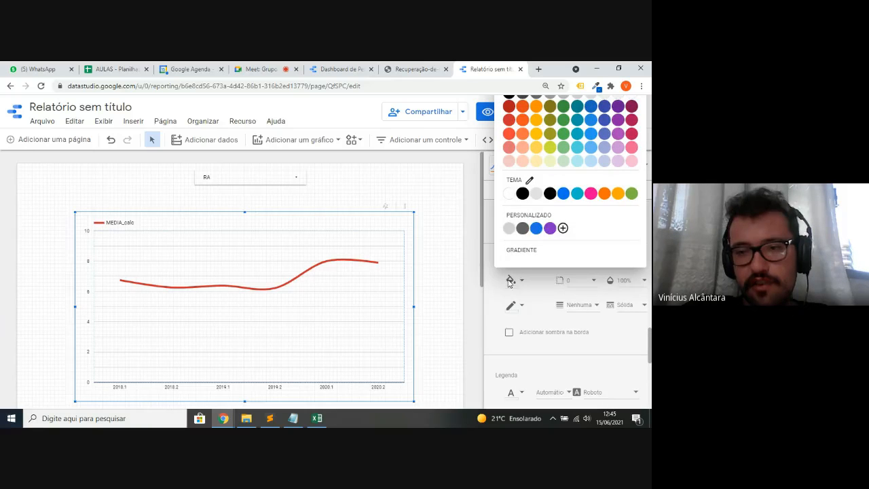
{"action": "left_click", "coordinate": [536, 228]}
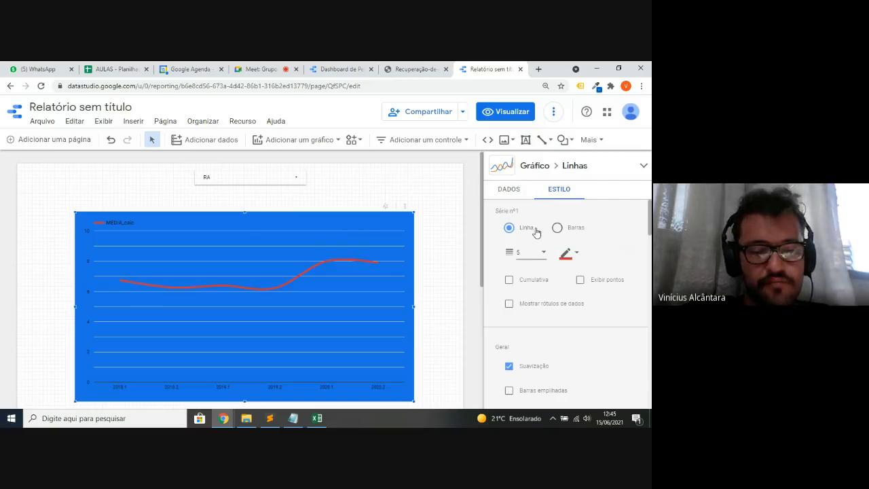
{"action": "key", "text": "ctrl+z"}
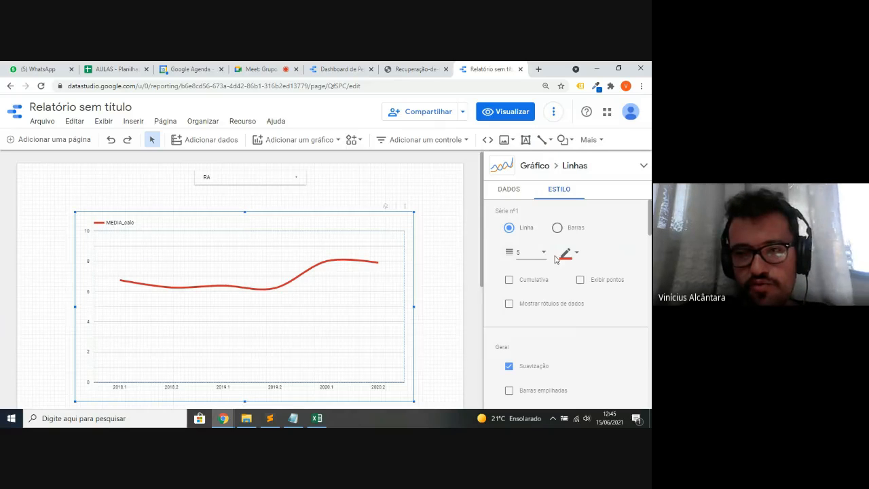
{"action": "left_click", "coordinate": [510, 195]}
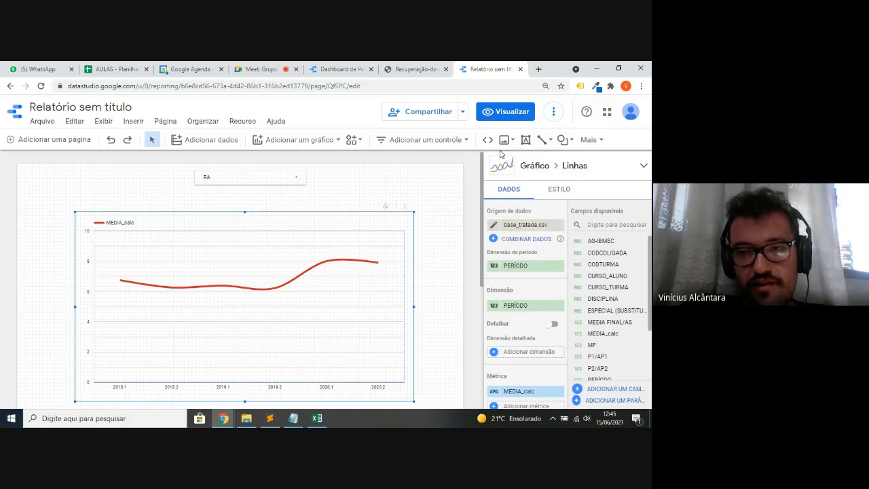
- Deselect the line chart by clicking empty canvas, showing the theme and layout settings
{"action": "left_click", "coordinate": [470, 208]}
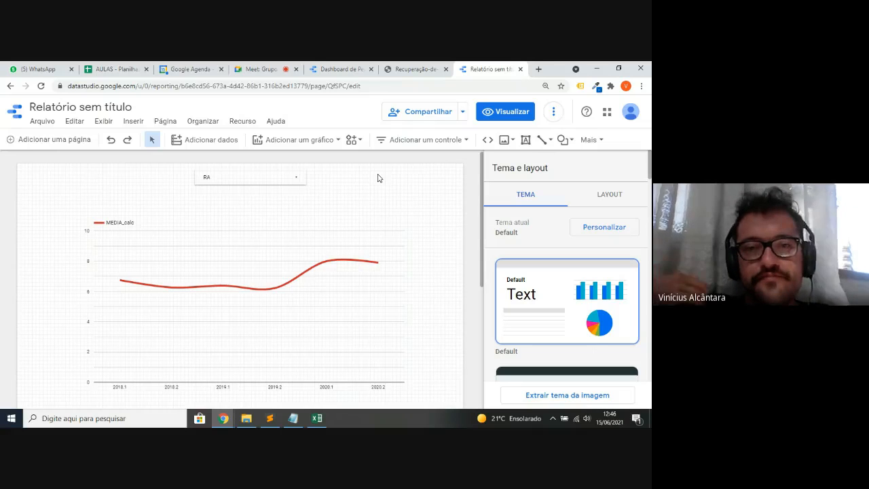
{"action": "left_click", "coordinate": [341, 66]}
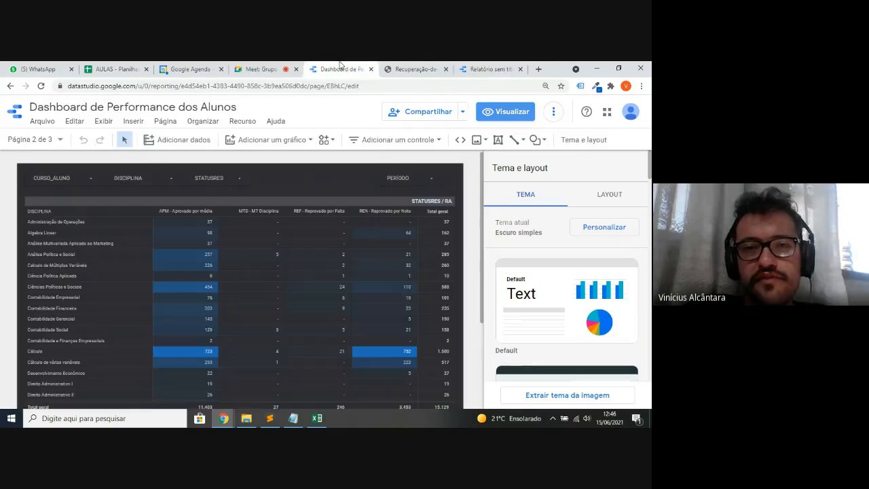
{"action": "left_click", "coordinate": [506, 112]}
{"action": "key", "text": "ctrl+plus"}
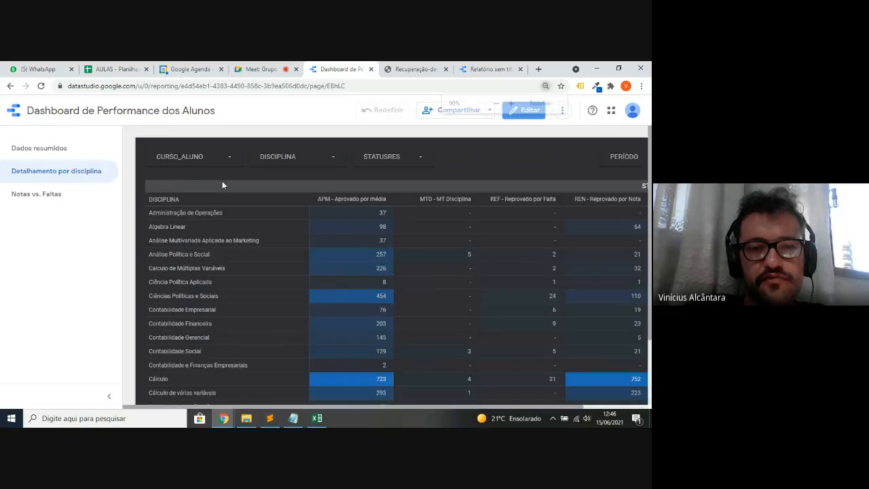
{"action": "key", "text": "ctrl+minus"}
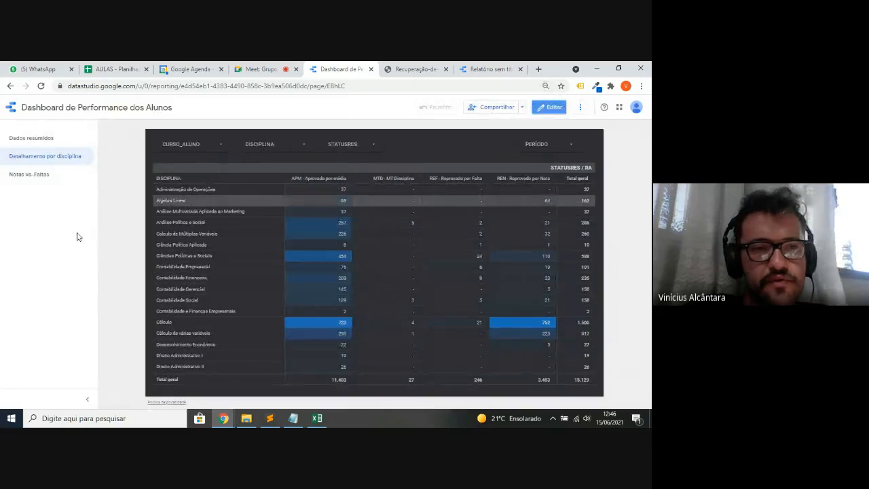
{"action": "left_click", "coordinate": [59, 136]}
{"action": "left_click", "coordinate": [59, 156]}
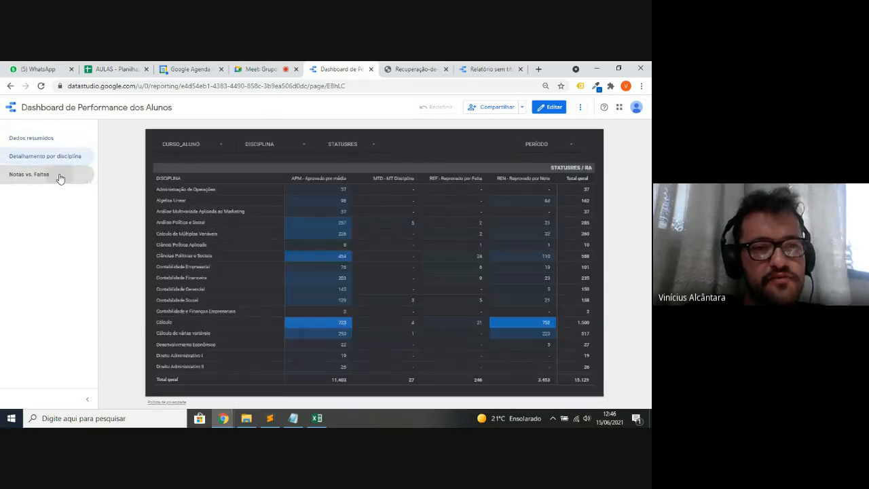
{"action": "left_click", "coordinate": [60, 176]}
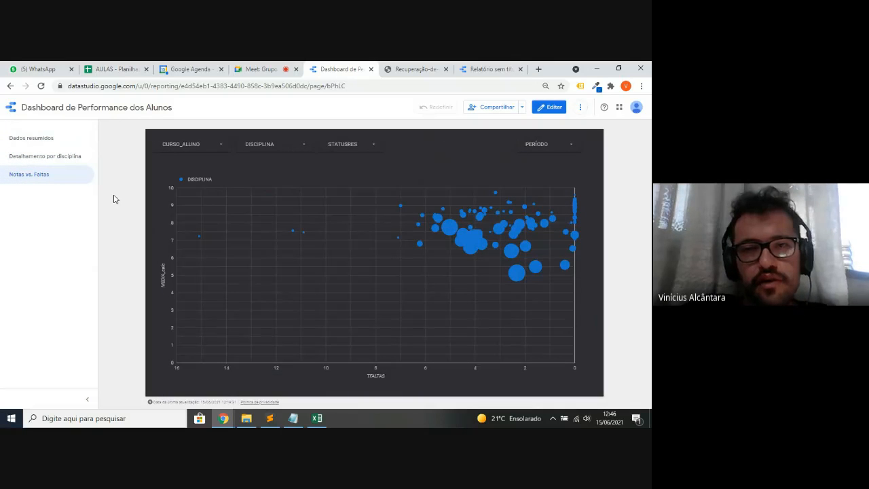
{"action": "left_click", "coordinate": [489, 68]}
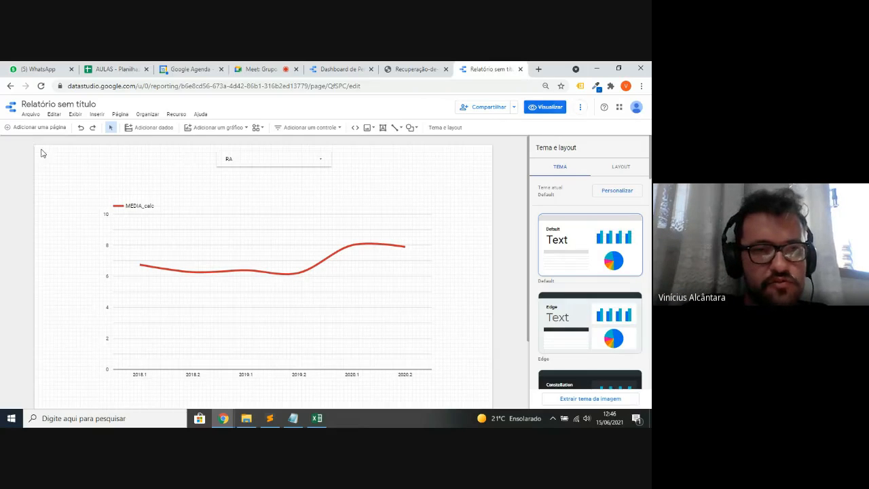
- Enlarge the page view and add a blank Página 2 to the report
{"action": "key", "text": "ctrl+plus"}
{"action": "key", "text": "ctrl+plus"}
{"action": "key", "text": "ctrl+plus"}
{"action": "key", "text": "ctrl+plus"}
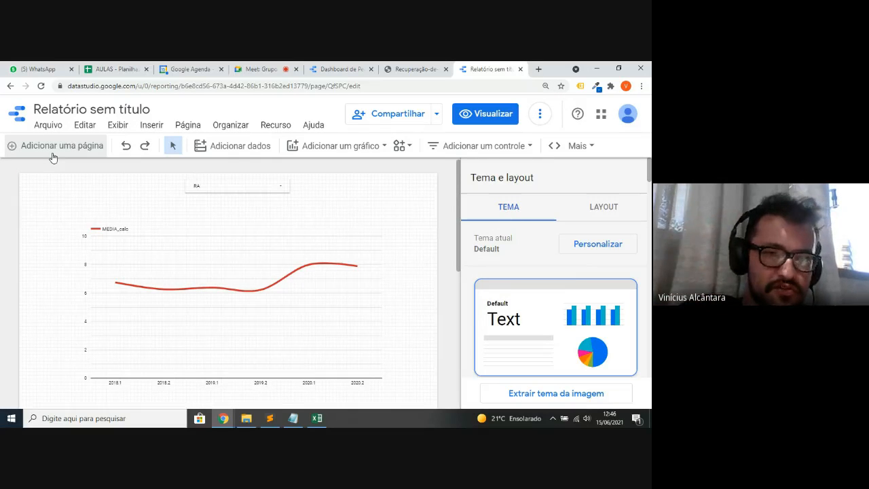
{"action": "left_click", "coordinate": [53, 156]}
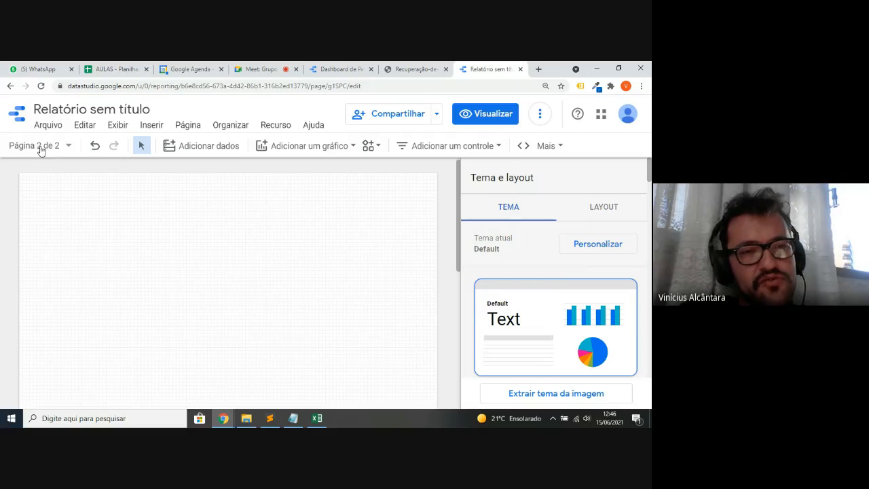
{"action": "left_click", "coordinate": [41, 148]}
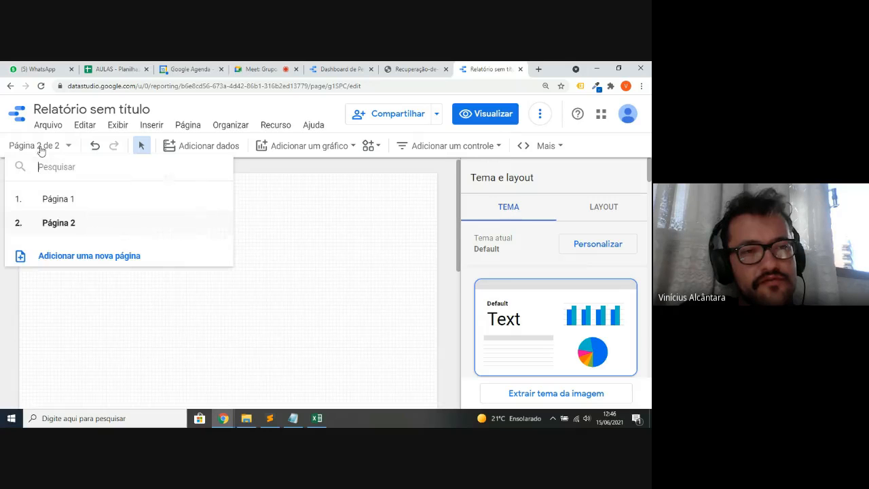
{"action": "left_click", "coordinate": [77, 204]}
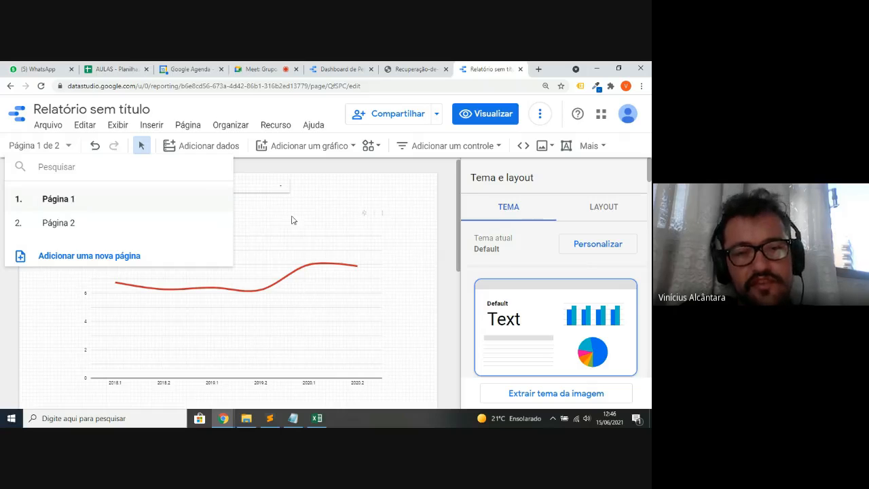
{"action": "left_click", "coordinate": [117, 228]}
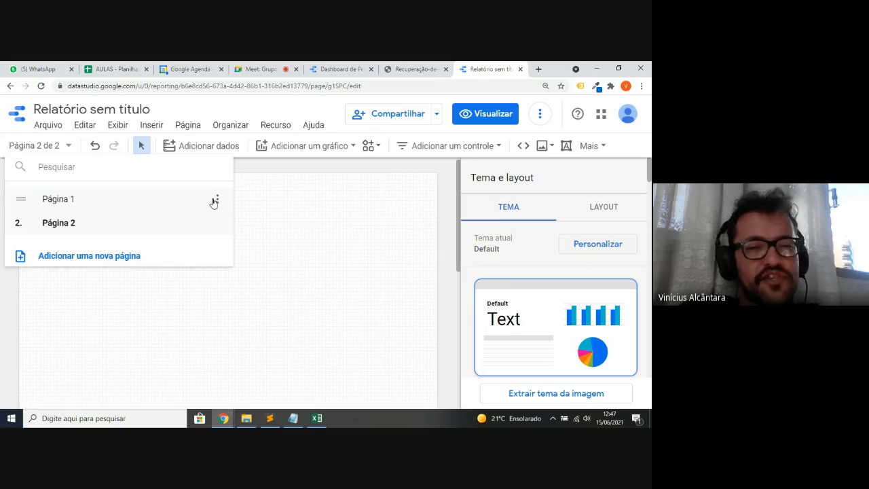
- Rename Página 1 to 'Gráfico de linhas com MF'
{"action": "left_click", "coordinate": [219, 201]}
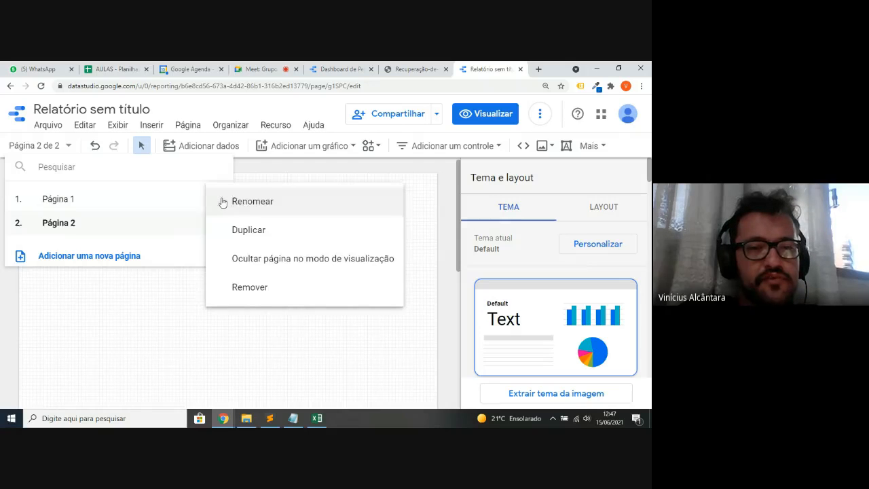
{"action": "left_click", "coordinate": [241, 203]}
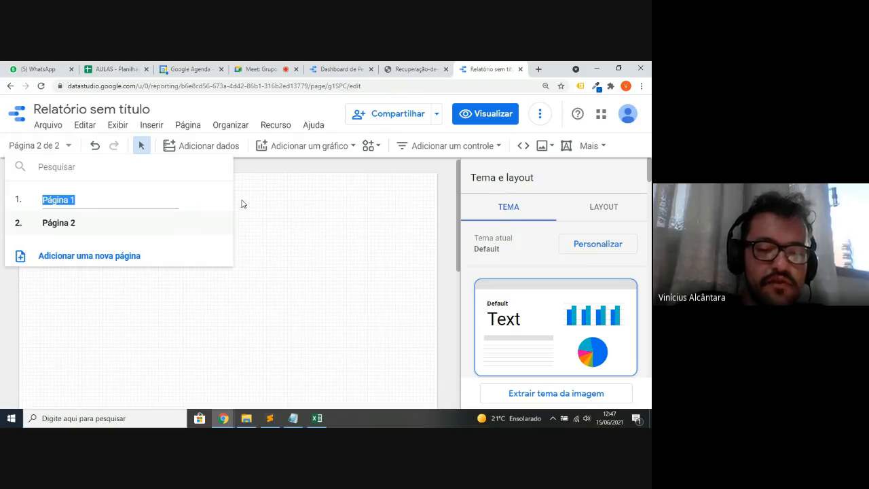
{"action": "type", "text": "Gráfico de linha"}
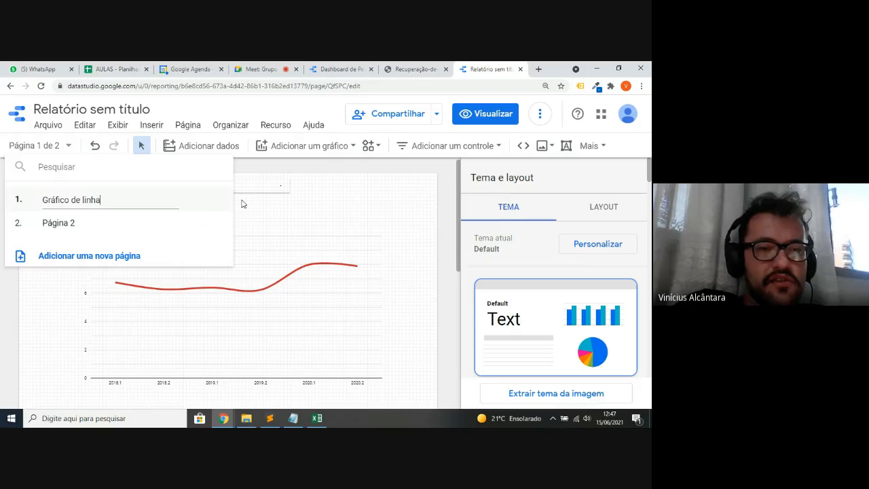
{"action": "type", "text": "s com MF"}
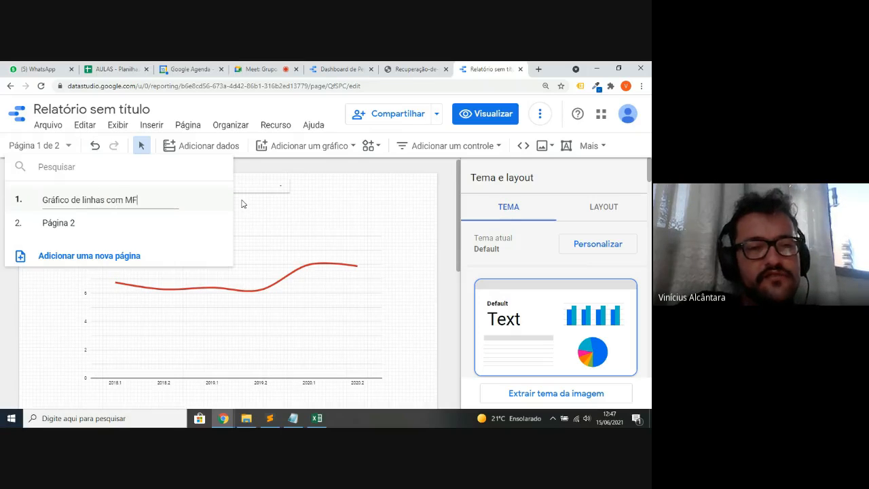
{"action": "key", "text": "Return"}
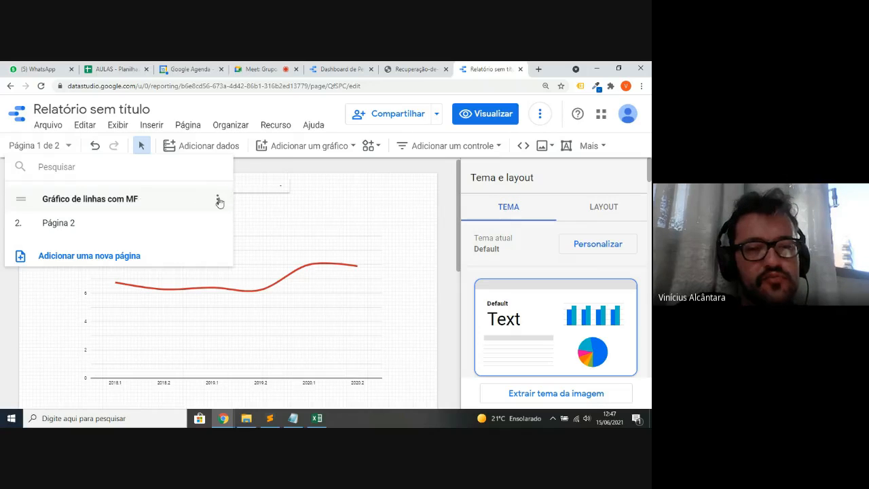
- Duplicate the 'Gráfico de linhas com MF' page as a third page and reset the zoom
{"action": "left_click", "coordinate": [218, 199]}
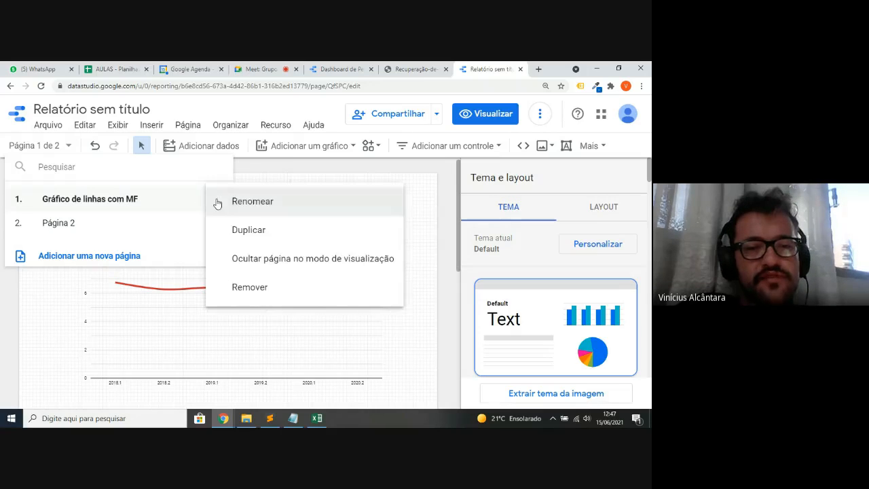
{"action": "left_click", "coordinate": [258, 232]}
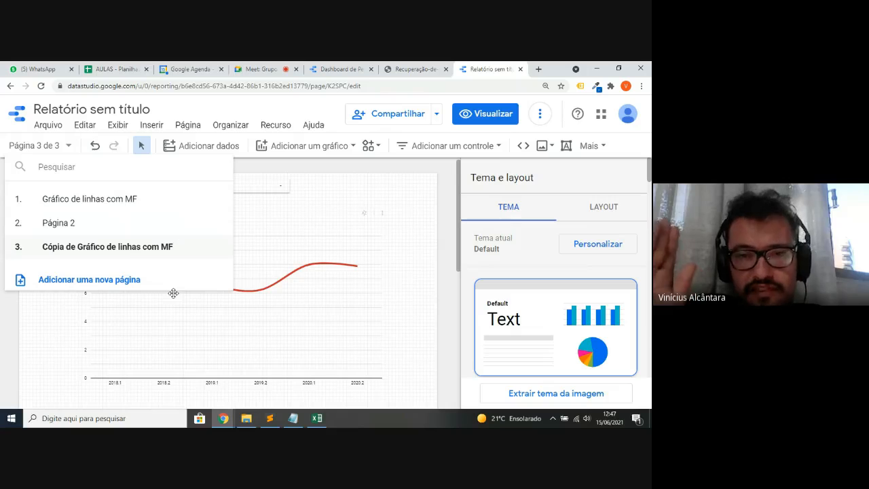
{"action": "left_click", "coordinate": [440, 213]}
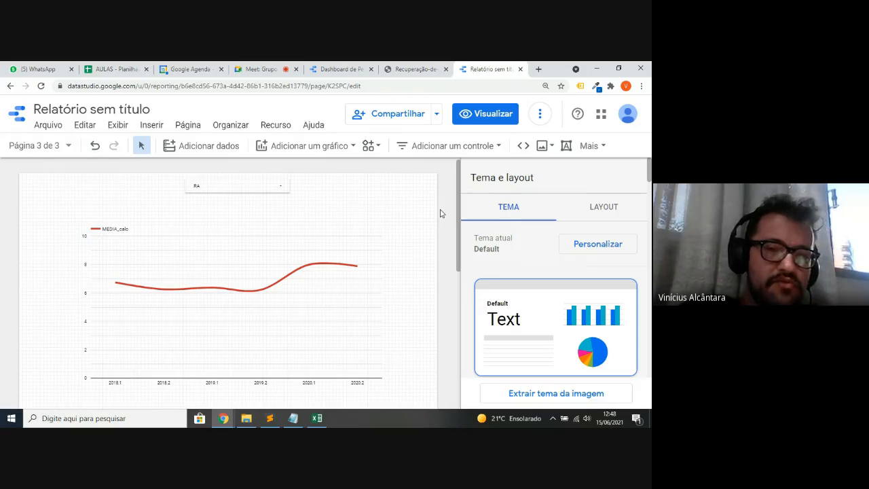
{"action": "key", "text": "ctrl+0"}
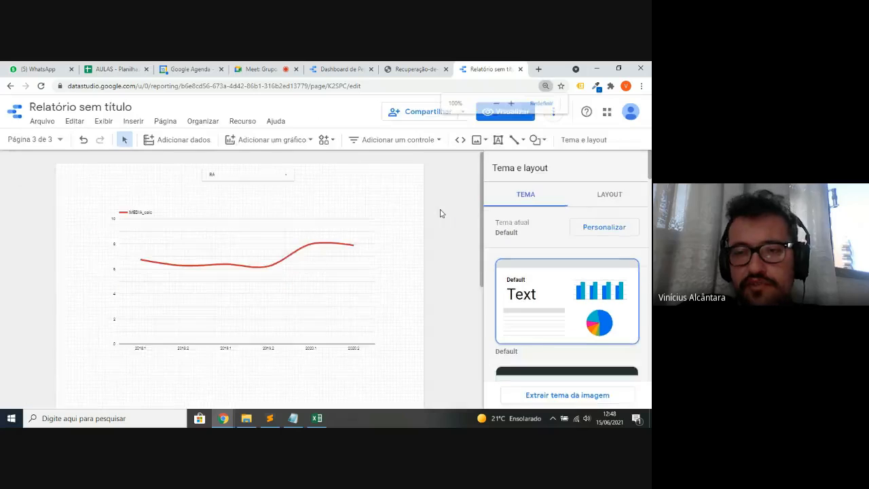
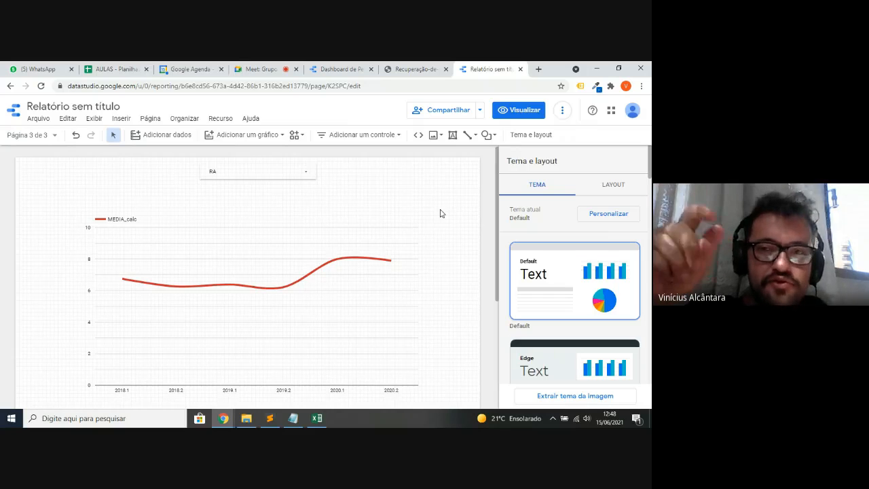
- Add the collaborator's e-mail as a recipient in the report's sharing dialog
{"action": "left_click", "coordinate": [432, 114]}
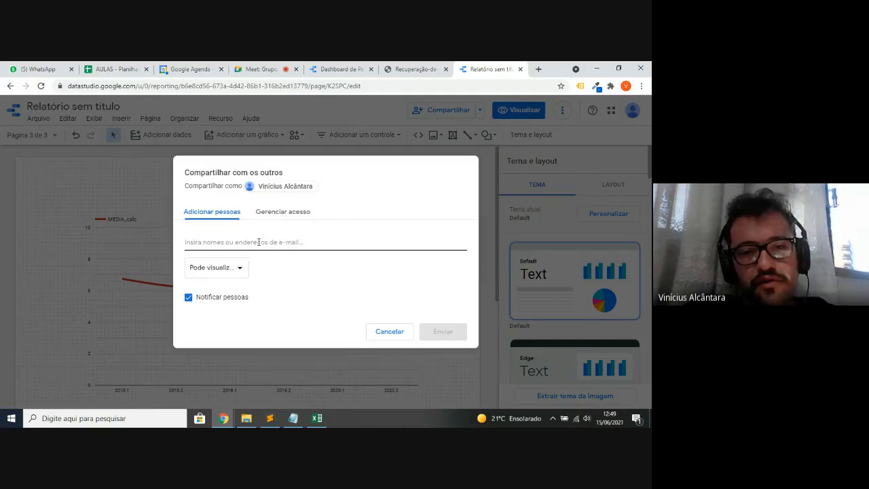
{"action": "left_click", "coordinate": [259, 242]}
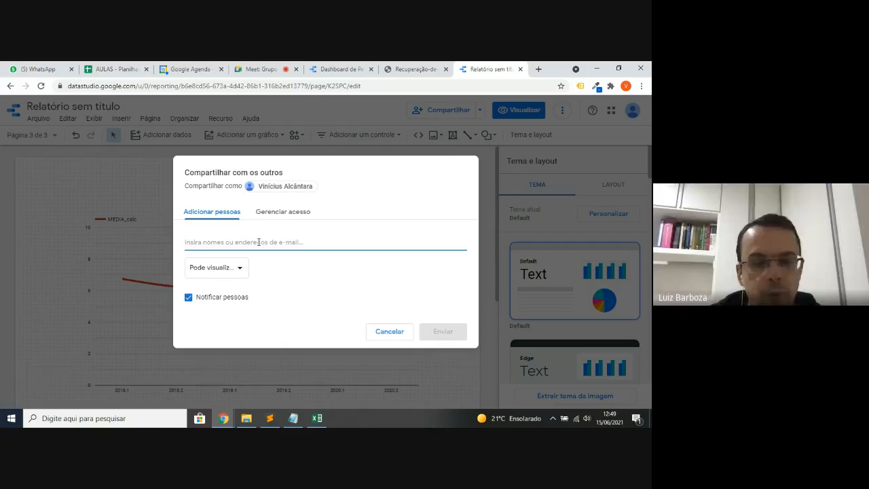
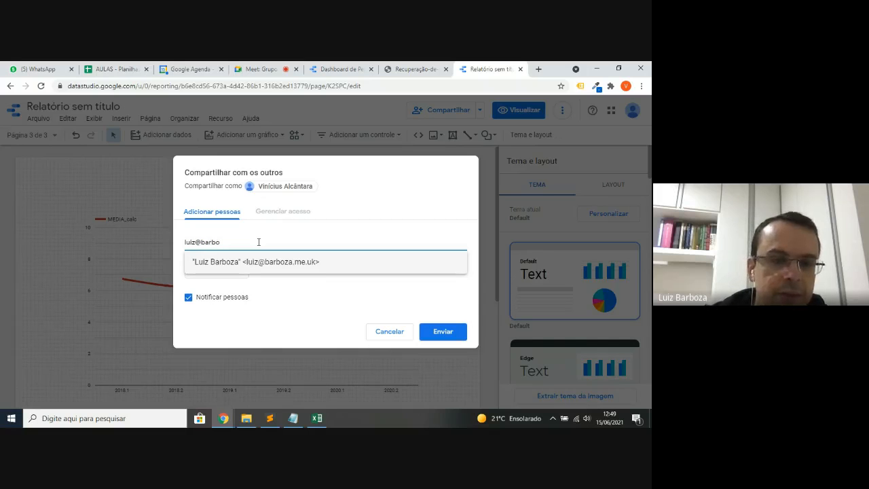
{"action": "key", "text": "Tab"}
{"action": "left_click", "coordinate": [264, 243]}
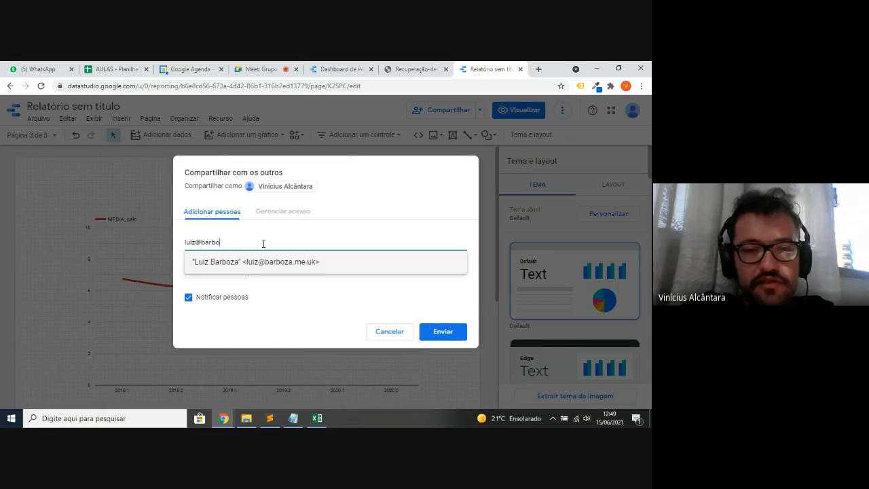
{"action": "left_click", "coordinate": [278, 259]}
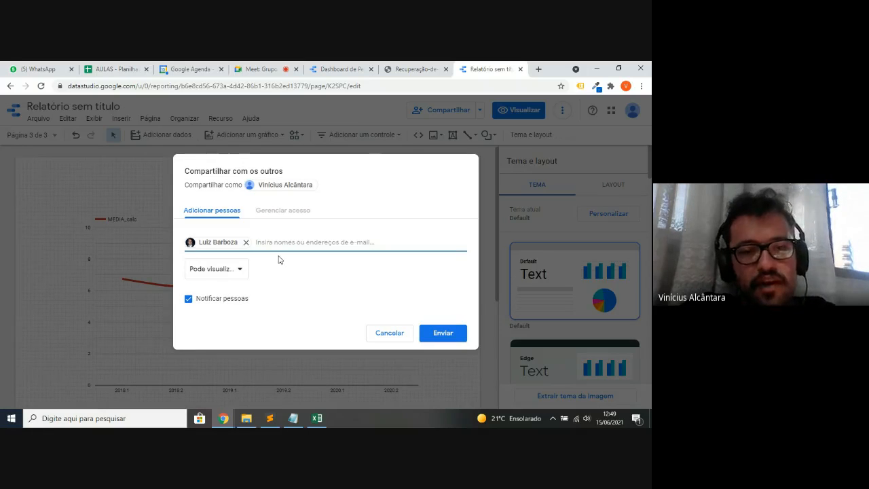
- Give the recipient Pode editar permission, send the invitation, and reopen the sharing settings
{"action": "left_click", "coordinate": [235, 269]}
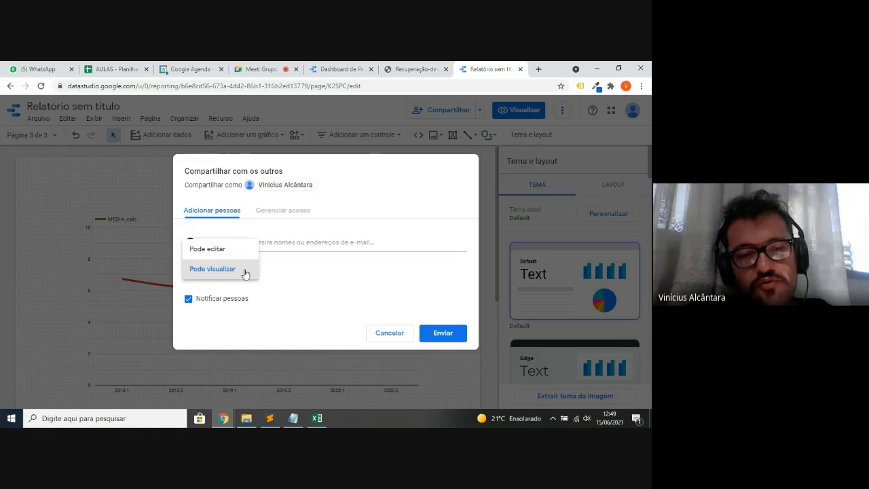
{"action": "left_click", "coordinate": [234, 250]}
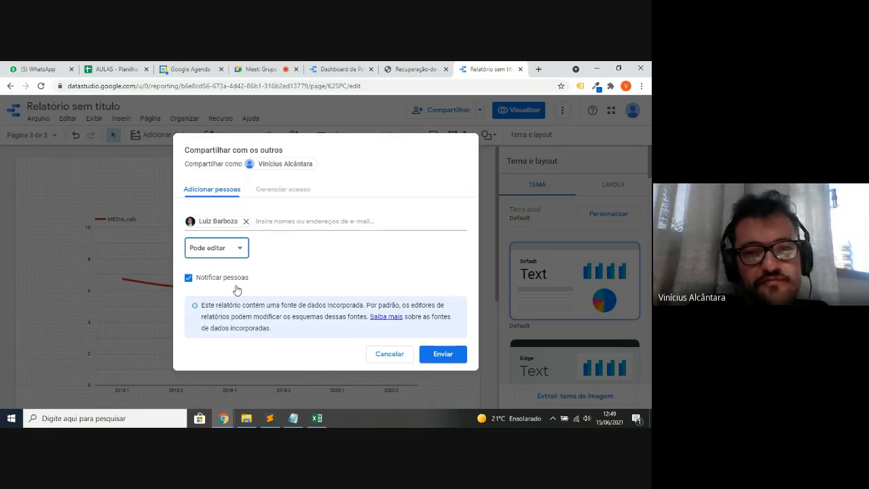
{"action": "left_click", "coordinate": [436, 355]}
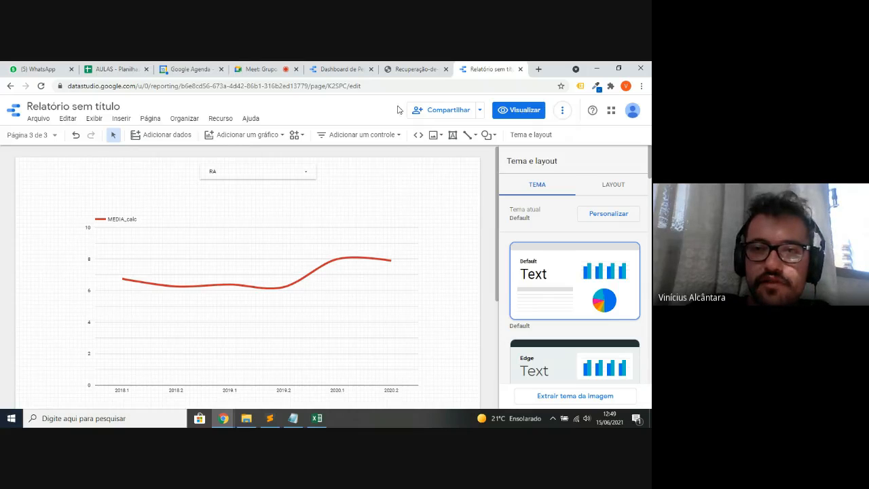
{"action": "left_click", "coordinate": [448, 112]}
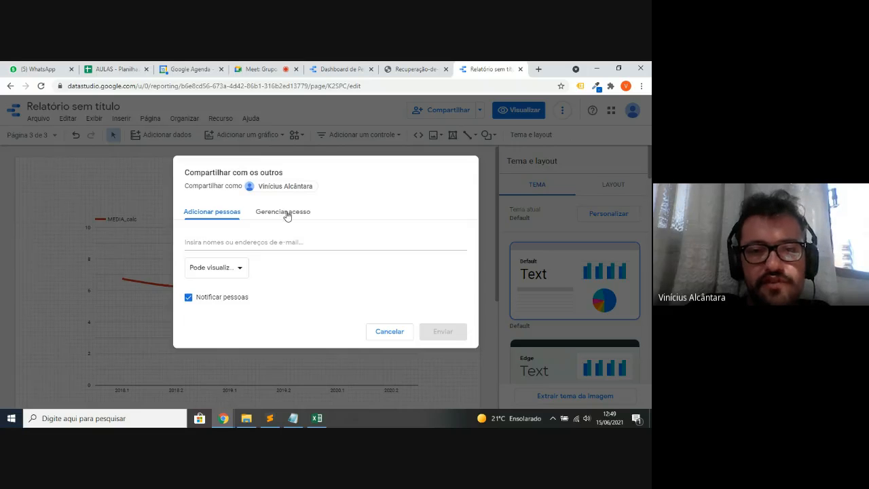
- Copy the report link from Gerenciar acesso and paste it into a new incognito window
{"action": "left_click", "coordinate": [284, 213]}
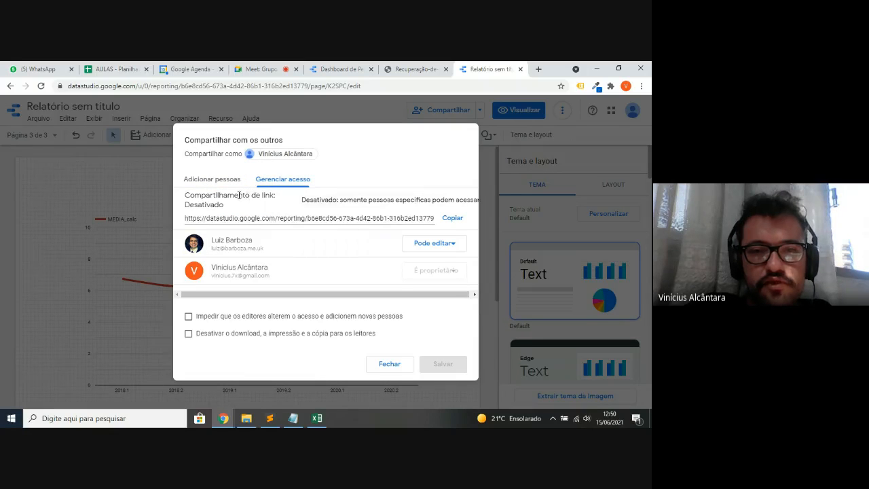
{"action": "left_click_drag", "start_coordinate": [184, 195], "coordinate": [257, 209]}
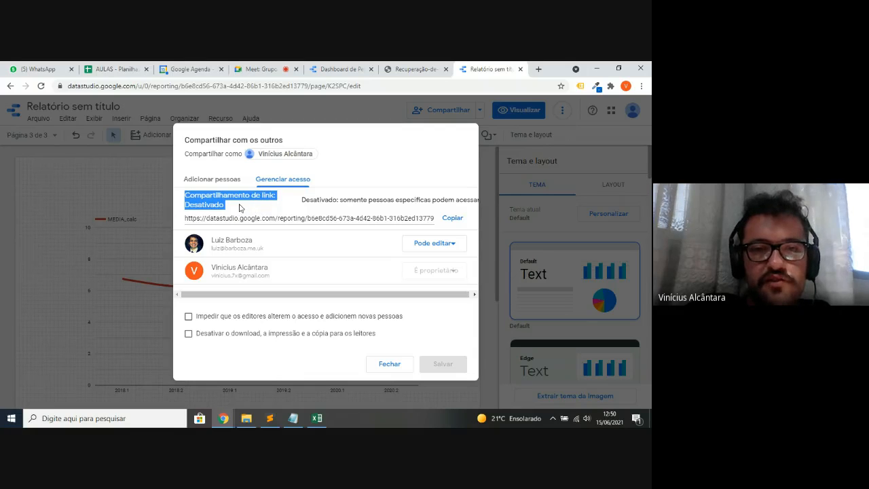
{"action": "left_click", "coordinate": [239, 208]}
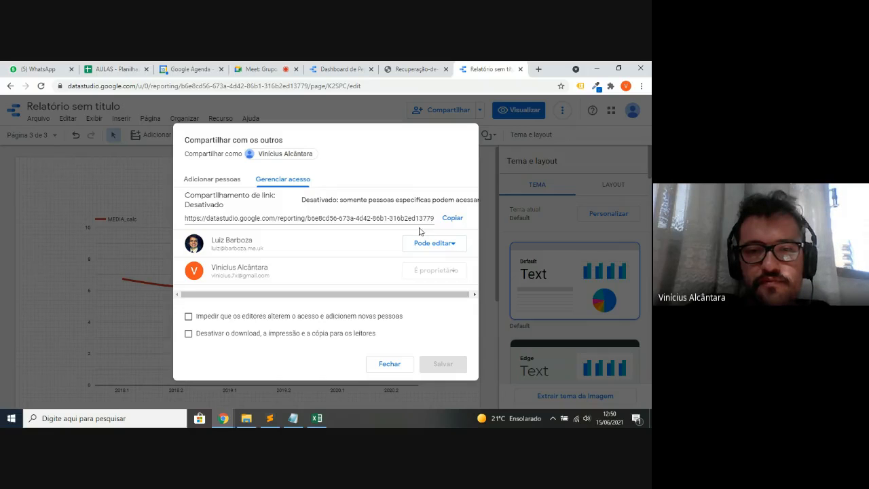
{"action": "left_click", "coordinate": [453, 219]}
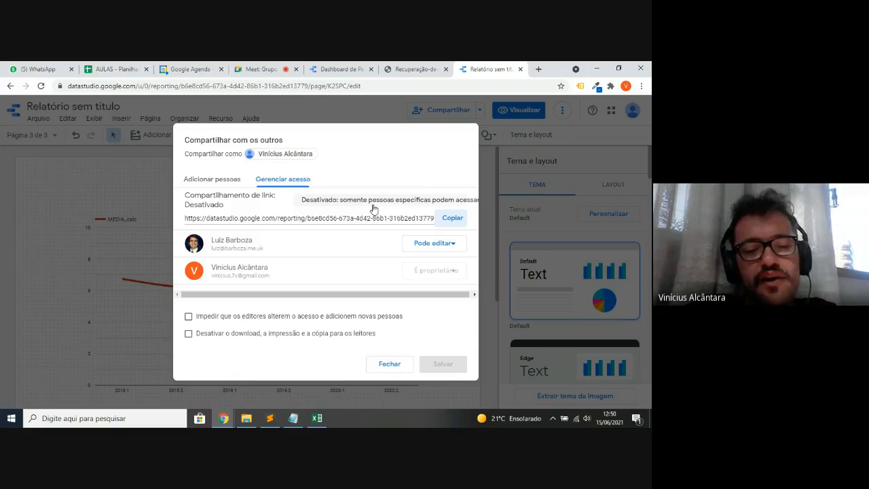
{"action": "key", "text": "ctrl+shift+n"}
{"action": "key", "text": "ctrl+v"}
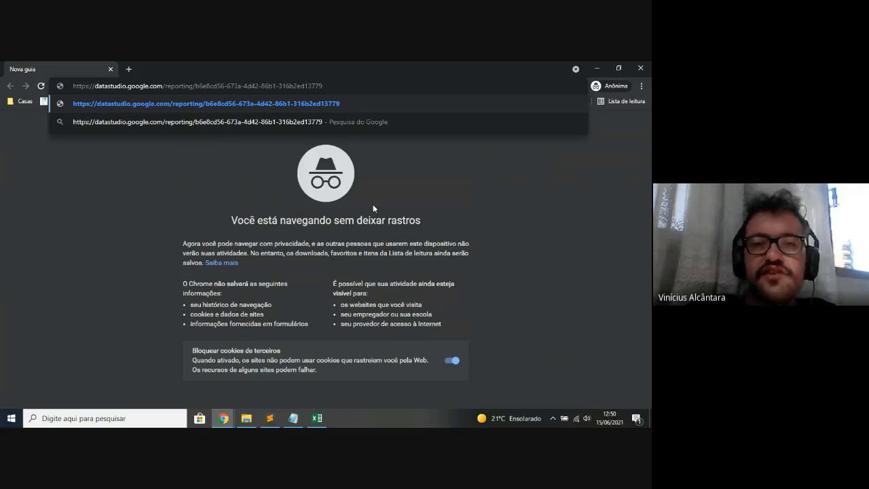
- Switch from the incognito window back to the report's sharing dialog
{"action": "key", "text": "alt+Tab"}
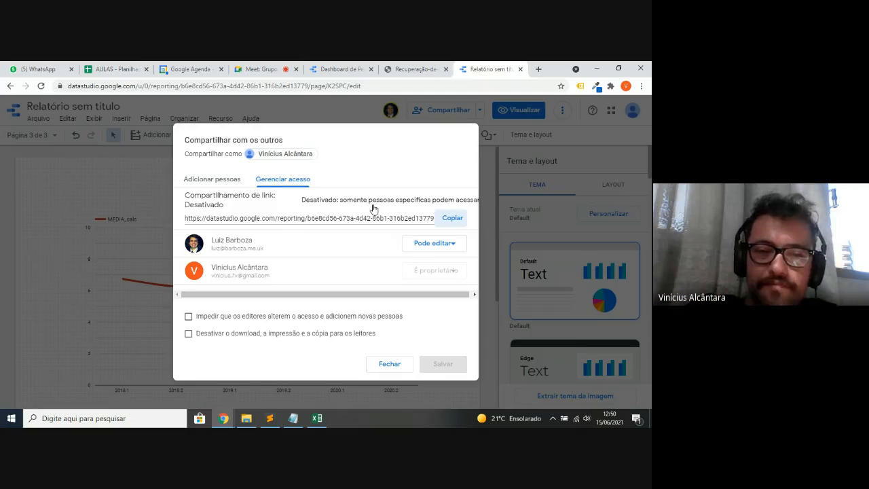
- Close the sharing dialog with Fechar to return to report page 3
{"action": "left_click", "coordinate": [399, 364]}
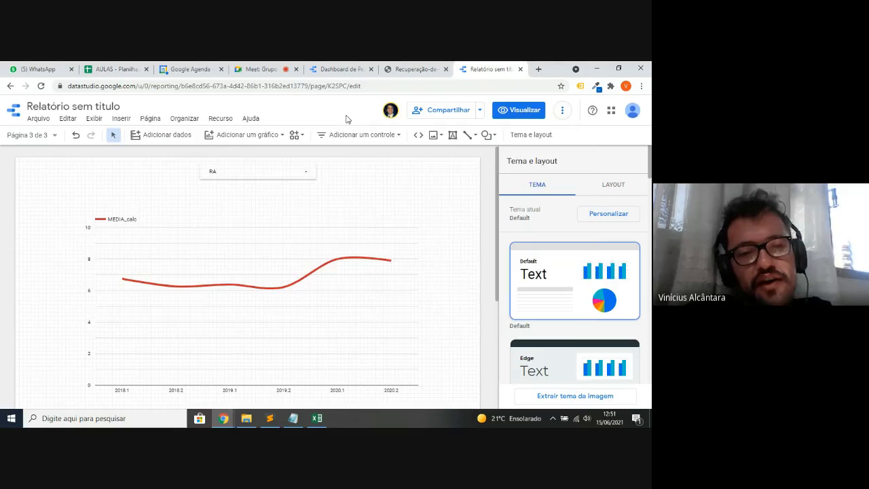
{"action": "key", "text": "alt+Tab"}
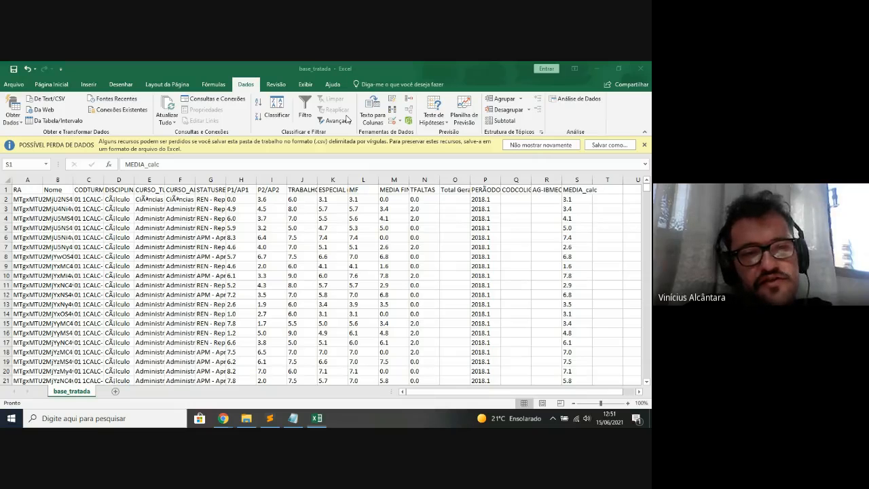
{"action": "key", "text": "ctrl+Home"}
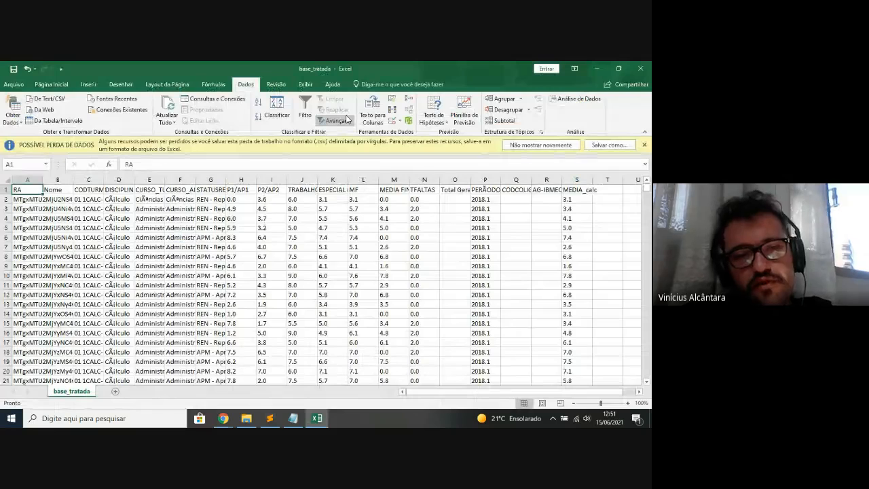
{"action": "key", "text": "alt+Tab"}
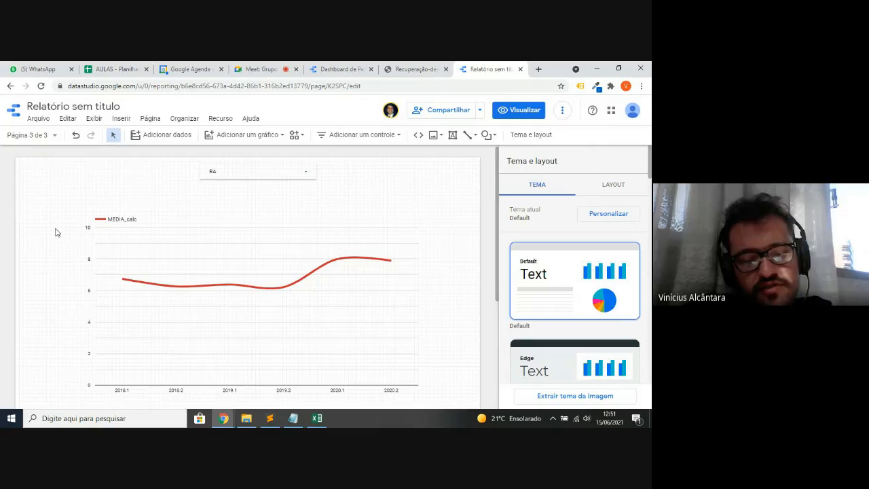
- Select the MEDIA_calc line chart and show its ESTILO settings, briefly checking the page list
{"action": "left_click", "coordinate": [249, 137]}
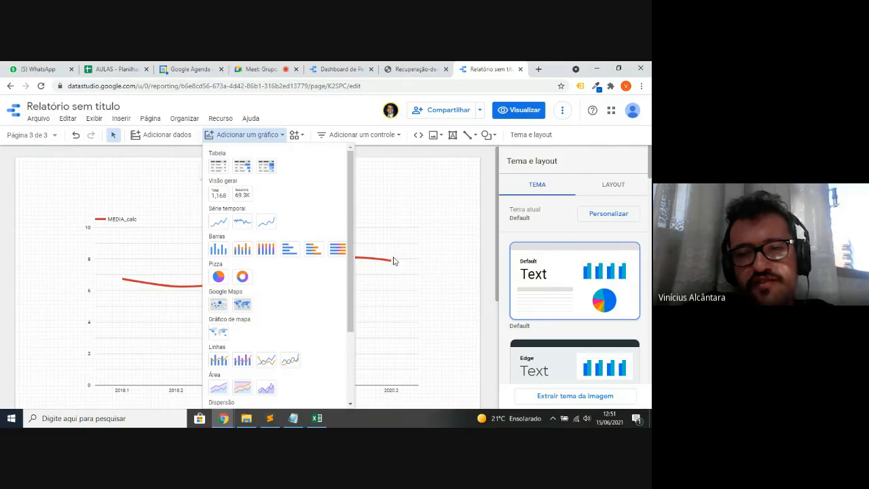
{"action": "left_click", "coordinate": [416, 271]}
{"action": "left_click", "coordinate": [415, 271]}
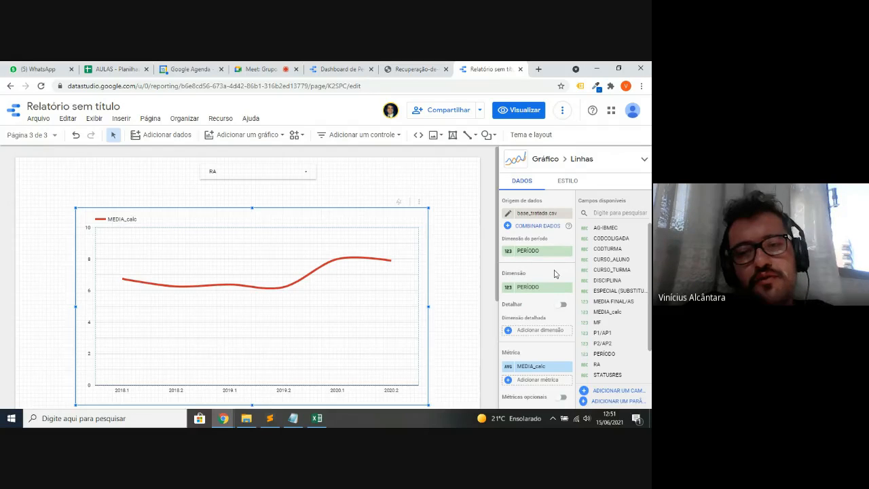
{"action": "left_click", "coordinate": [563, 185]}
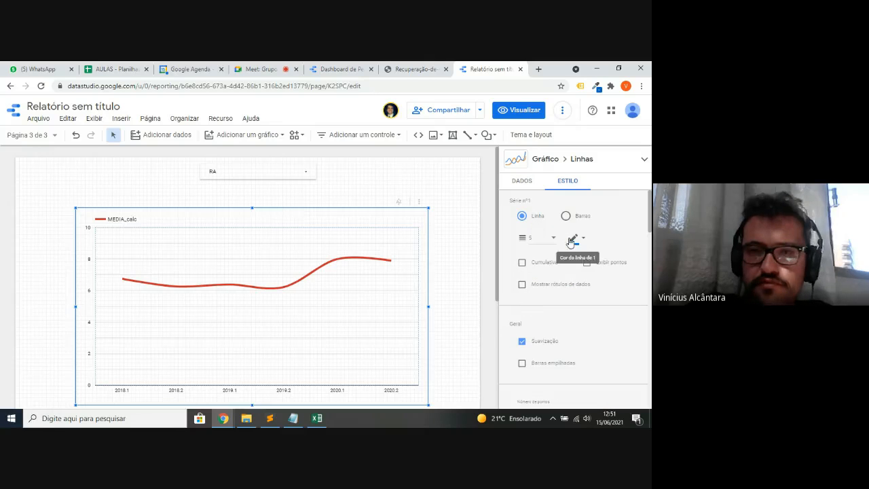
{"action": "left_click", "coordinate": [49, 135]}
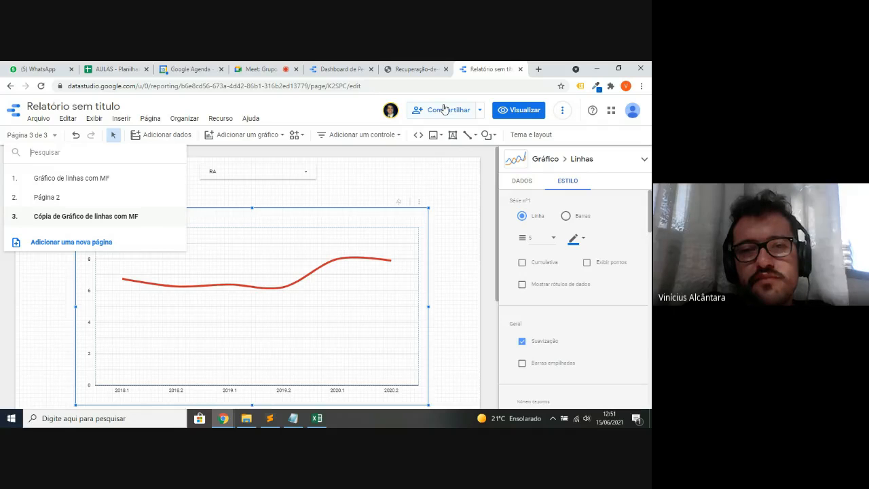
{"action": "left_click", "coordinate": [363, 111]}
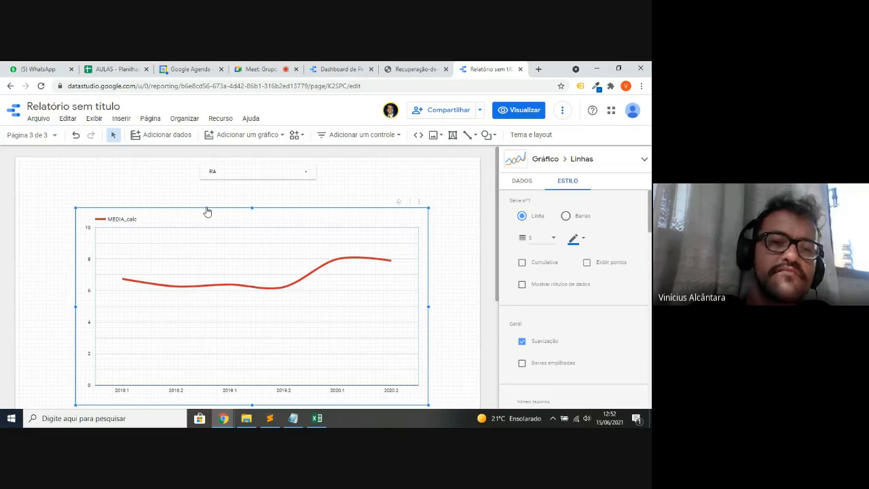
- Move the line chart slightly upward, deselect it, and bring up Adicionar dados
{"action": "left_click_drag", "start_coordinate": [201, 210], "coordinate": [208, 200]}
{"action": "left_click", "coordinate": [174, 182]}
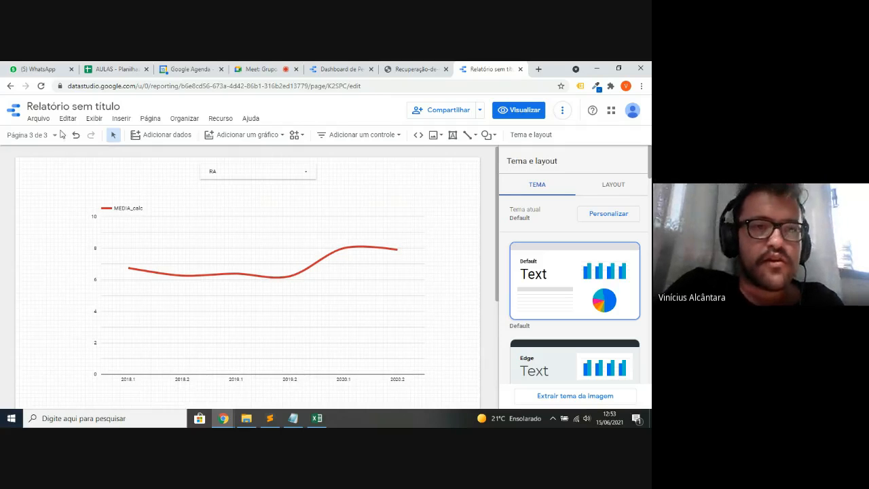
{"action": "left_click", "coordinate": [158, 139]}
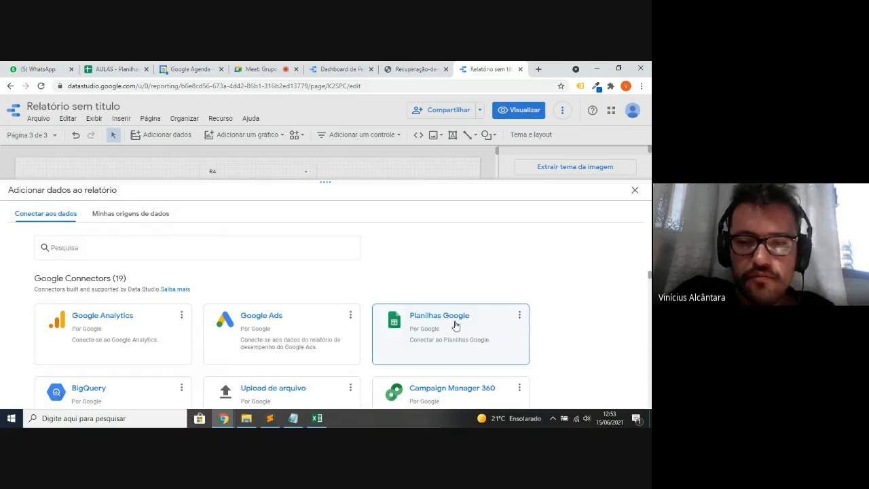
- Authorize Planilhas Google and add 'Planilha sem título' Página1 as a report data source
{"action": "left_click", "coordinate": [454, 324]}
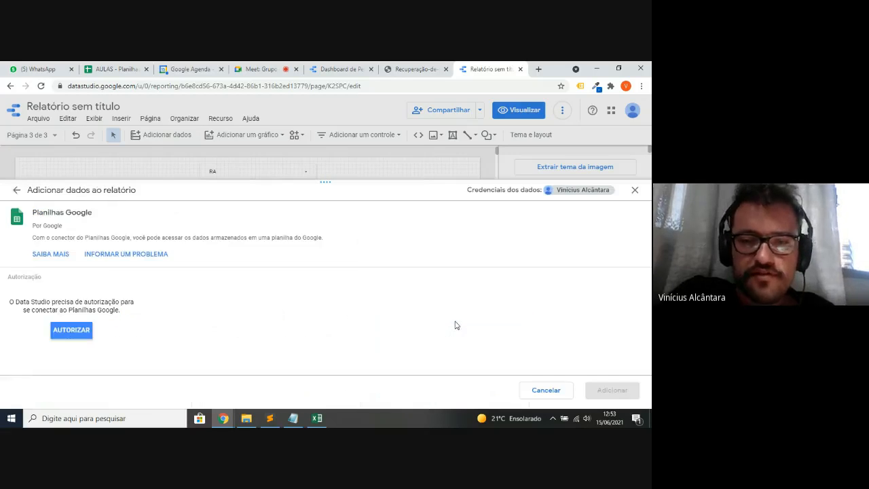
{"action": "left_click", "coordinate": [78, 334]}
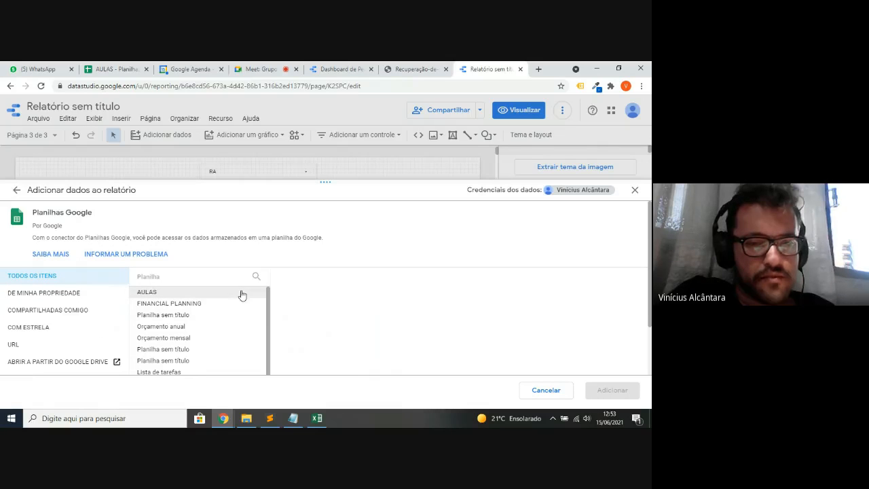
{"action": "scroll", "coordinate": [224, 323], "scroll_direction": "down", "scroll_amount": 2}
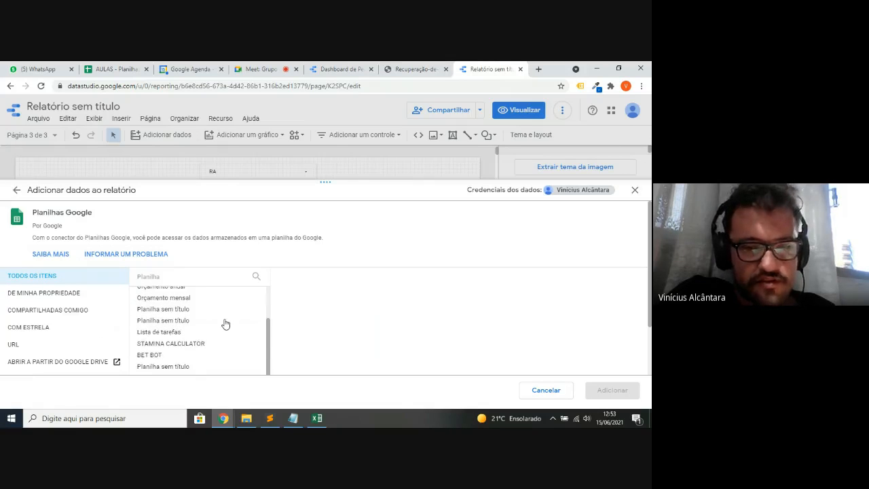
{"action": "scroll", "coordinate": [225, 323], "scroll_direction": "up", "scroll_amount": 3}
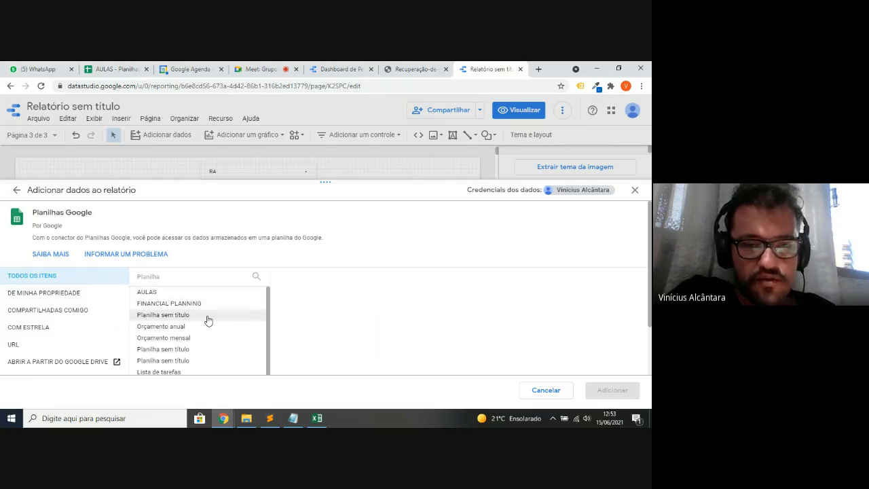
{"action": "left_click", "coordinate": [208, 320]}
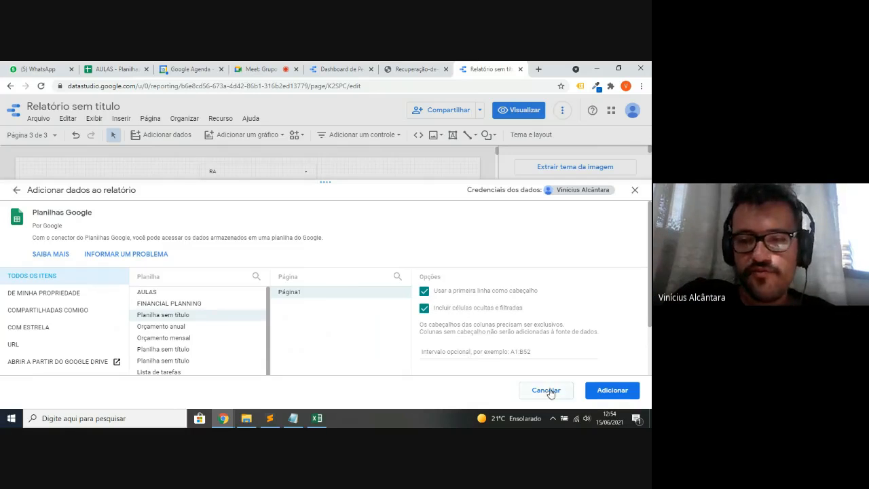
{"action": "left_click", "coordinate": [612, 391]}
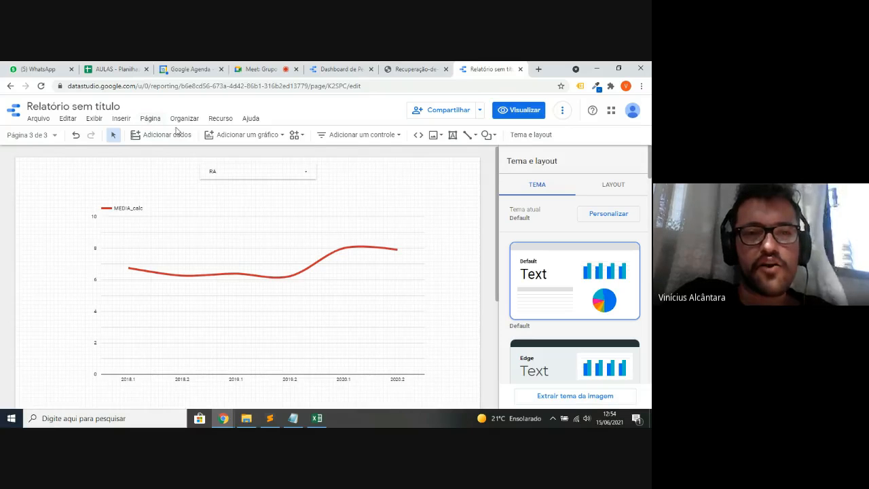
- Review the spreadsheet source's newspaper, radio, sales and TV fields, then close the data sources list
{"action": "left_click", "coordinate": [219, 121]}
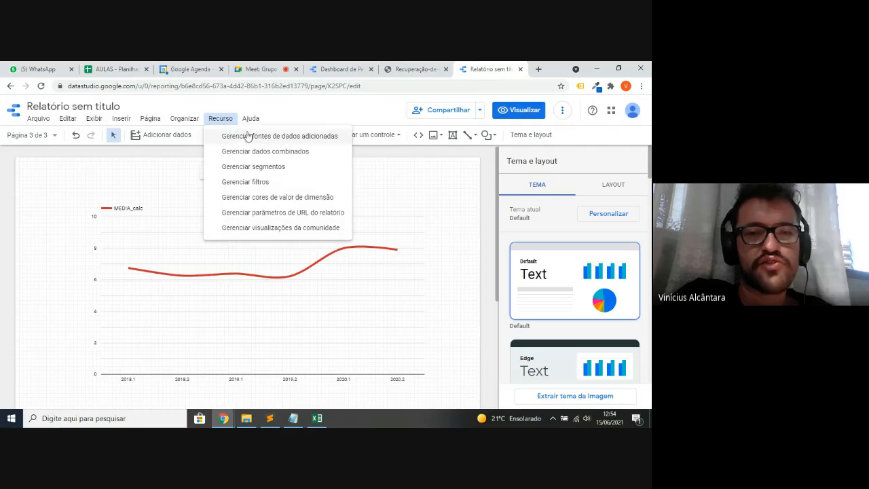
{"action": "left_click", "coordinate": [288, 136]}
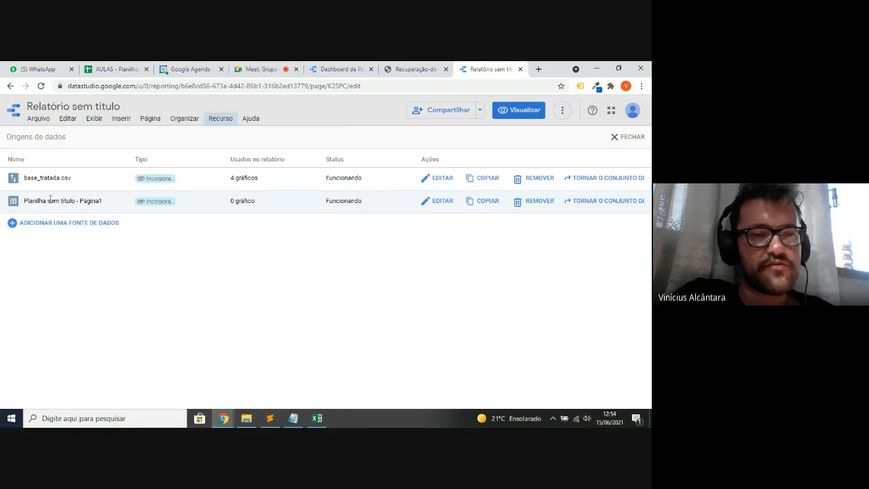
{"action": "left_click_drag", "start_coordinate": [25, 202], "coordinate": [107, 200]}
{"action": "left_click", "coordinate": [266, 274]}
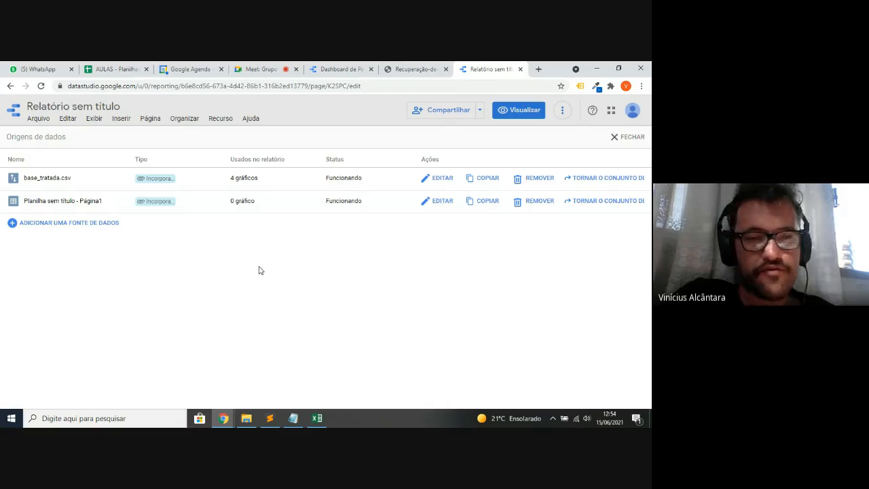
{"action": "left_click", "coordinate": [441, 202]}
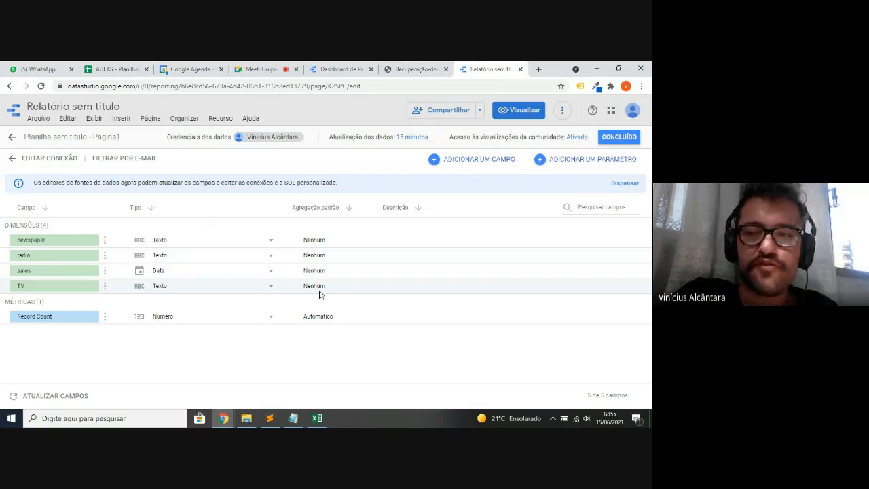
{"action": "left_click", "coordinate": [611, 138]}
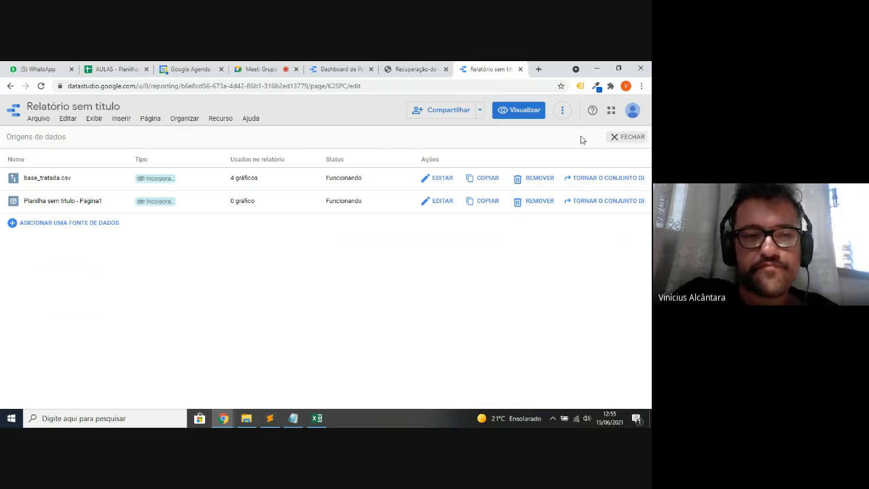
{"action": "left_click", "coordinate": [625, 139]}
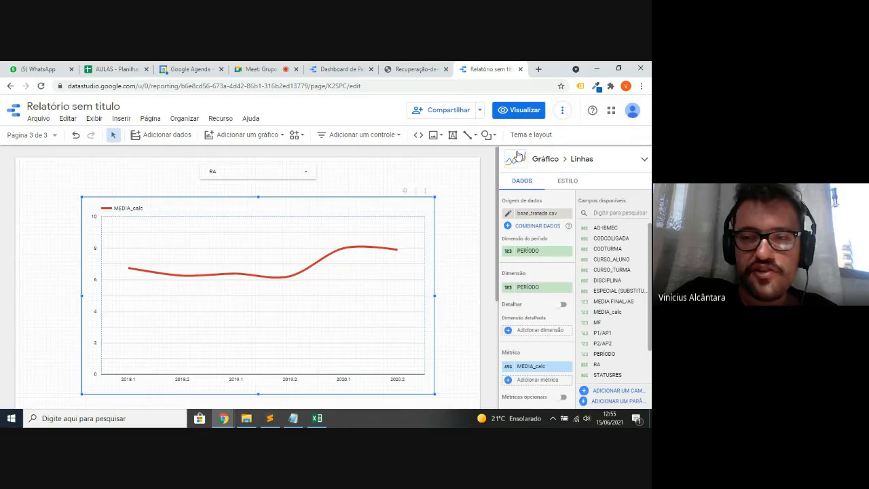
- Switch the line chart's data source to 'Planilha sem título - Página1' so it plots TV
{"action": "left_click", "coordinate": [532, 214]}
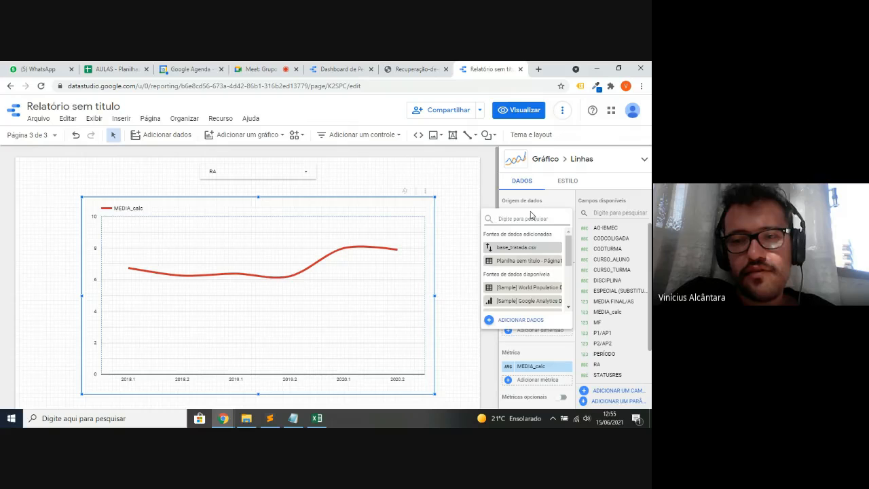
{"action": "left_click", "coordinate": [514, 261]}
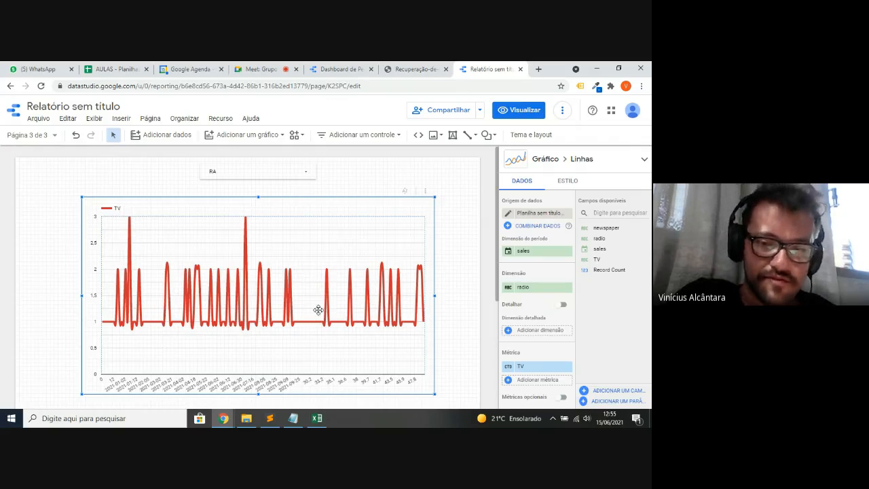
{"action": "left_click", "coordinate": [457, 234]}
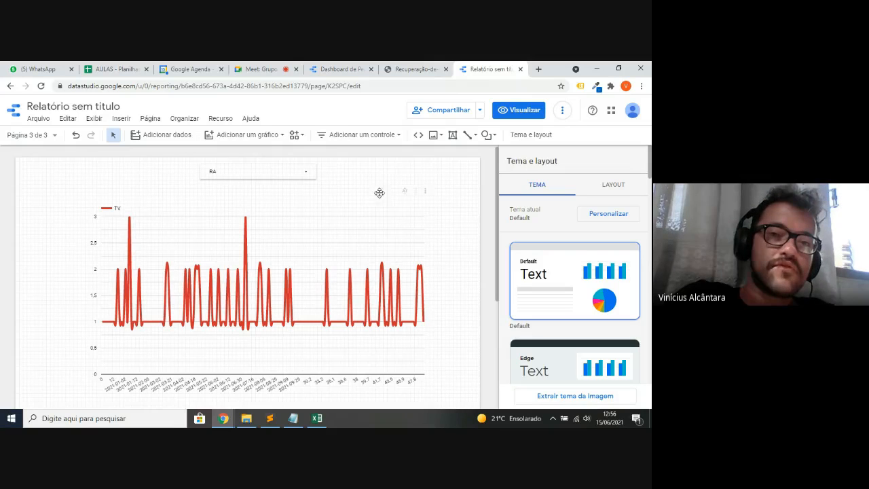
- Open the base_tratada.csv connection settings and inspect its uploaded 2 MB file
{"action": "left_click", "coordinate": [220, 120]}
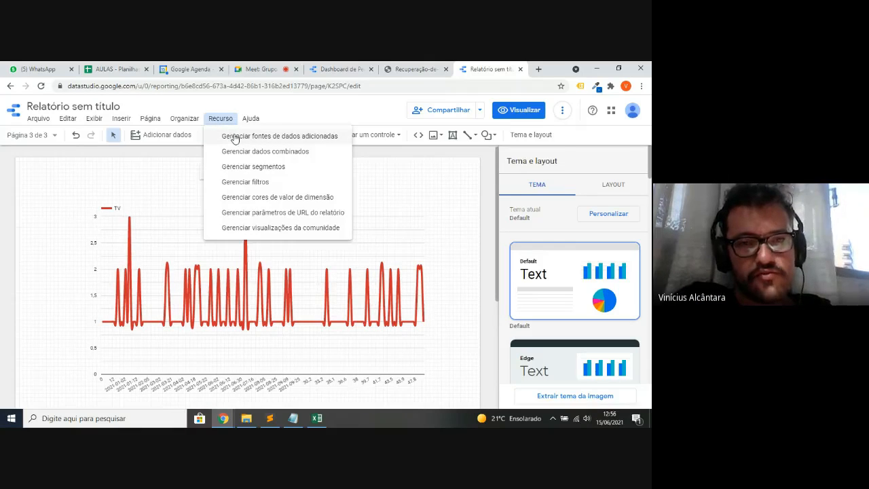
{"action": "left_click", "coordinate": [235, 138]}
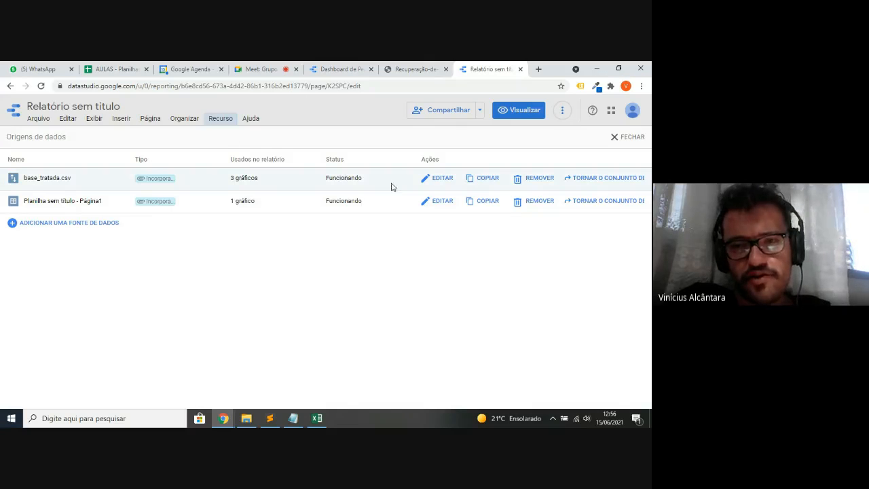
{"action": "left_click", "coordinate": [435, 181]}
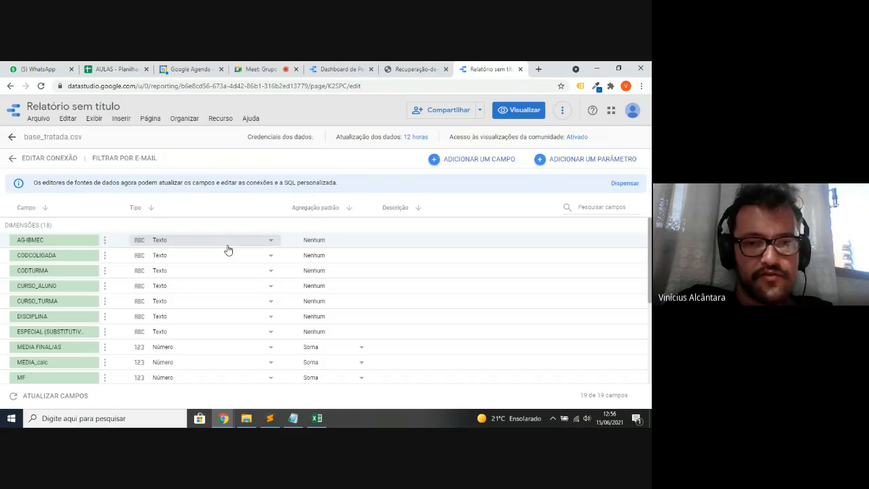
{"action": "left_click", "coordinate": [38, 163]}
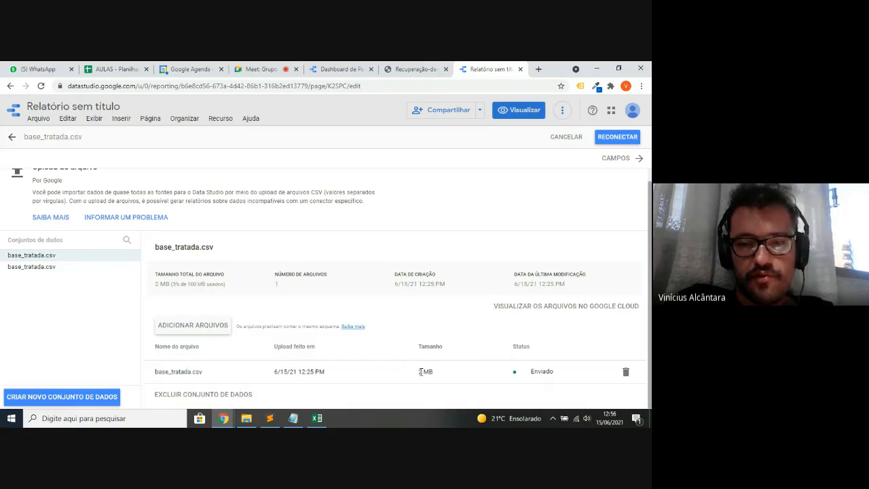
{"action": "left_click_drag", "start_coordinate": [421, 372], "coordinate": [437, 378]}
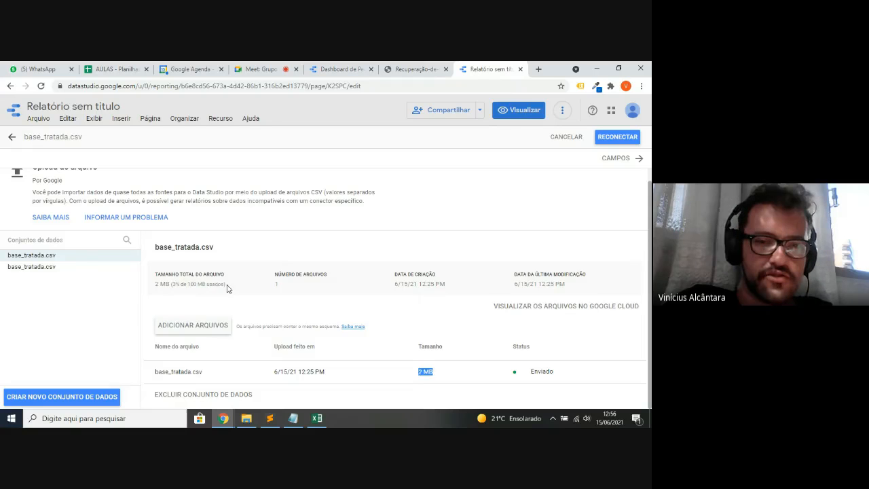
{"action": "left_click_drag", "start_coordinate": [228, 288], "coordinate": [155, 285]}
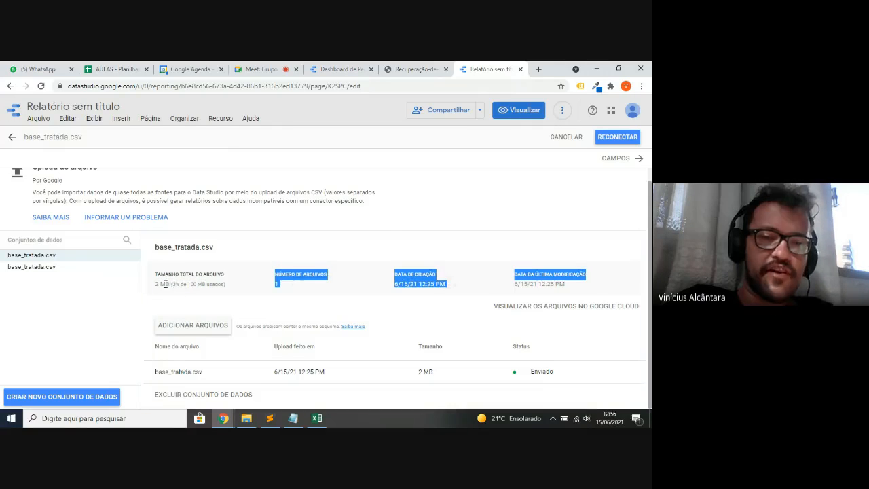
{"action": "left_click", "coordinate": [165, 284]}
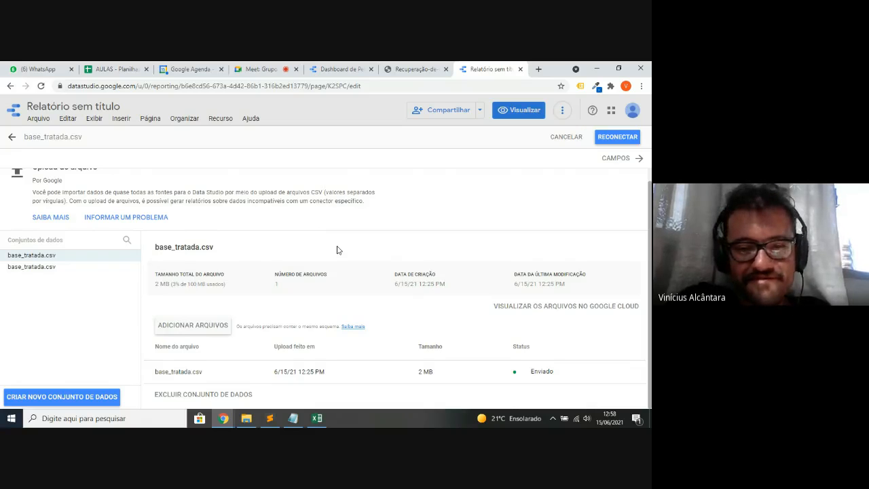
- Close the base_tratada.csv connection and the Origens de dados list, then switch to the Google Meet tab
{"action": "left_click", "coordinate": [554, 137]}
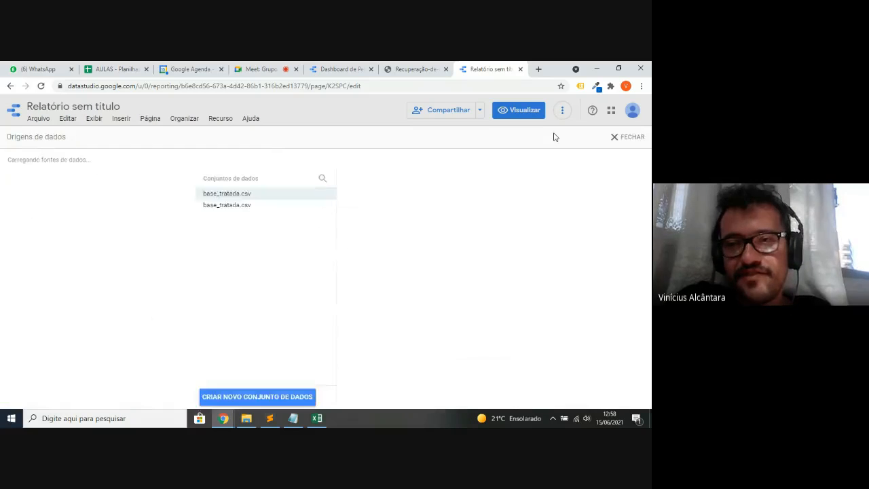
{"action": "left_click", "coordinate": [615, 136]}
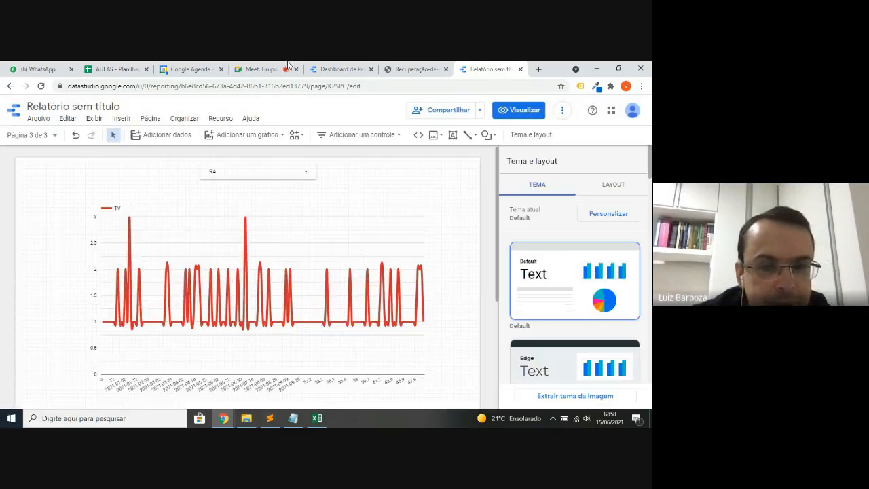
{"action": "left_click", "coordinate": [292, 66]}
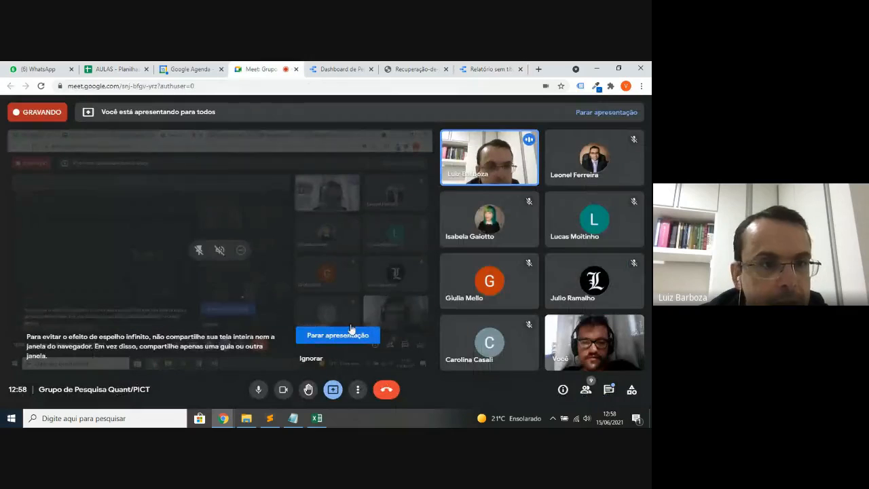